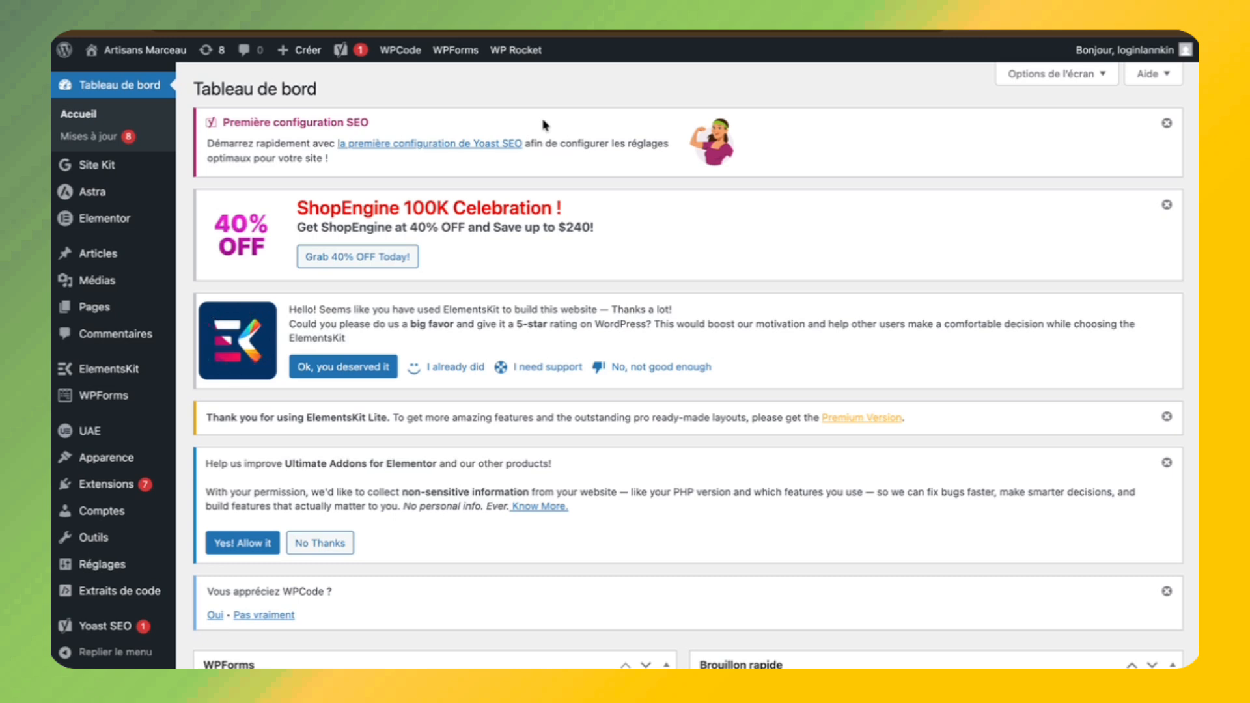
Open the Astra theme's functions.php in the theme file editor and go to the end of the code
mouse_move(132, 464)
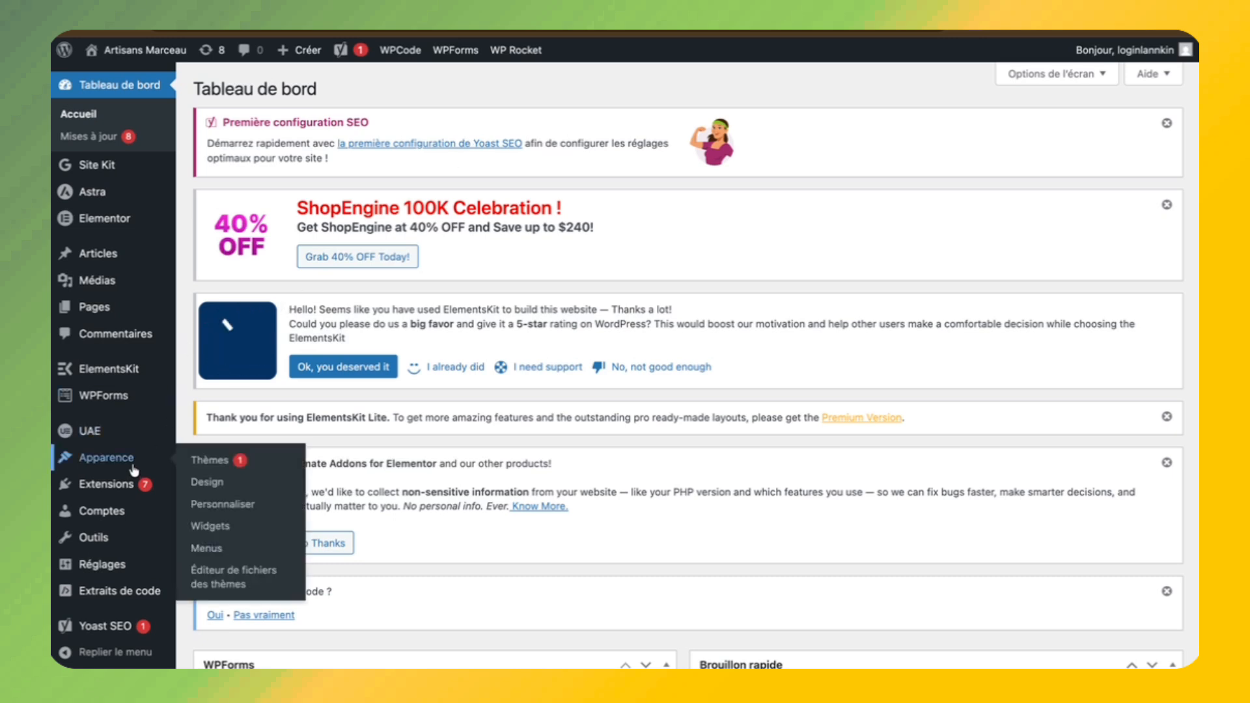
click(250, 579)
scroll(458, 233, down, 1)
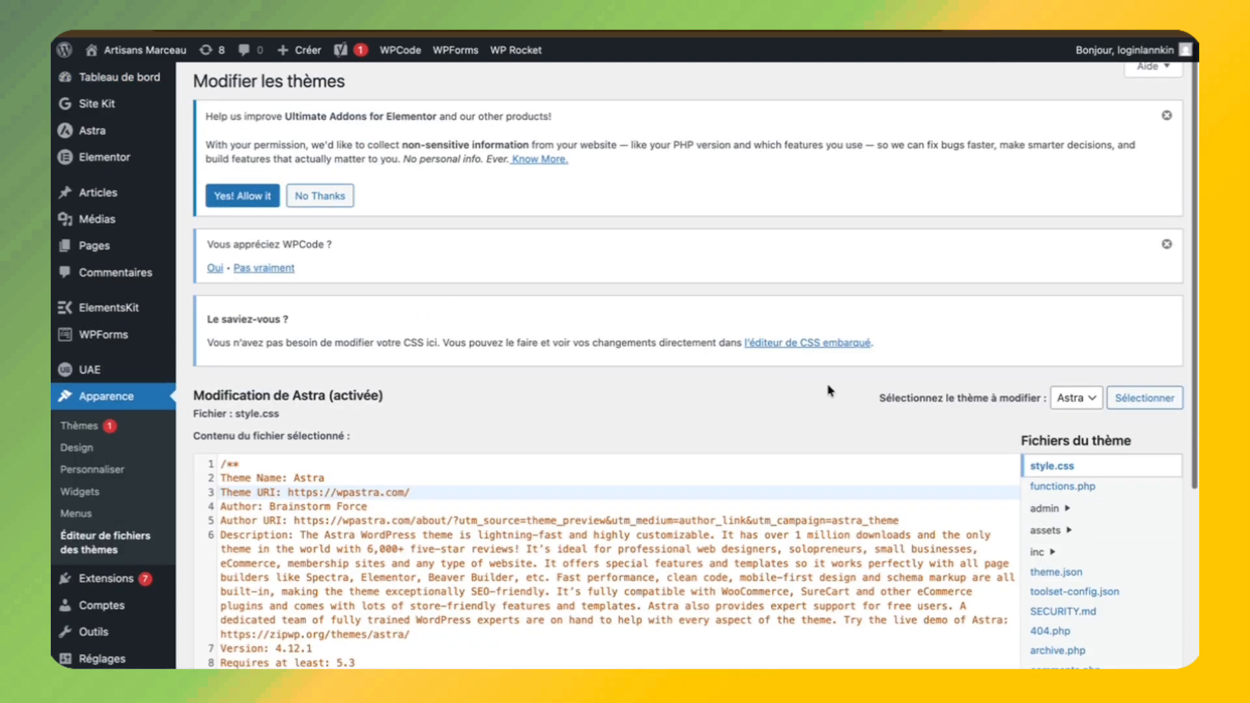
click(1071, 490)
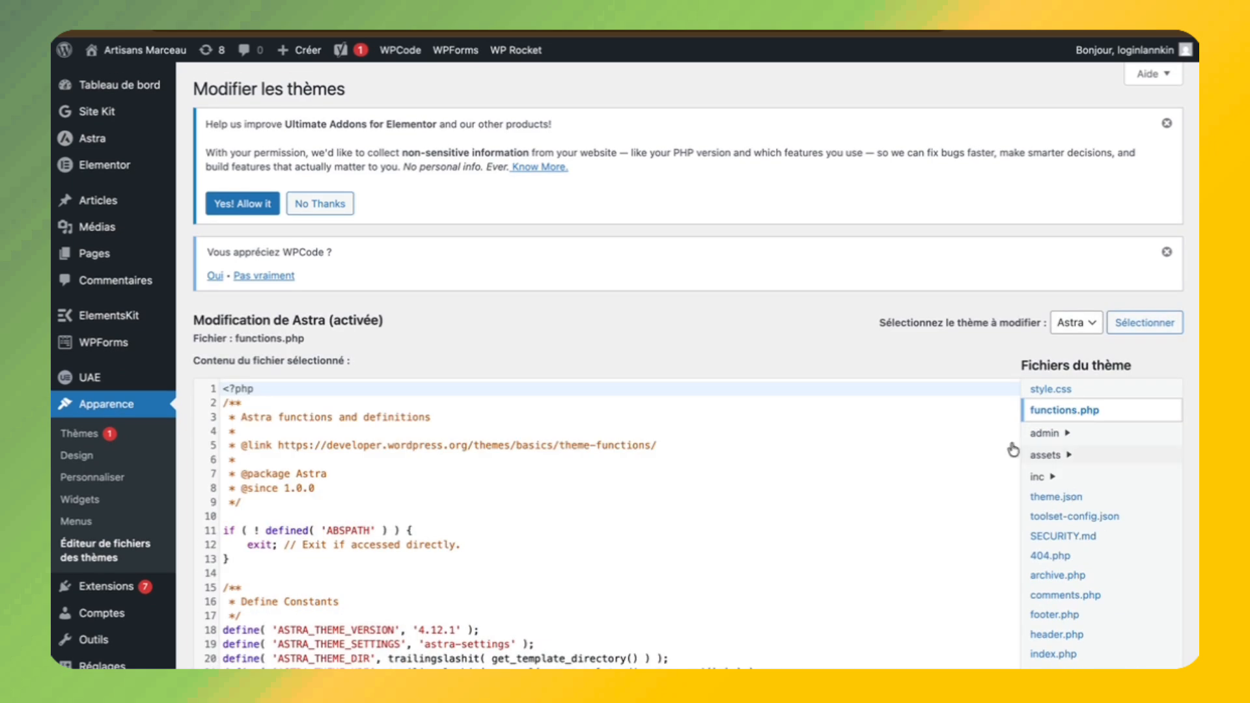
scroll(877, 398, down, 20)
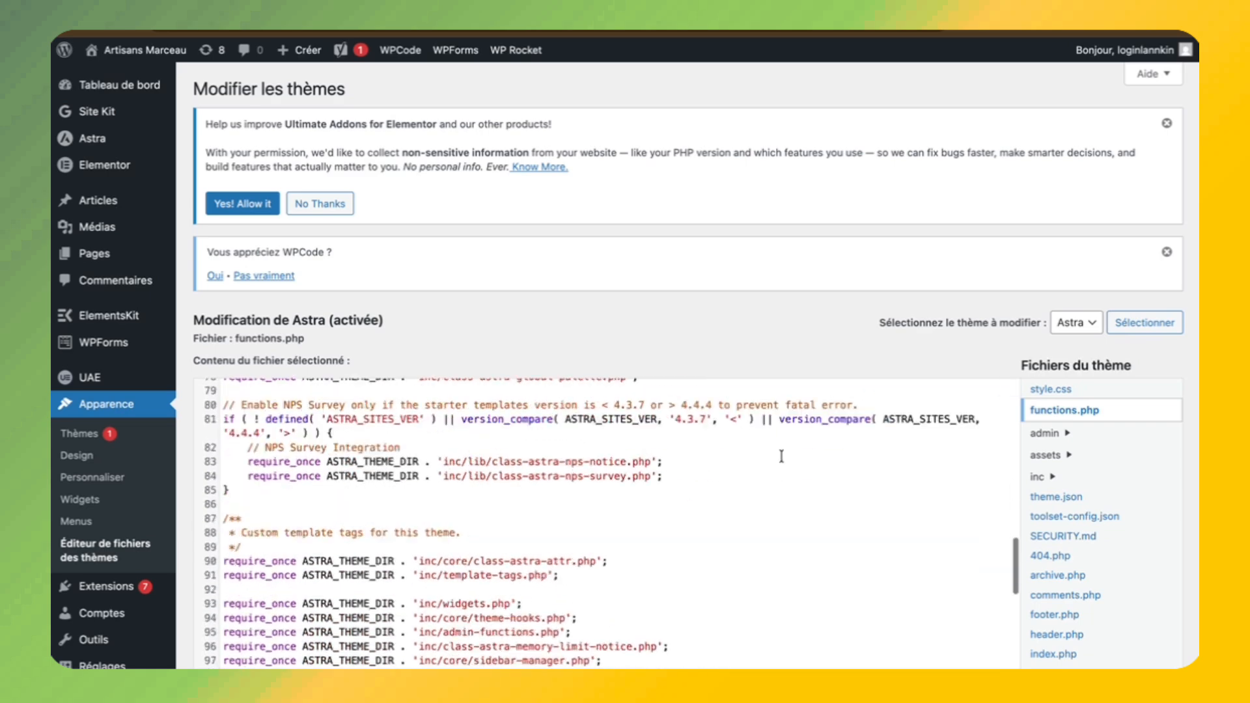
scroll(739, 550, down, 5)
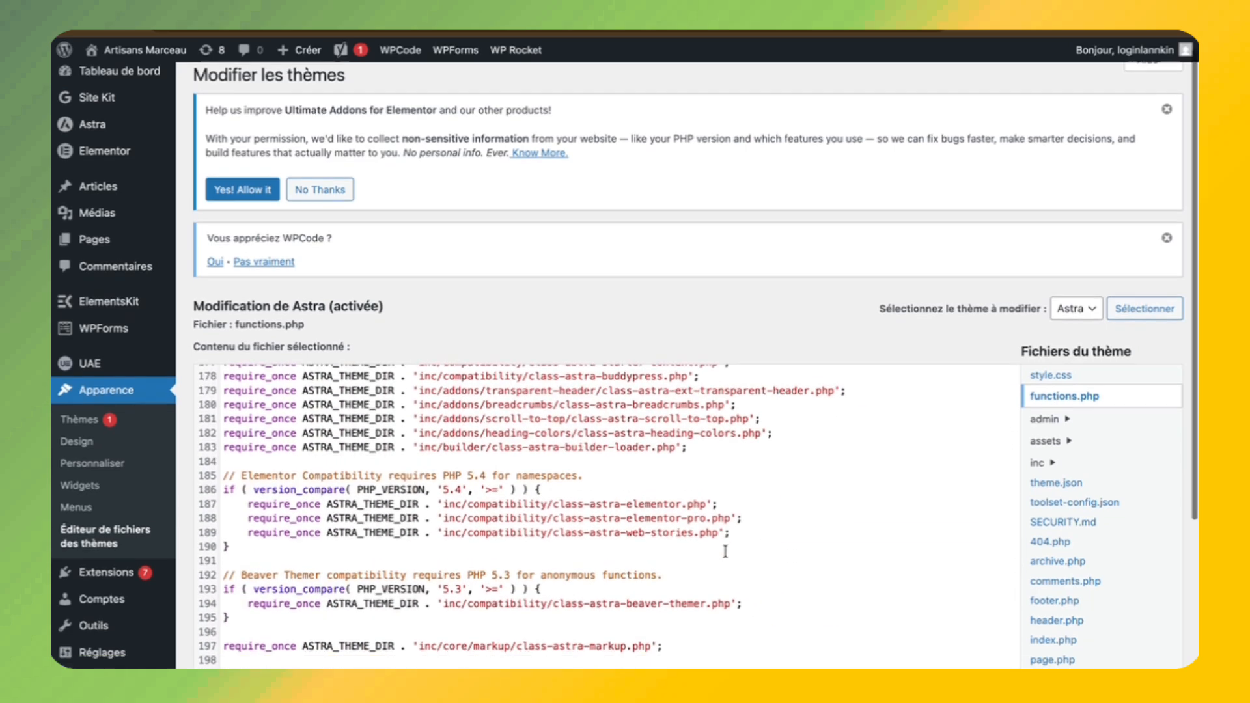
Paste the copied [city] URL shortcode code at the end of functions.php and update the file
click(732, 517)
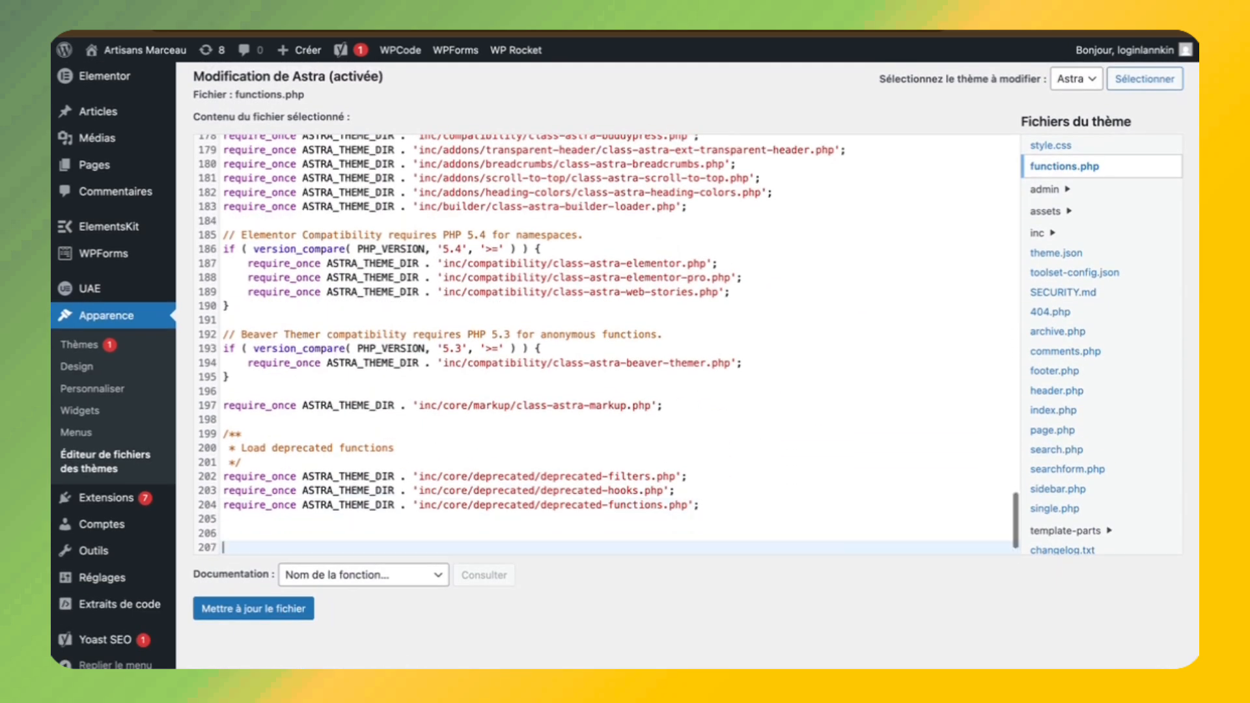
key(super+v)
scroll(560, 418, up, 2)
click(413, 301)
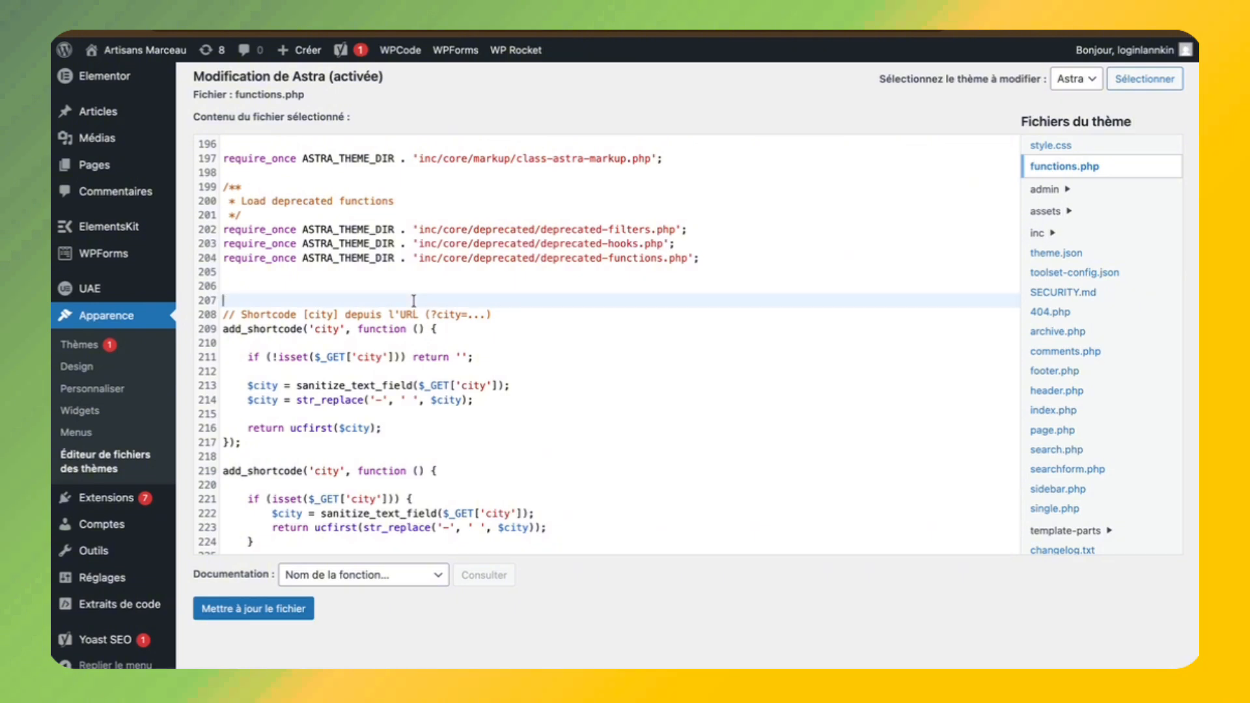
drag(431, 314, 471, 314)
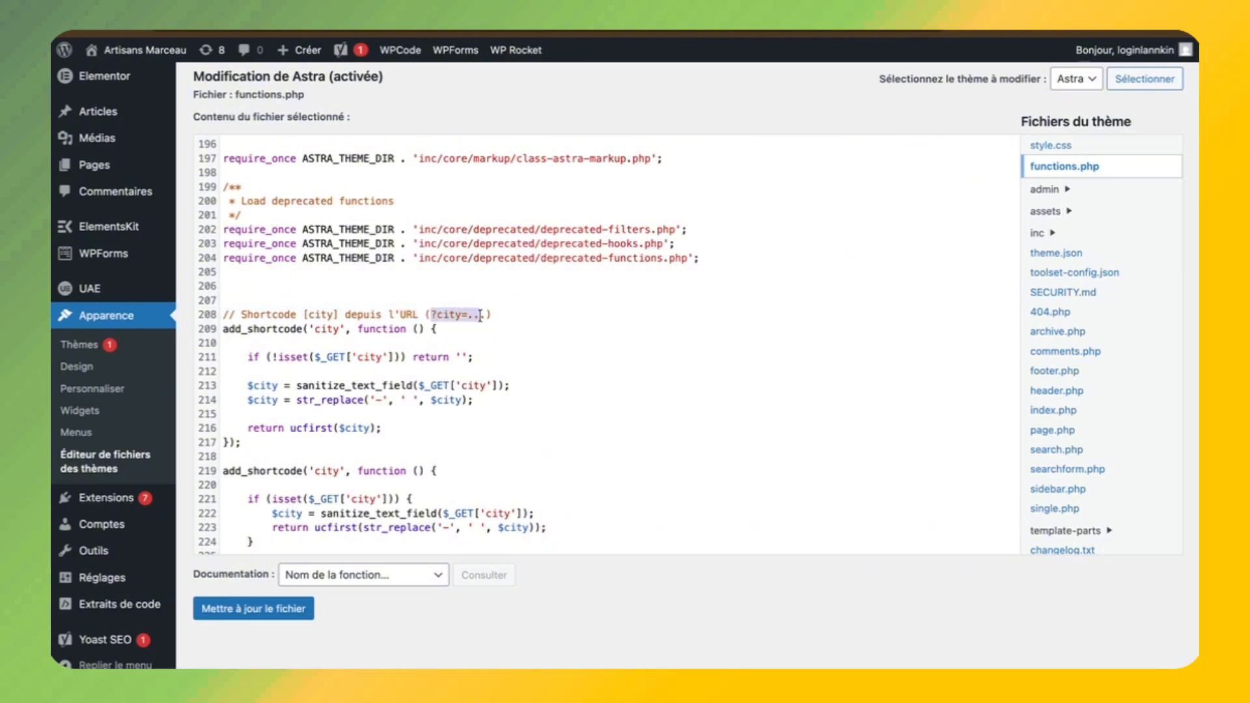
click(288, 619)
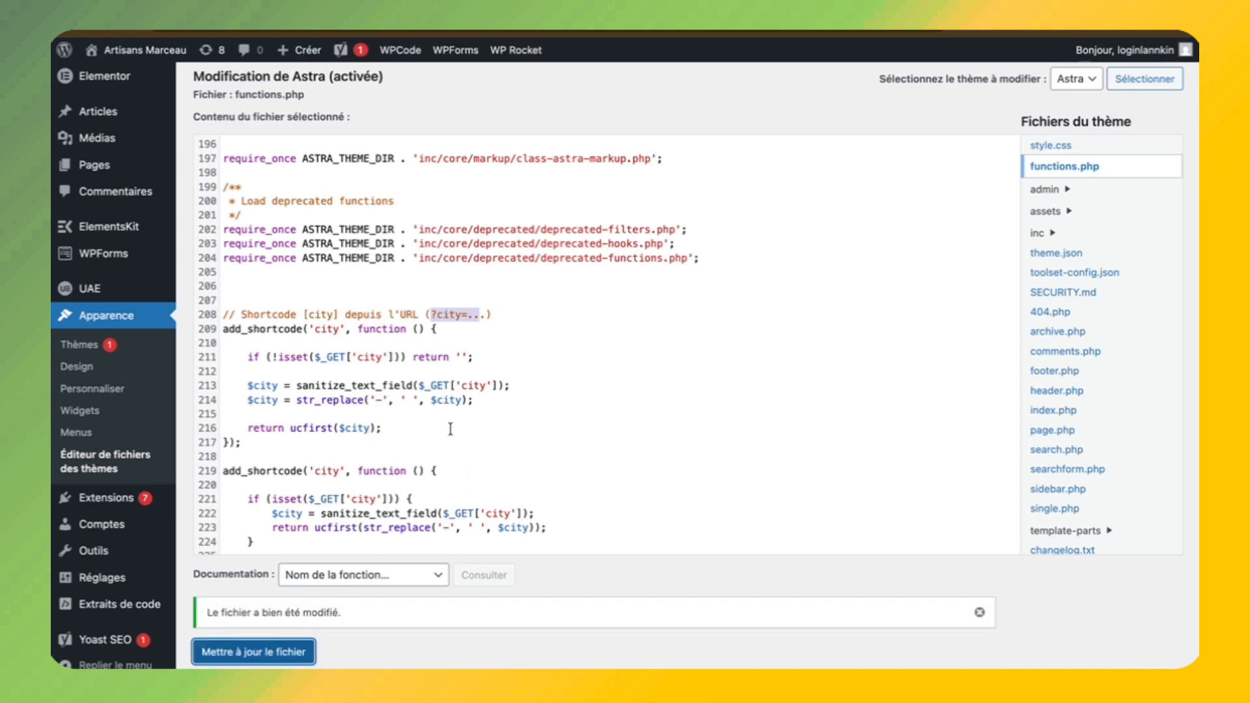
Review the whole added [city] shortcode block at the end of functions.php
scroll(450, 429, down, 3)
drag(306, 474, 202, 197)
scroll(431, 238, up, 3)
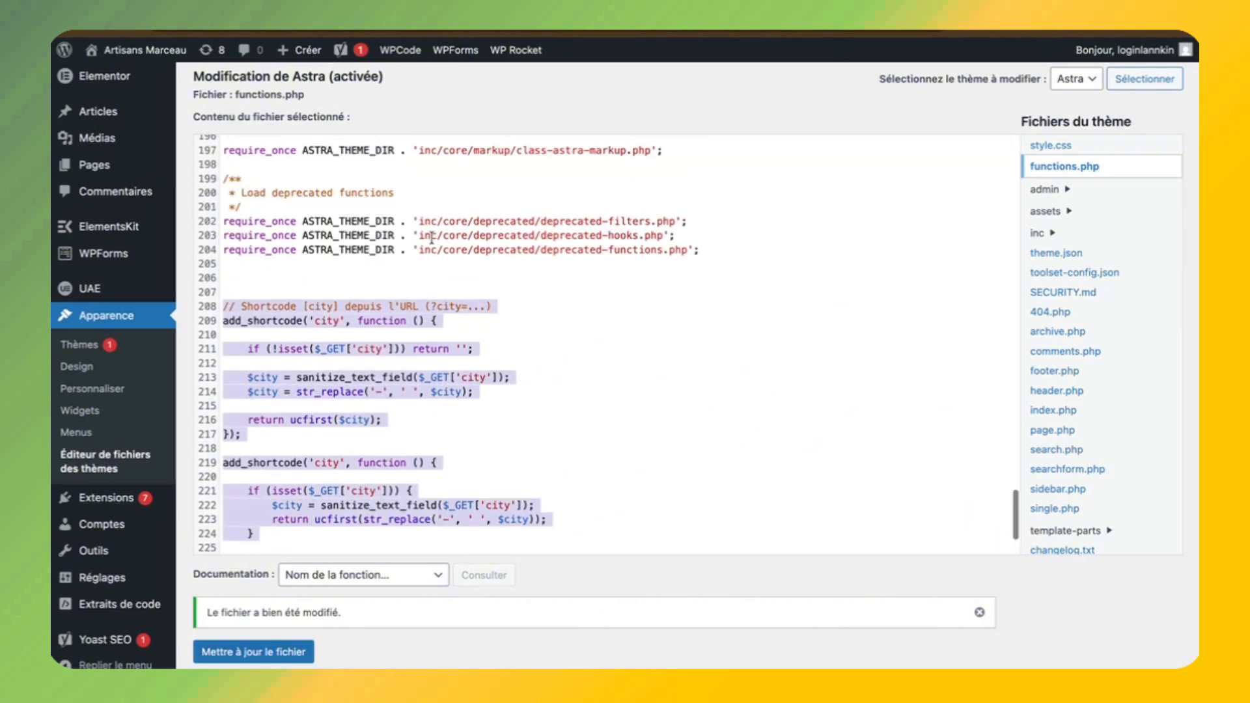
click(281, 288)
scroll(282, 291, up, 2)
scroll(290, 379, down, 3)
click(287, 459)
scroll(145, 404, up, 4)
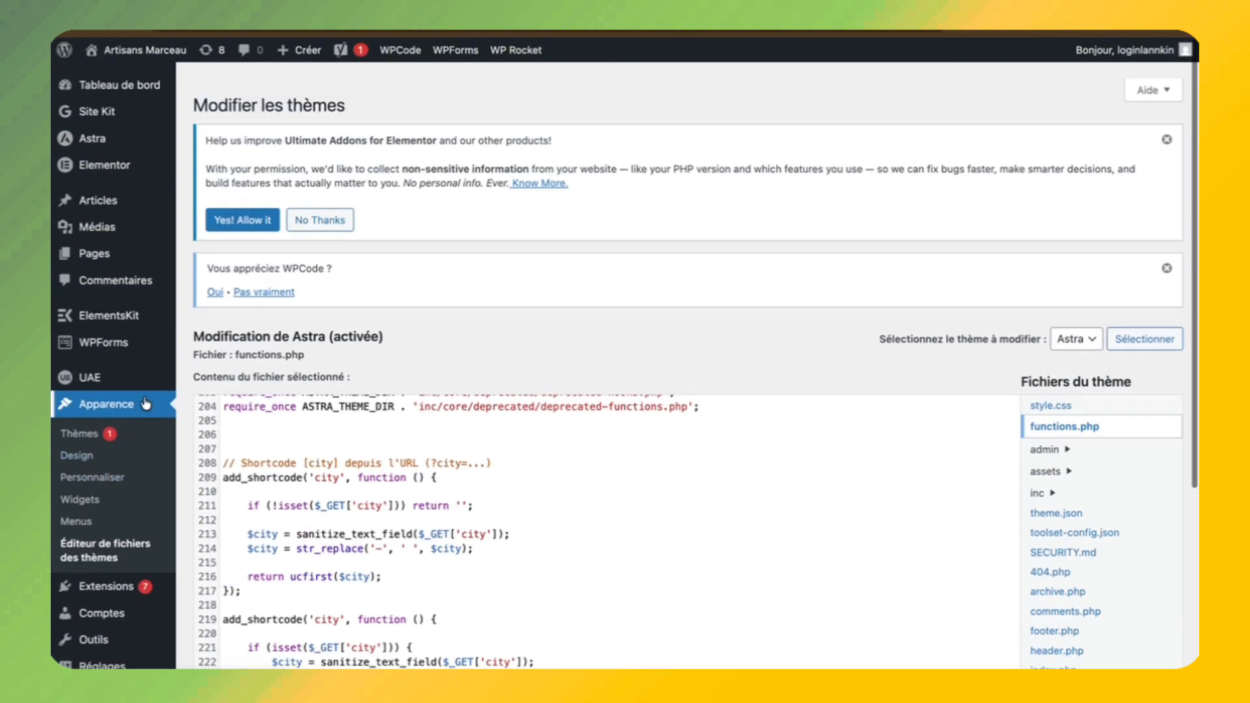
View the site's public homepage and look over its request form and service sections
mouse_move(118, 90)
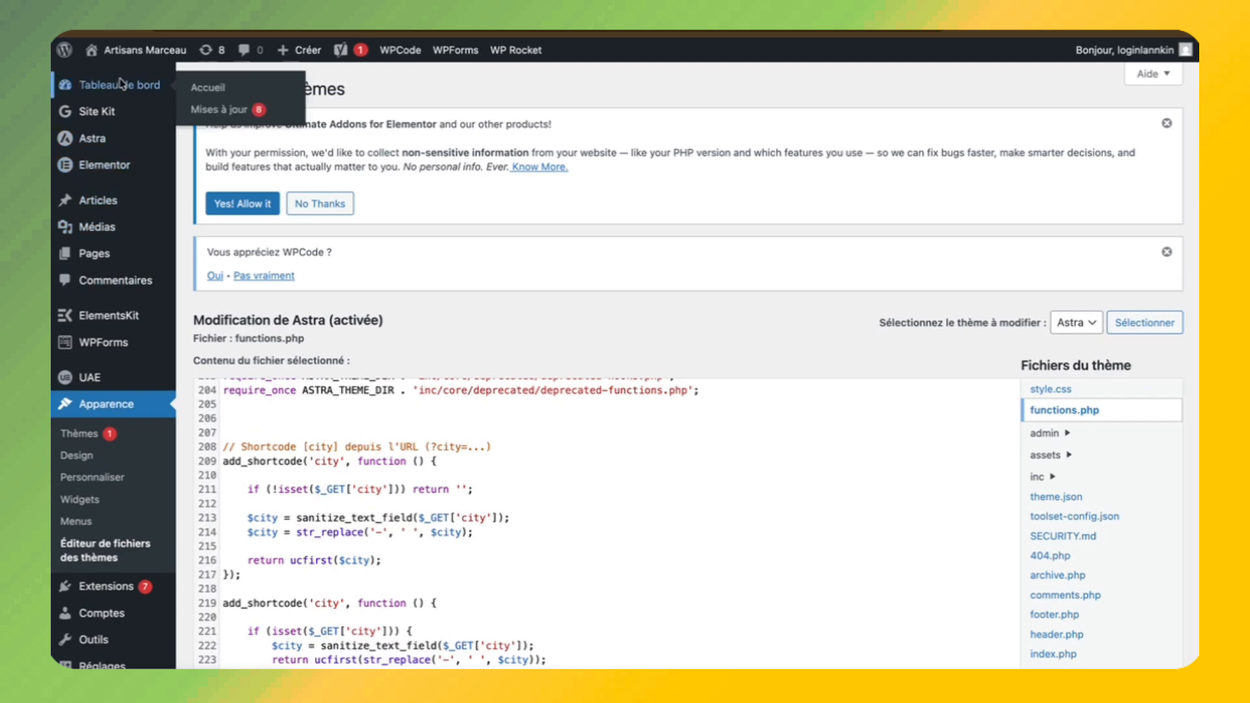
click(120, 82)
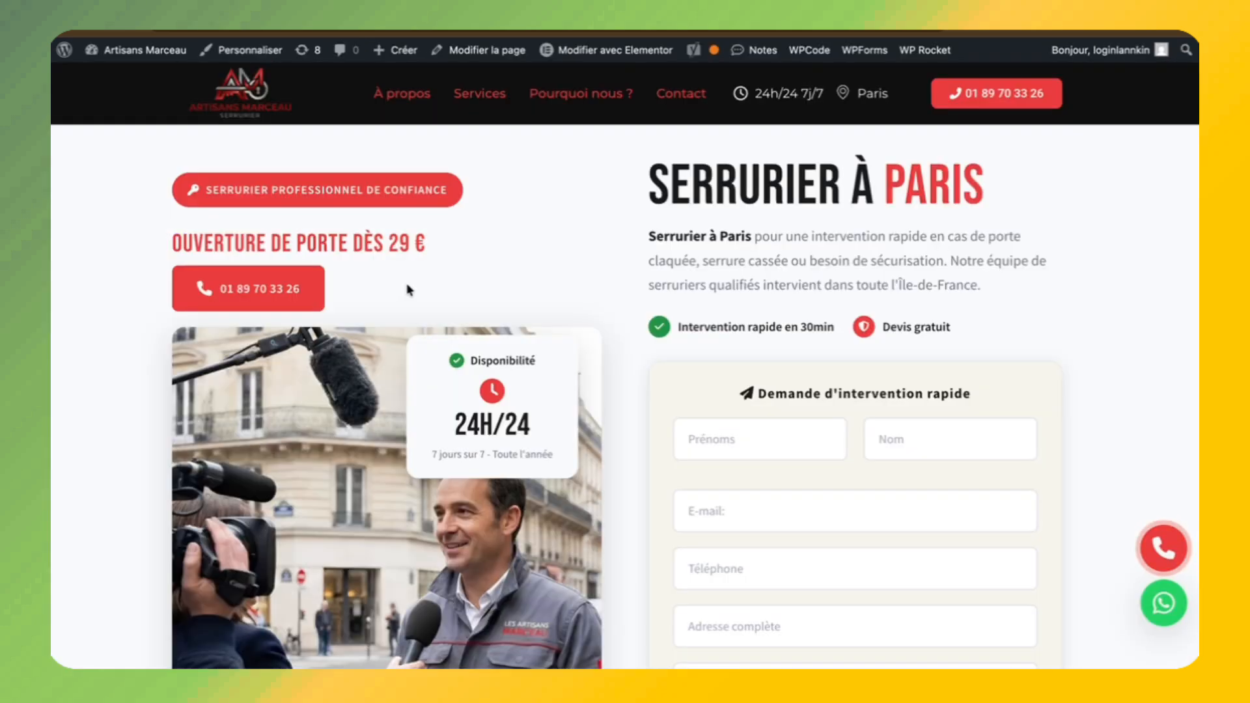
scroll(714, 393, down, 5)
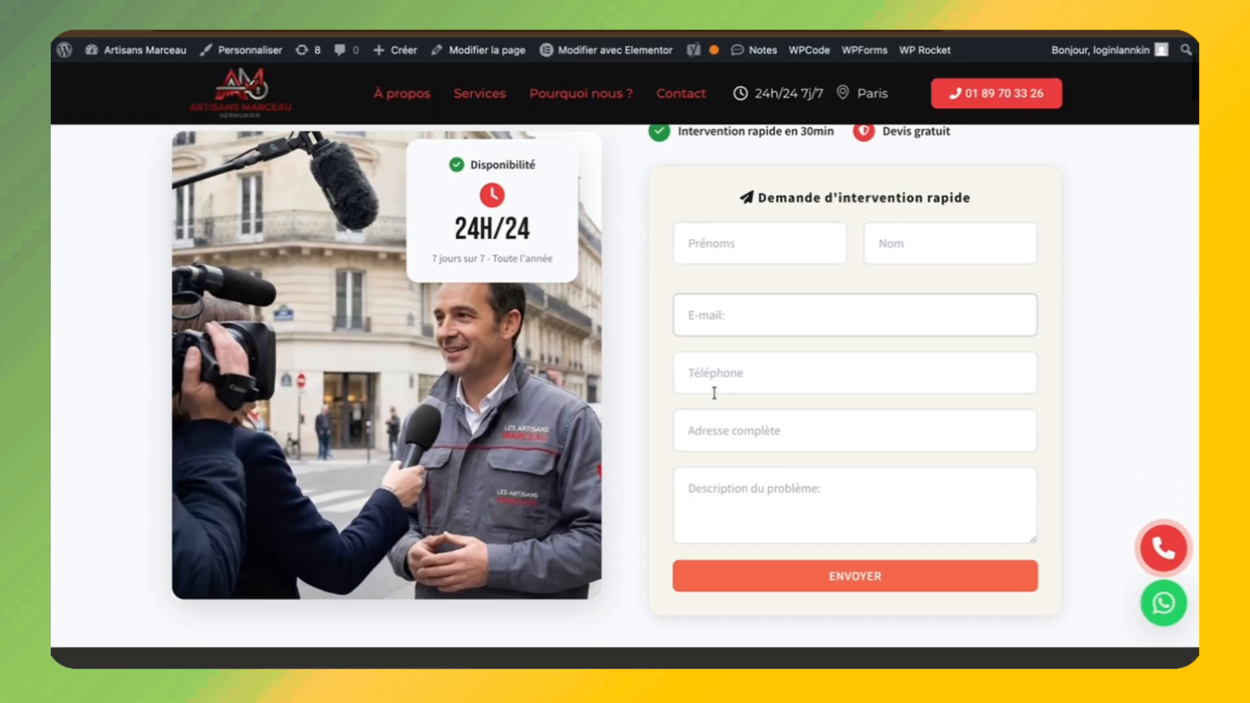
scroll(714, 393, down, 15)
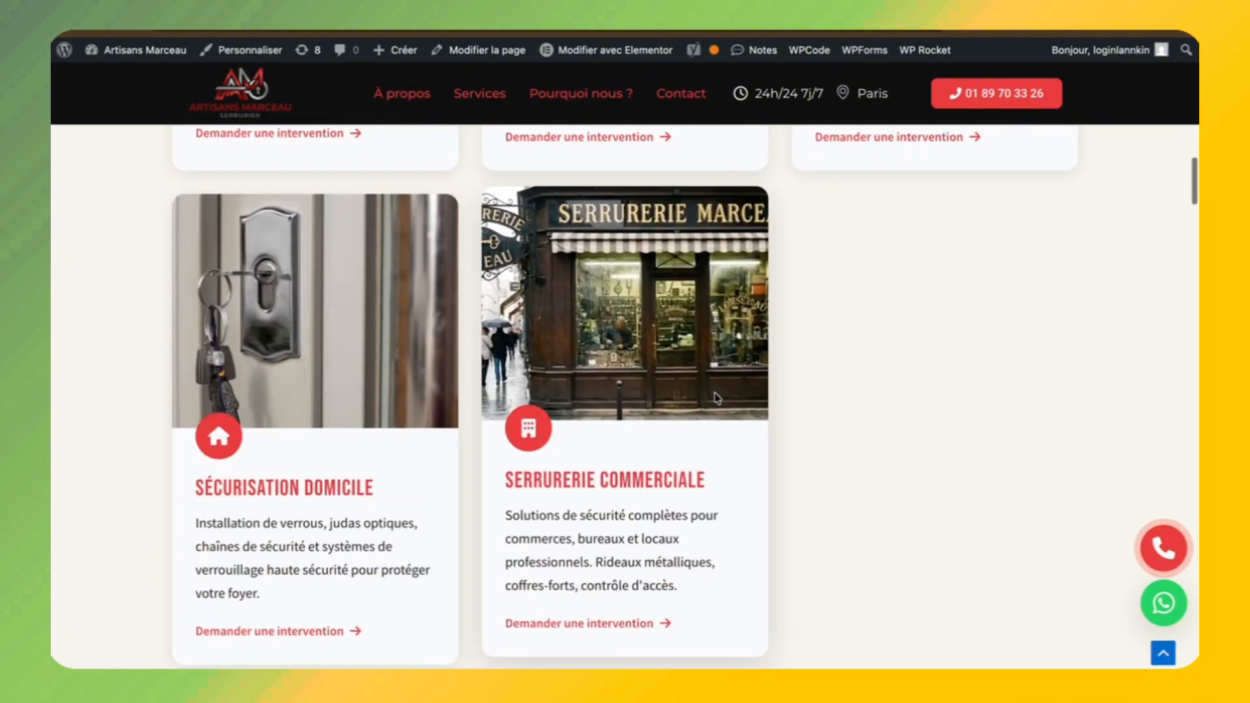
scroll(722, 424, up, 15)
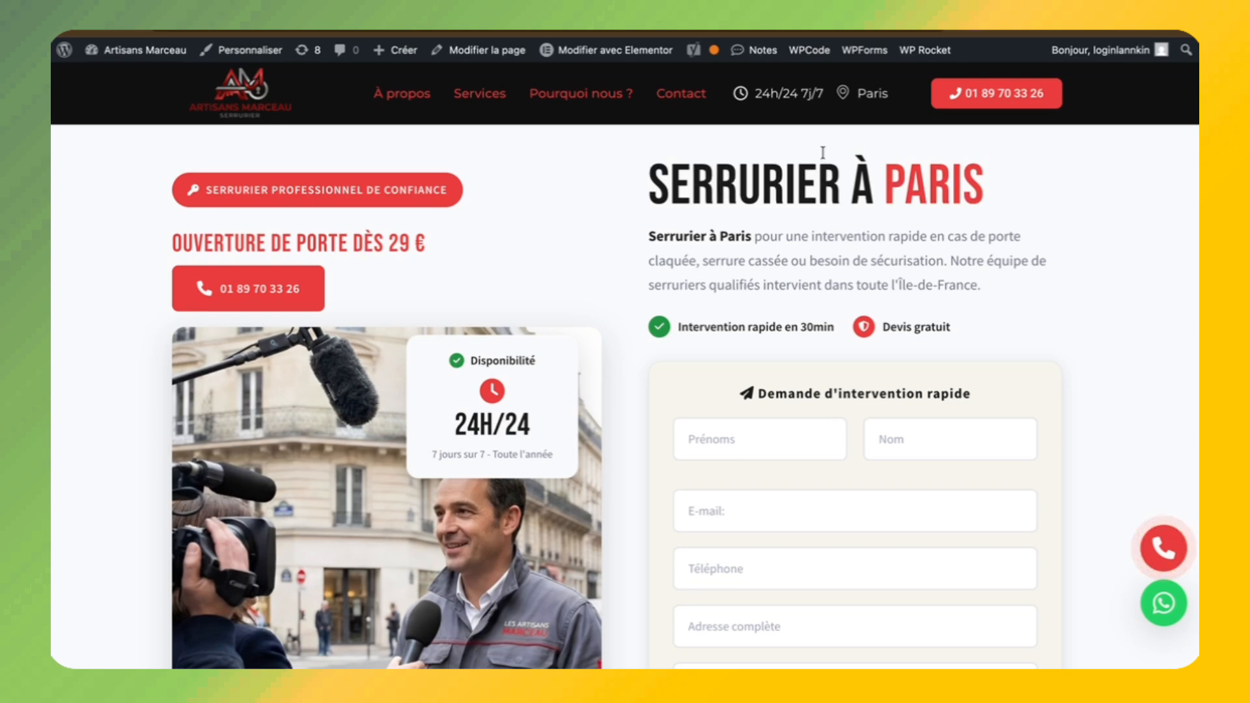
Highlight the city name Paris in the homepage's header and main heading
drag(890, 95, 854, 95)
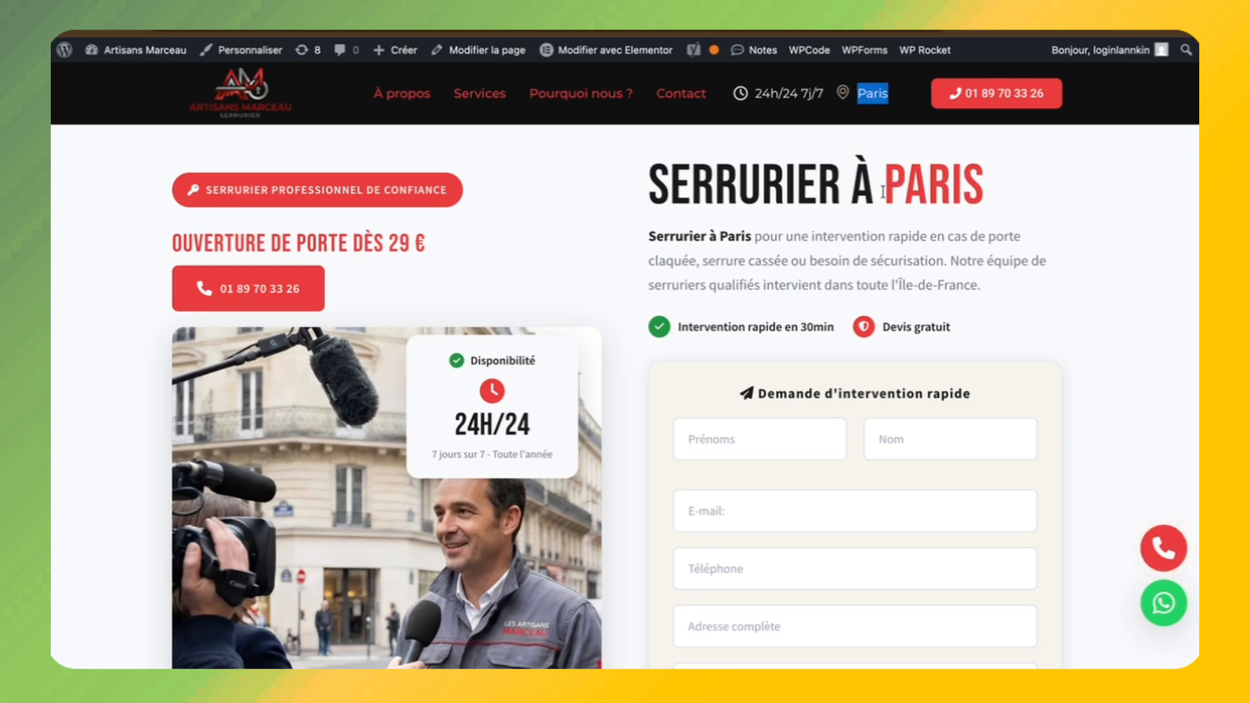
drag(874, 191, 988, 191)
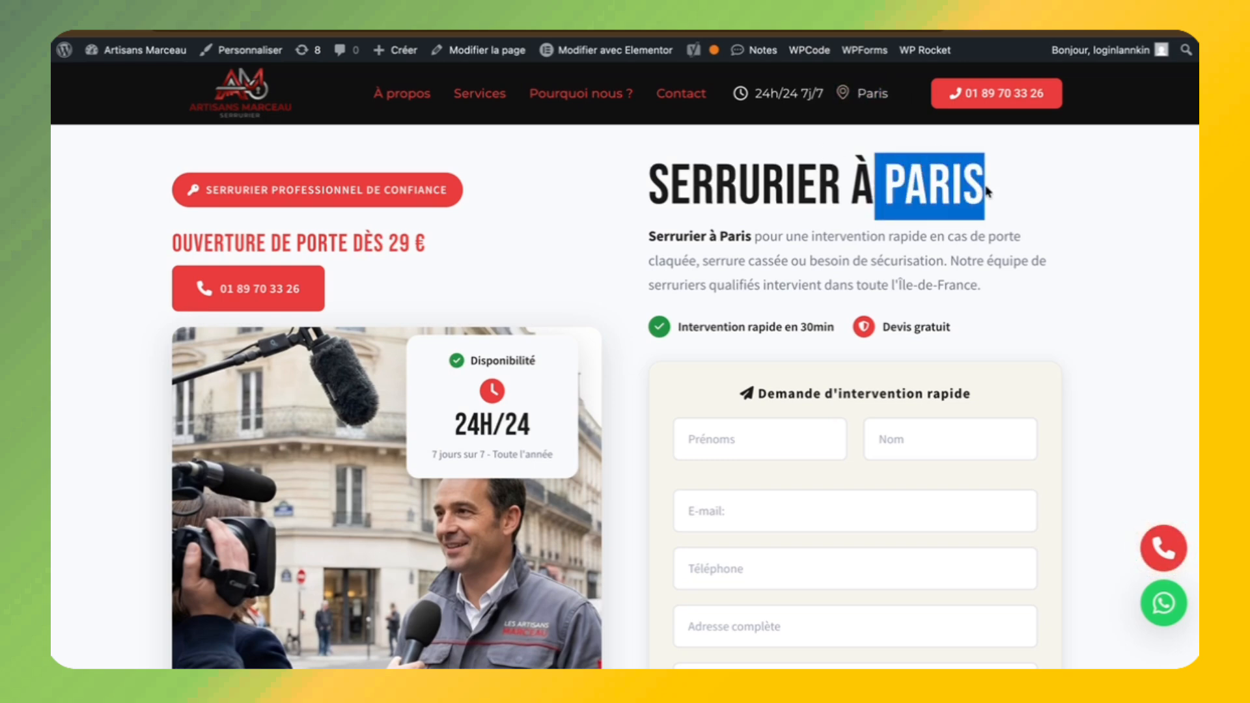
drag(988, 191, 878, 197)
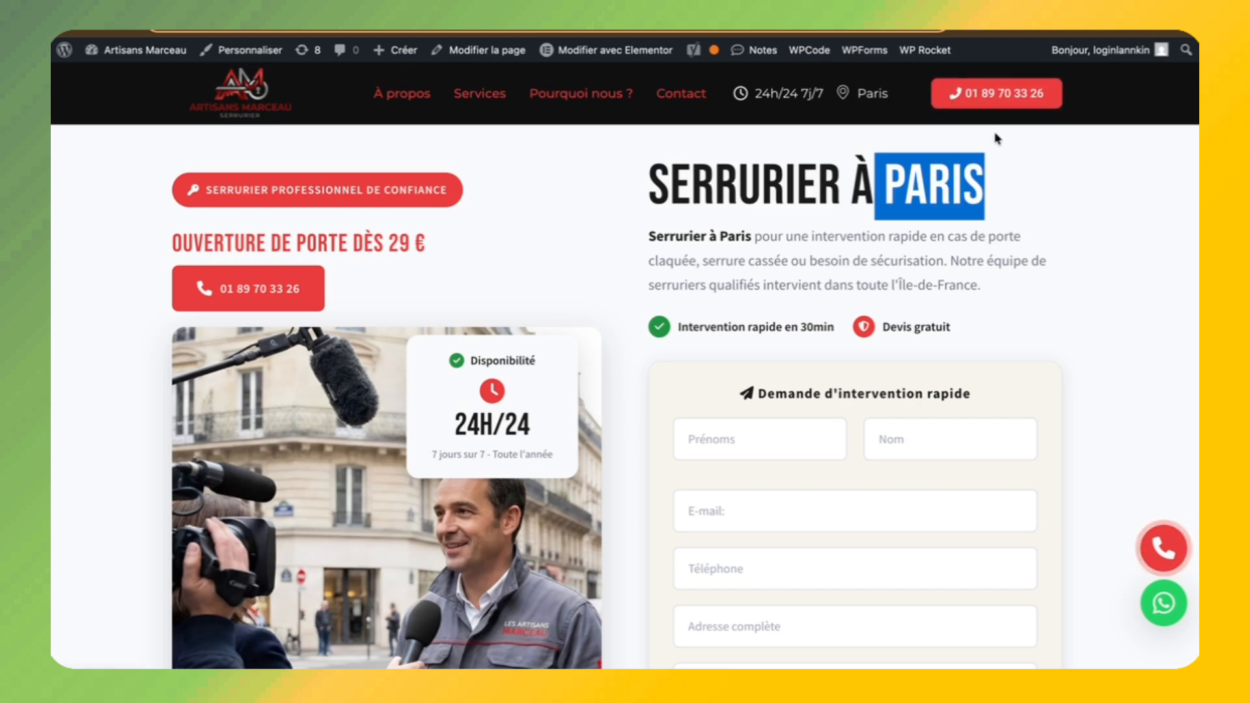
click(948, 190)
drag(999, 199, 859, 195)
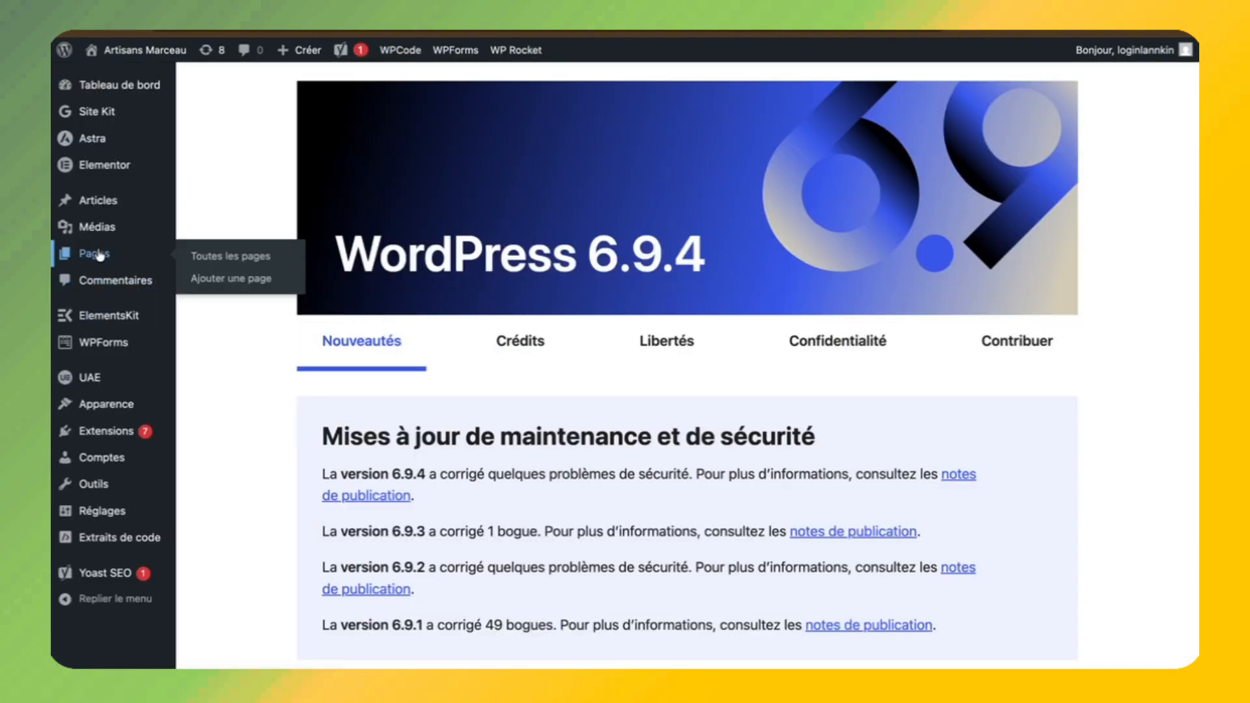
Return to the theme file editor and save functions.php again
click(99, 256)
click(254, 608)
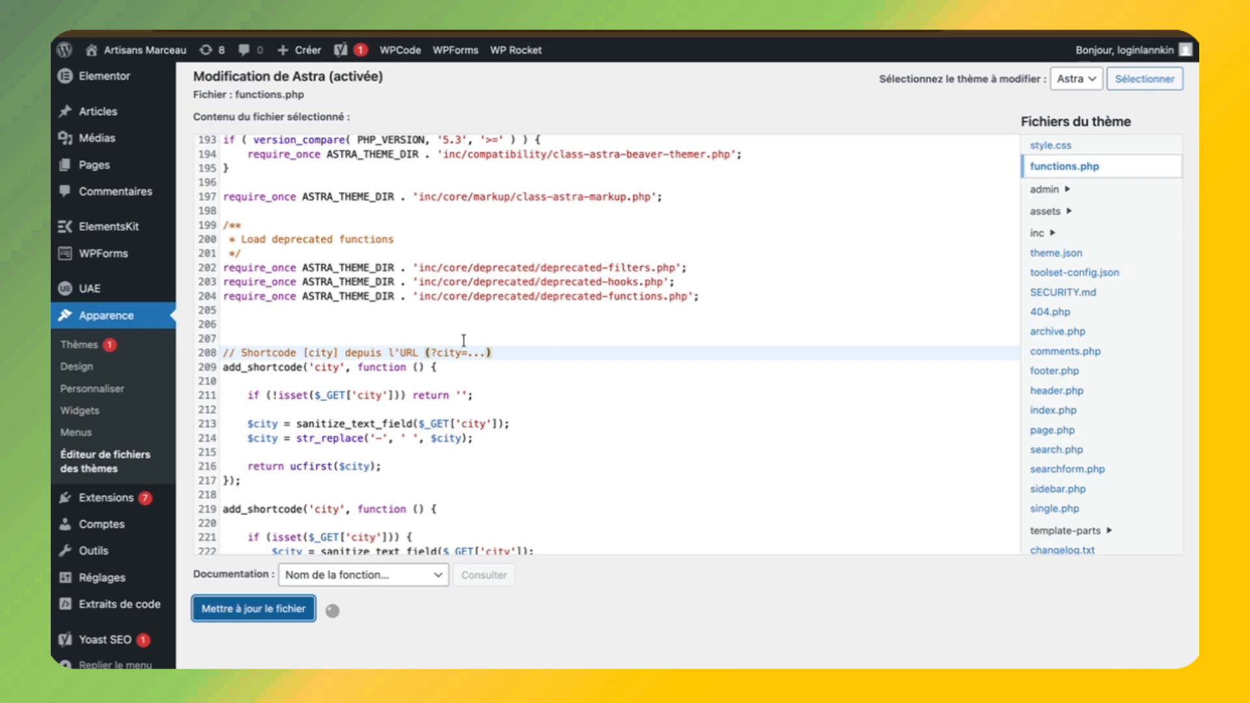
scroll(503, 332, up, 7)
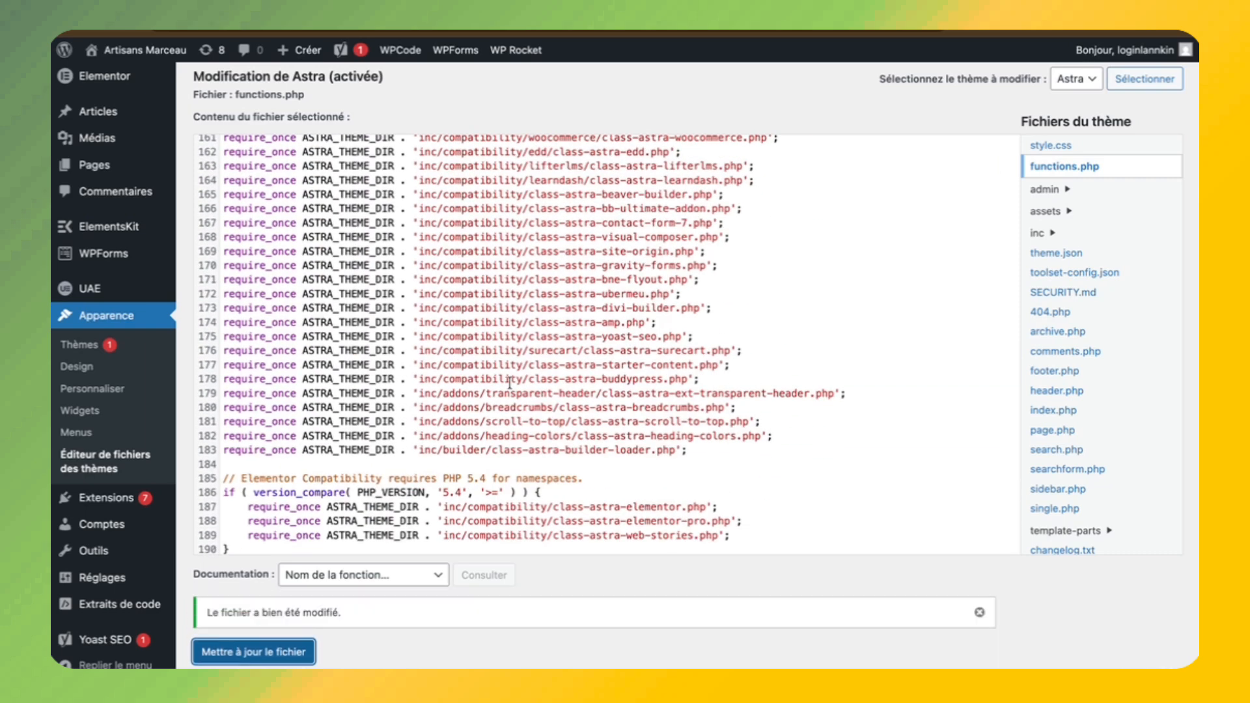
scroll(104, 156, up, 3)
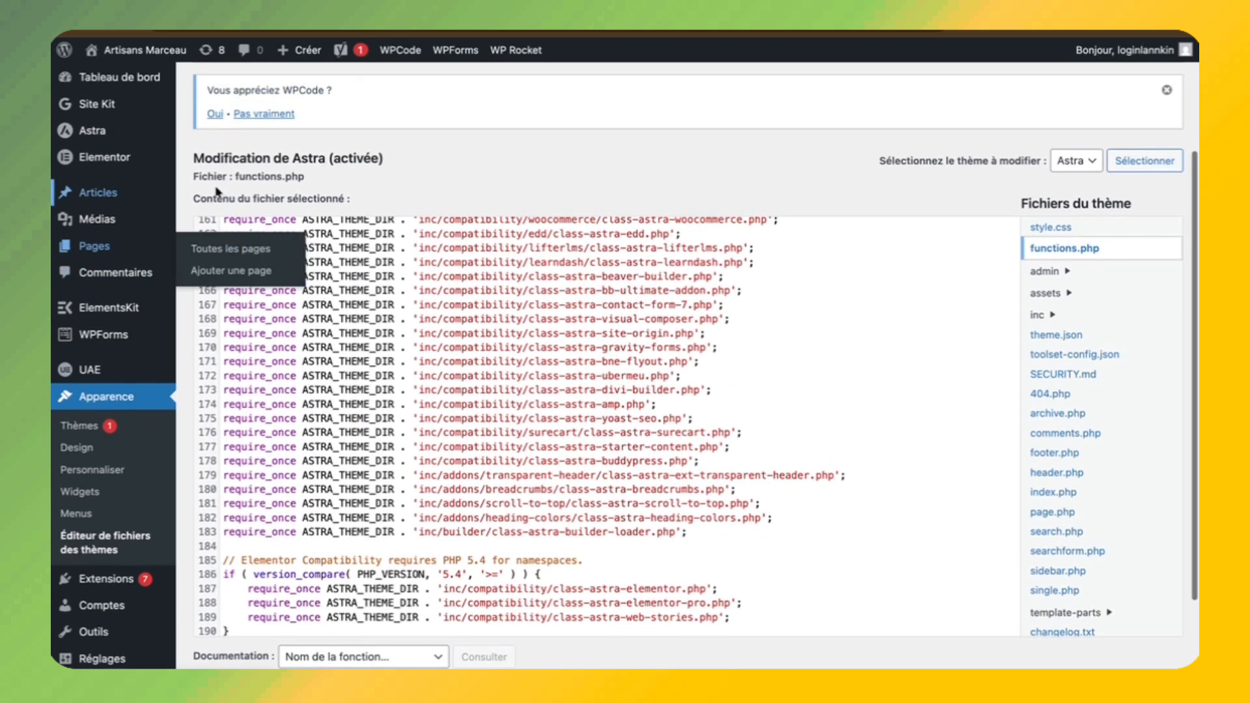
Open the list of all pages and locate the Serrurerie marceau homepage entry
click(114, 246)
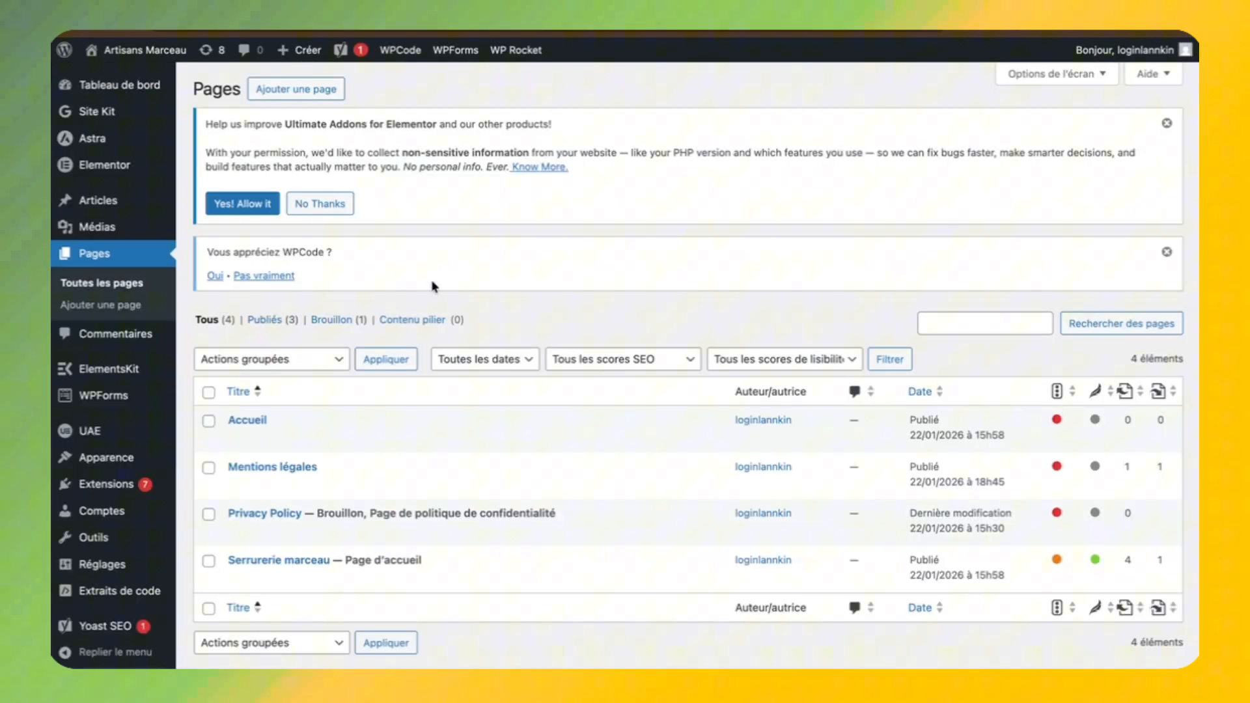
scroll(412, 502, down, 1)
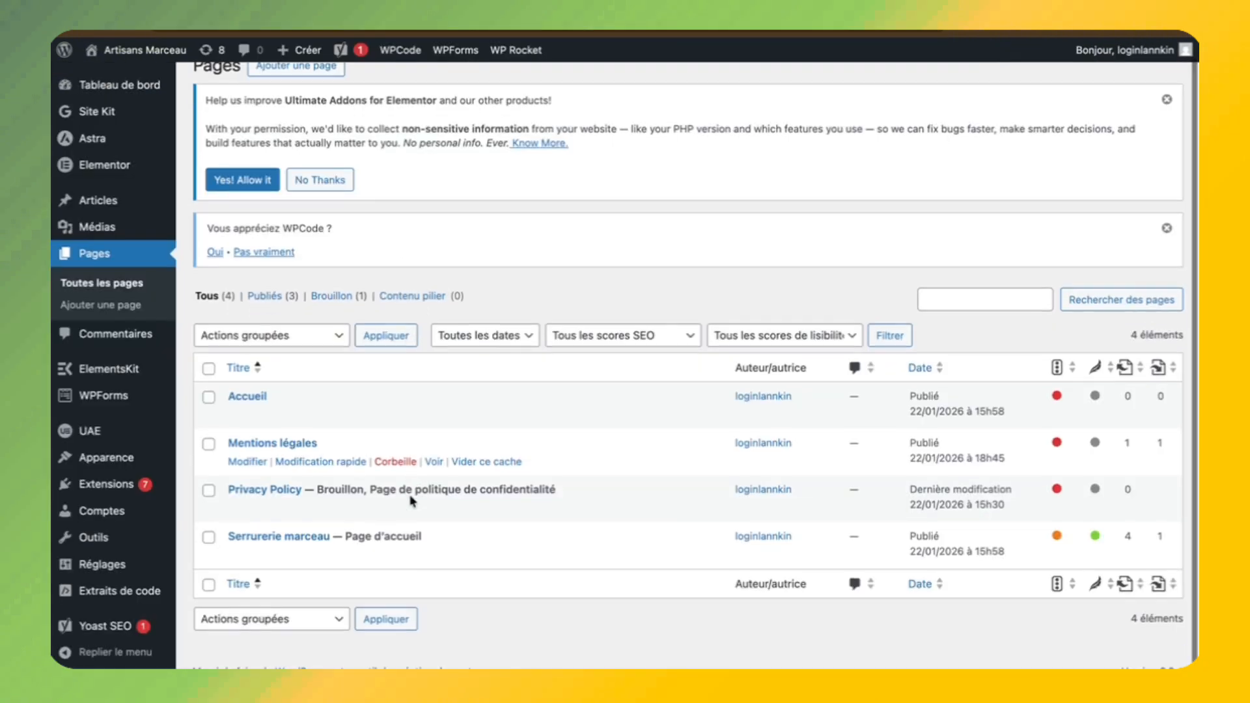
mouse_move(265, 538)
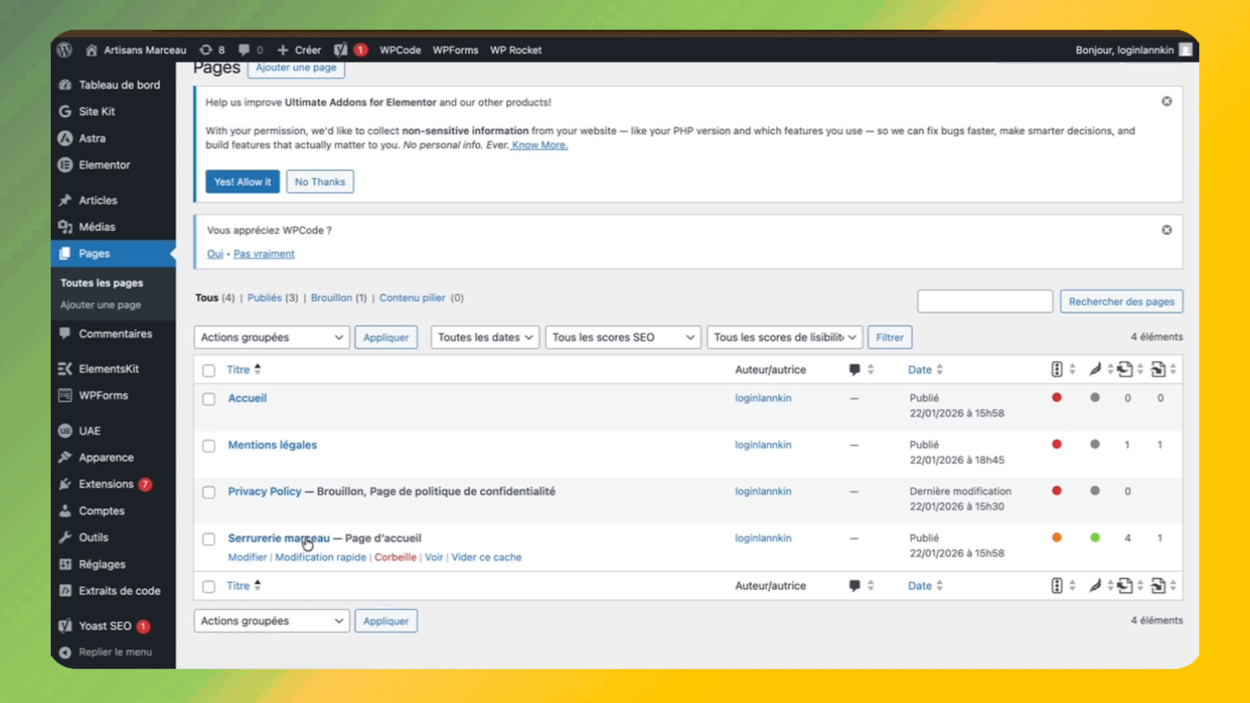
Open the code snippet "LP Serrurerie marceau - Copy" for editing
mouse_move(105, 593)
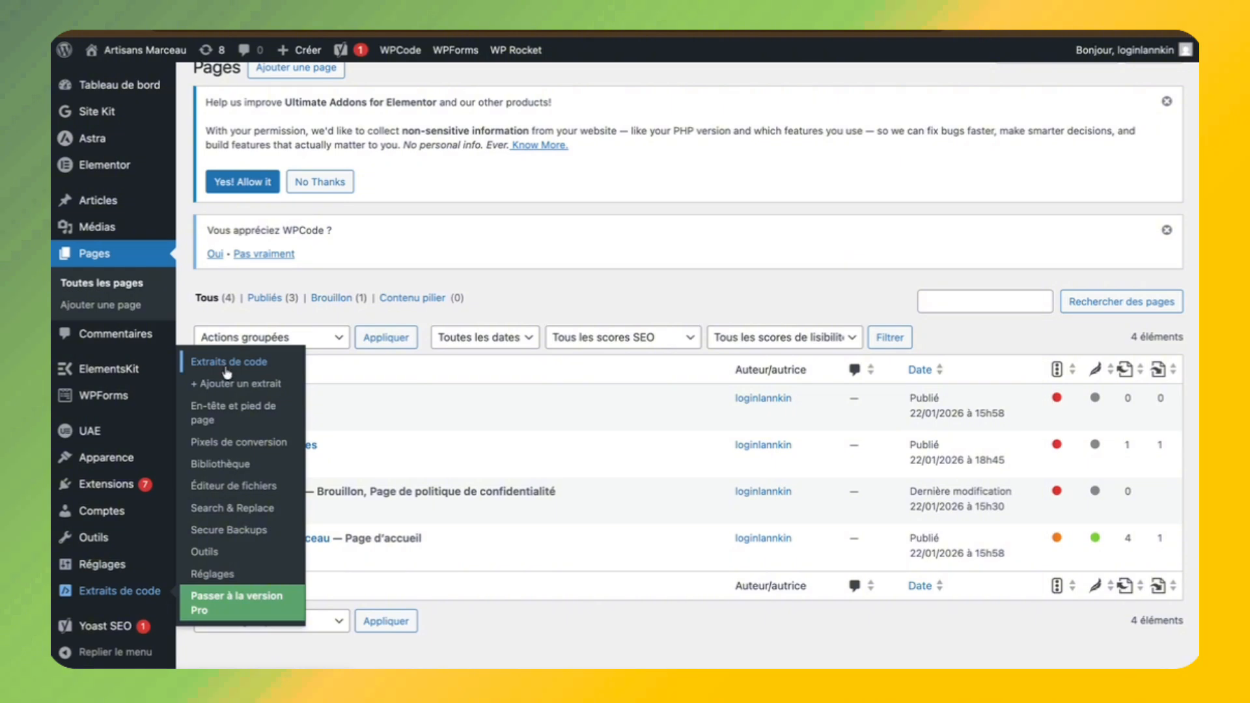
click(227, 368)
scroll(423, 469, down, 2)
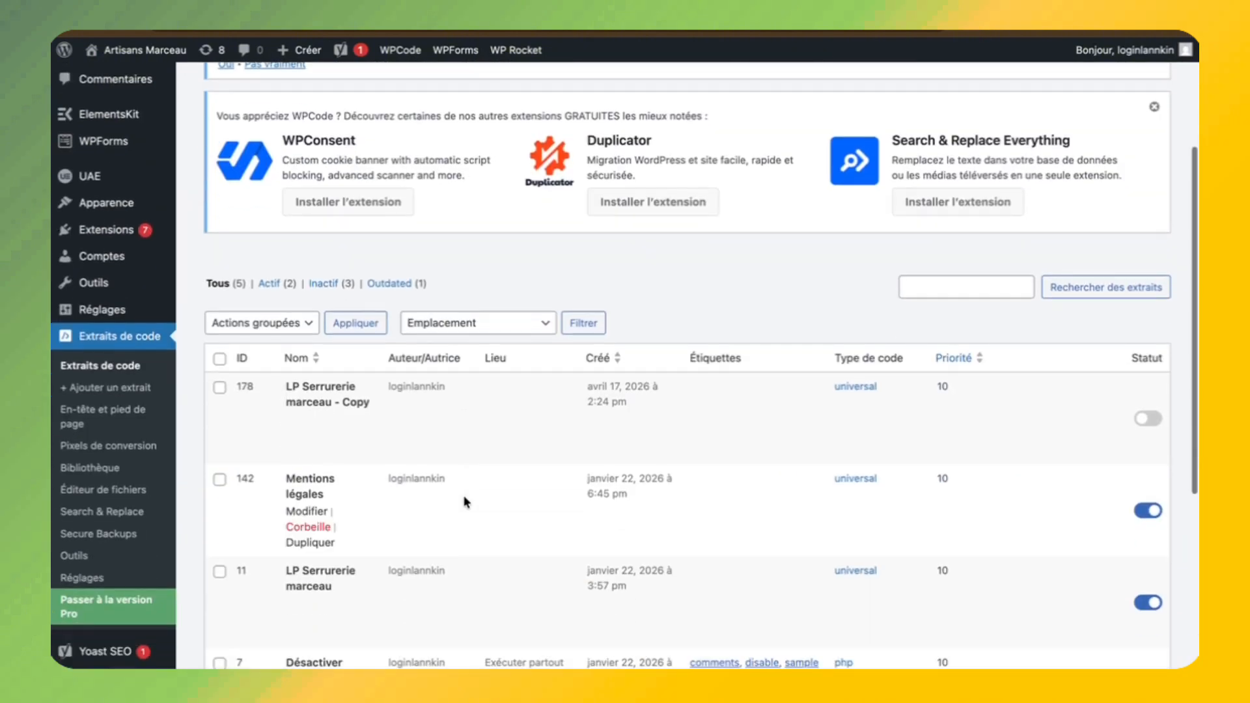
click(322, 394)
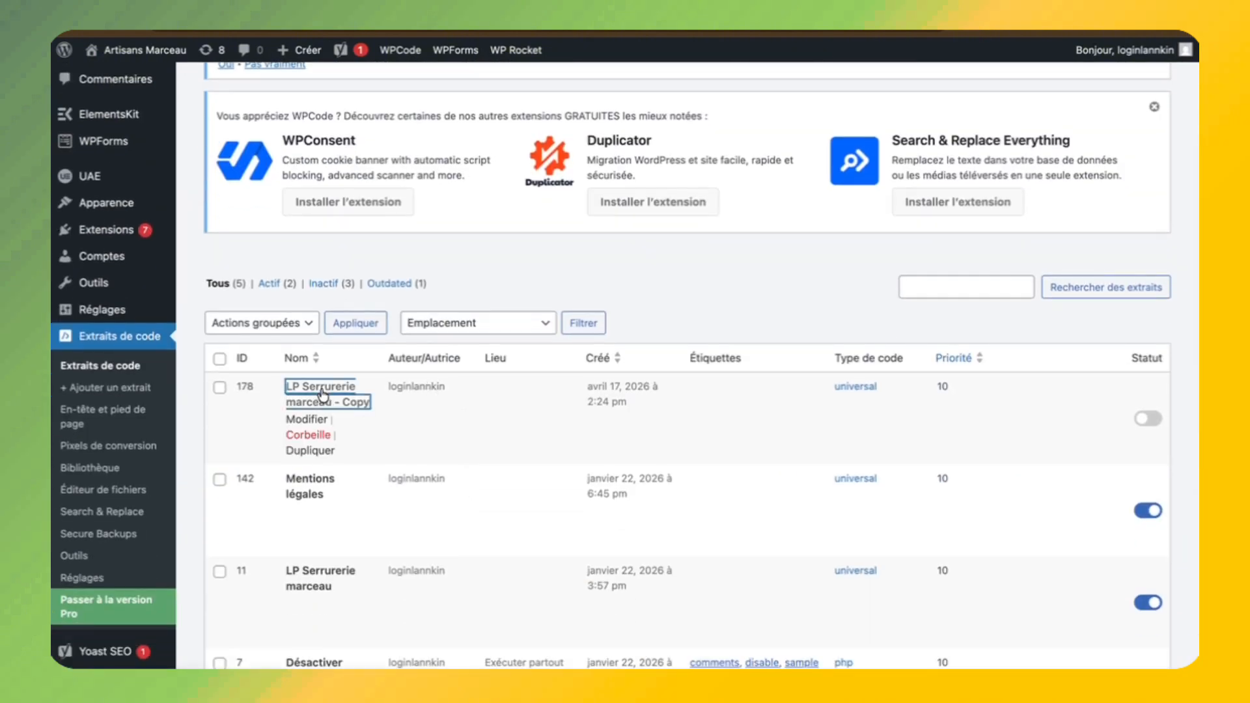
Insert three blank lines above the <!DOCTYPE html> line of the snippet and place the cursor on the first one
scroll(294, 240, down, 3)
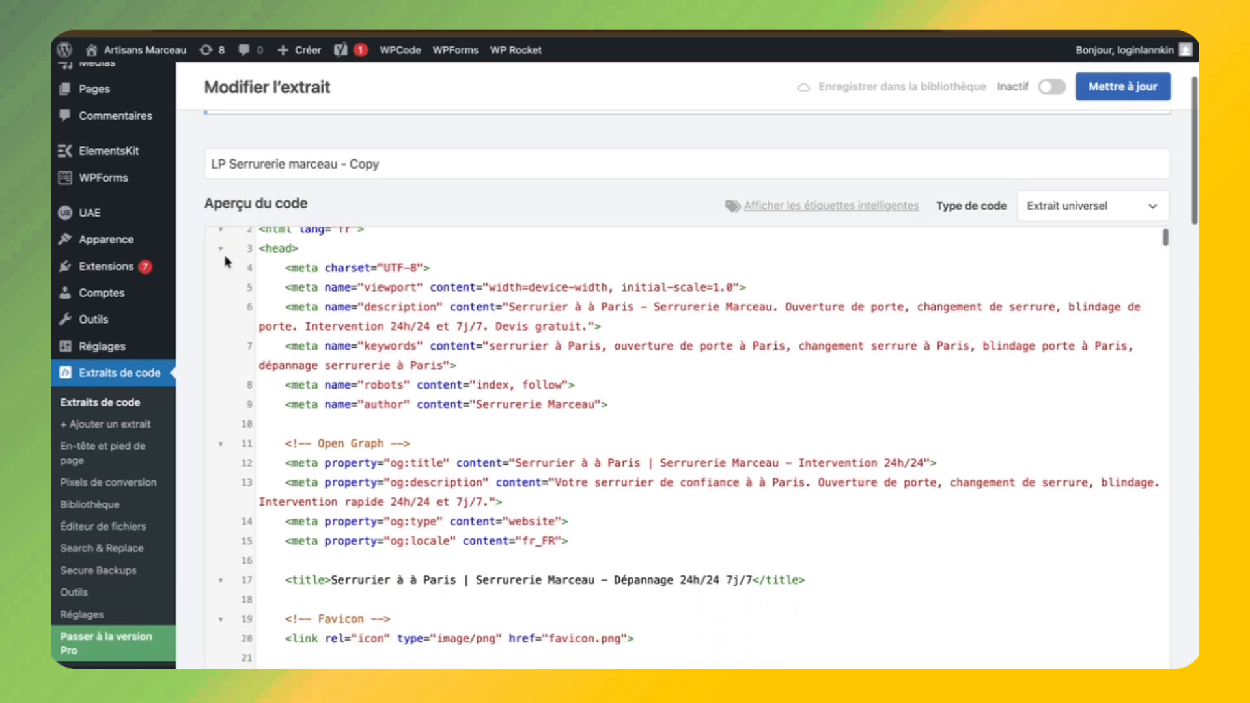
scroll(226, 261, up, 5)
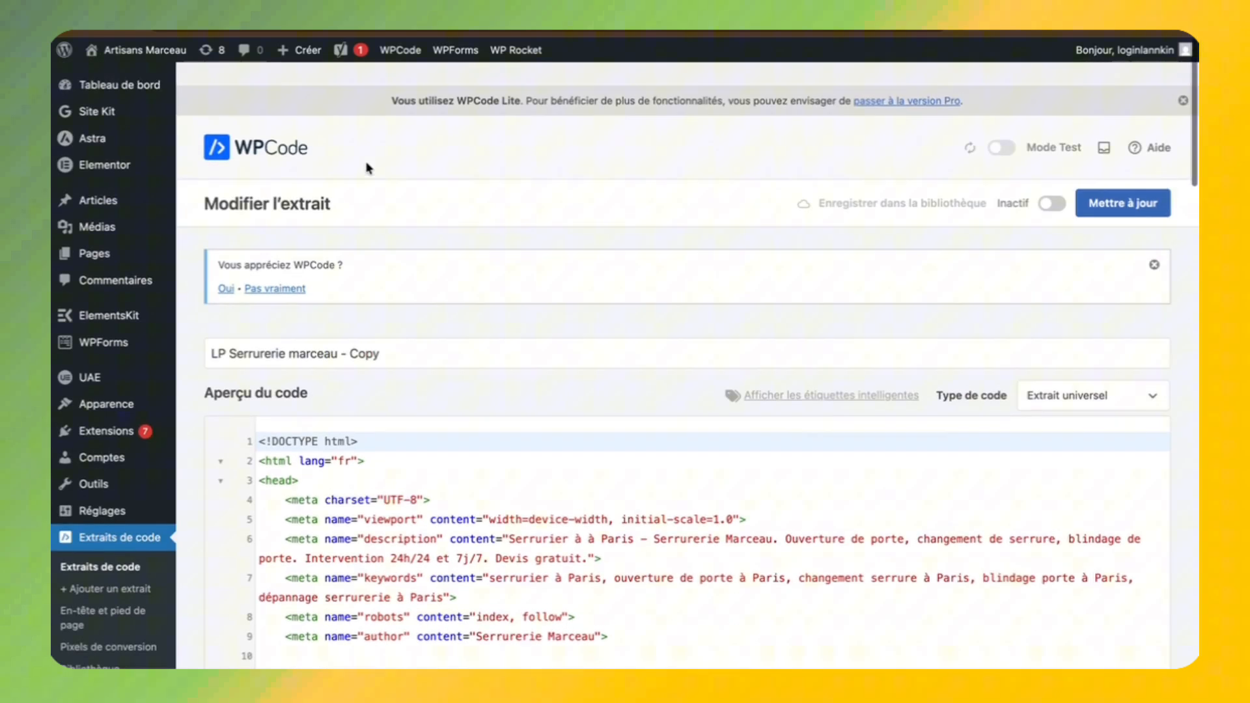
scroll(556, 454, down, 2)
click(557, 454)
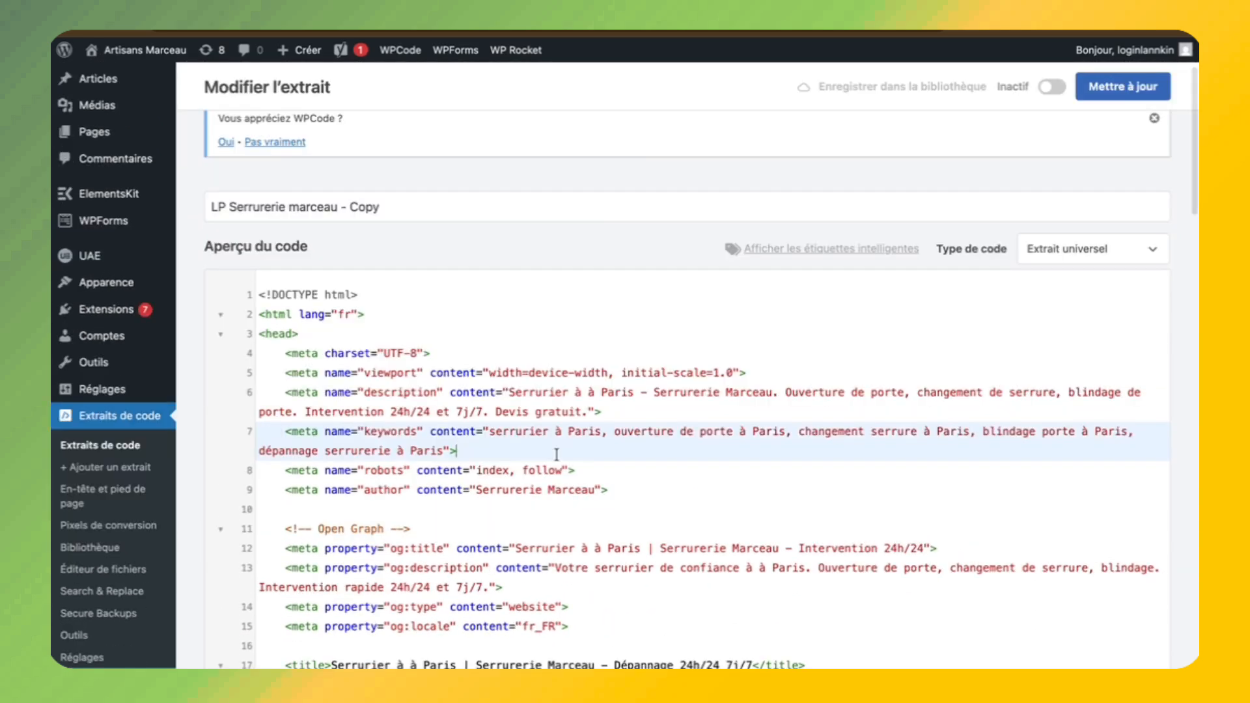
scroll(556, 453, down, 2)
scroll(455, 378, up, 2)
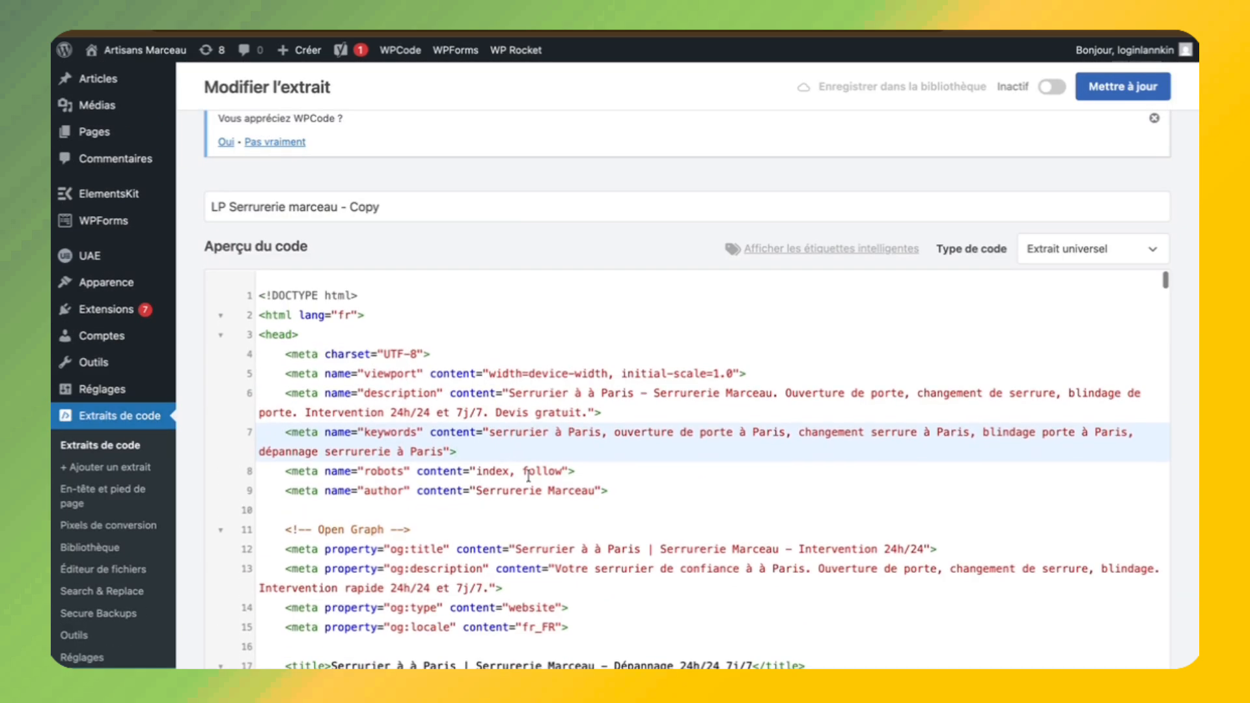
click(373, 300)
key(super+Left)
key(Return)
key(Up)
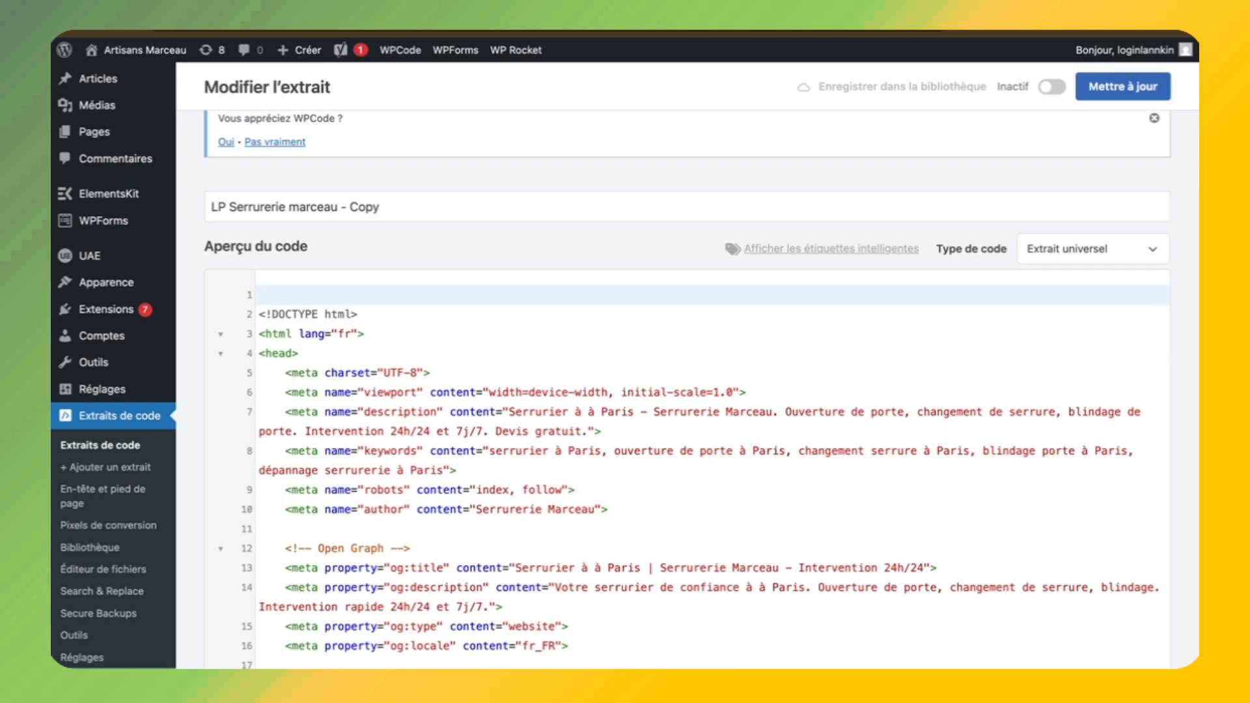
key(Return)
key(Return)
key(Up)
key(Up)
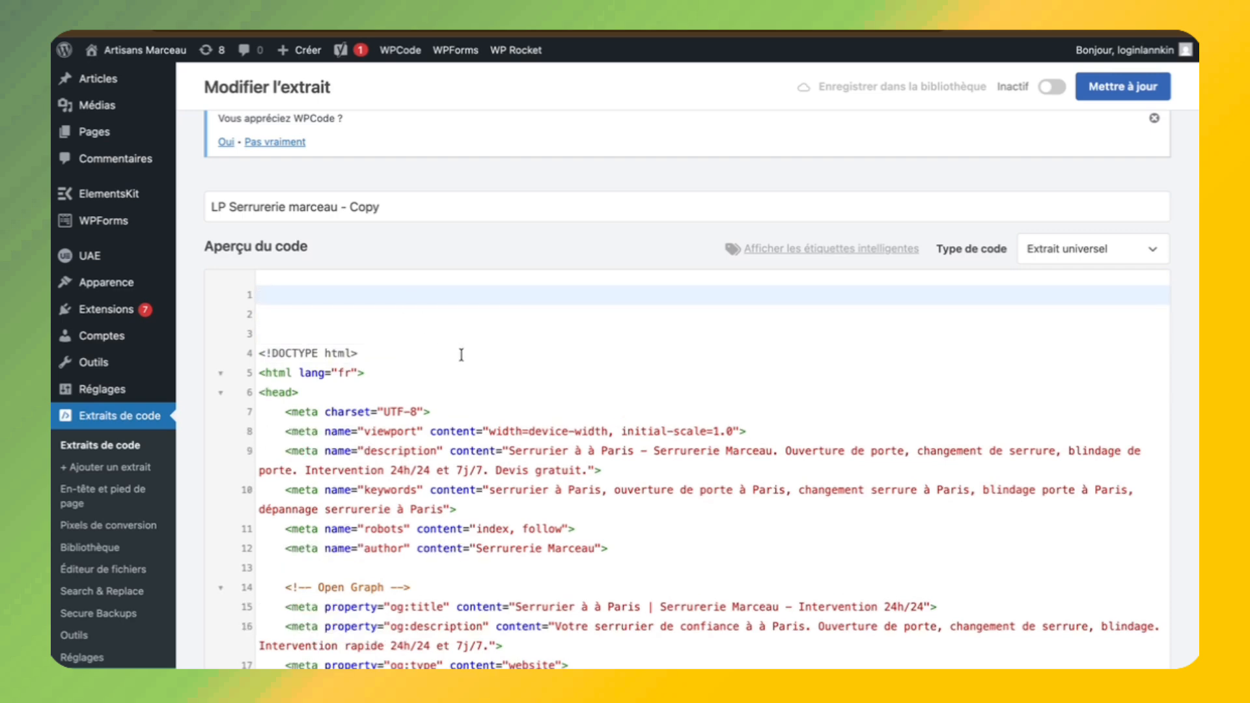
Copy the PHP block that reads the city from the URL from the notes app and paste it above <!DOCTYPE html> in the snippet
key(super+Tab)
drag(535, 485, 448, 231)
key(super+c)
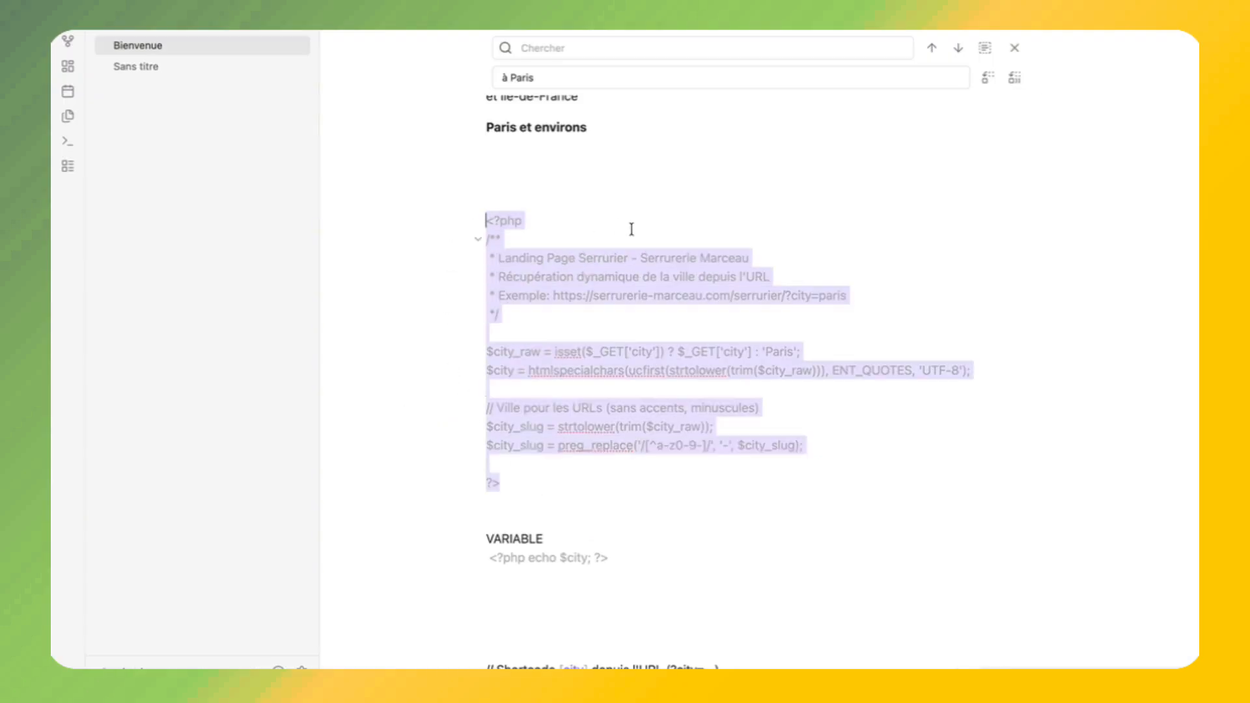
key(super+Tab)
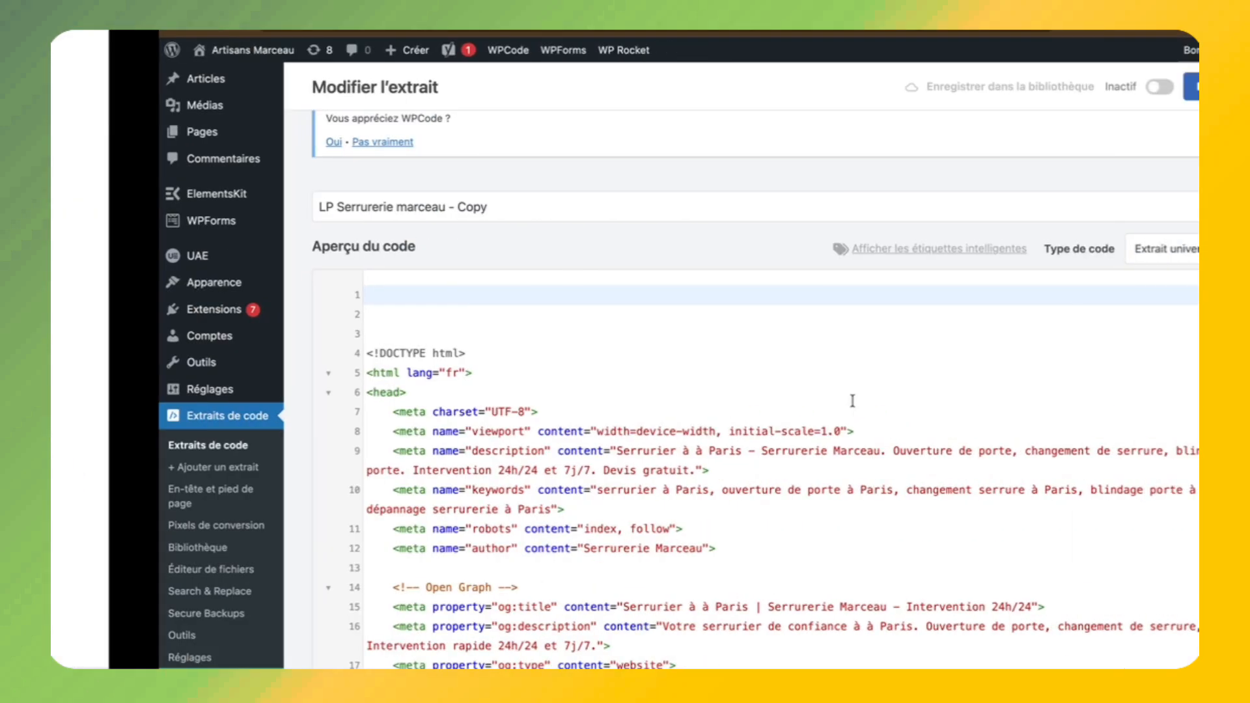
click(332, 315)
key(super+v)
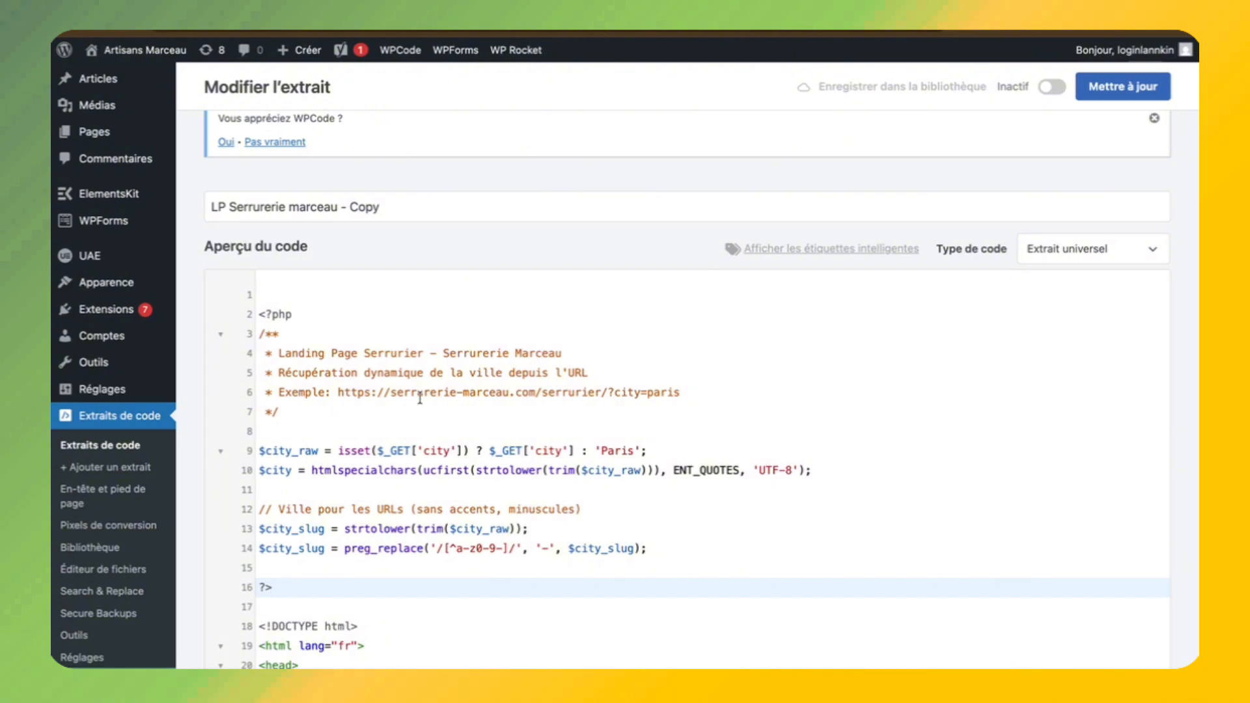
Locate "à Paris" in the snippet's meta tags, then copy the <?php echo $city; ?> variable from the notes app
scroll(542, 524, down, 5)
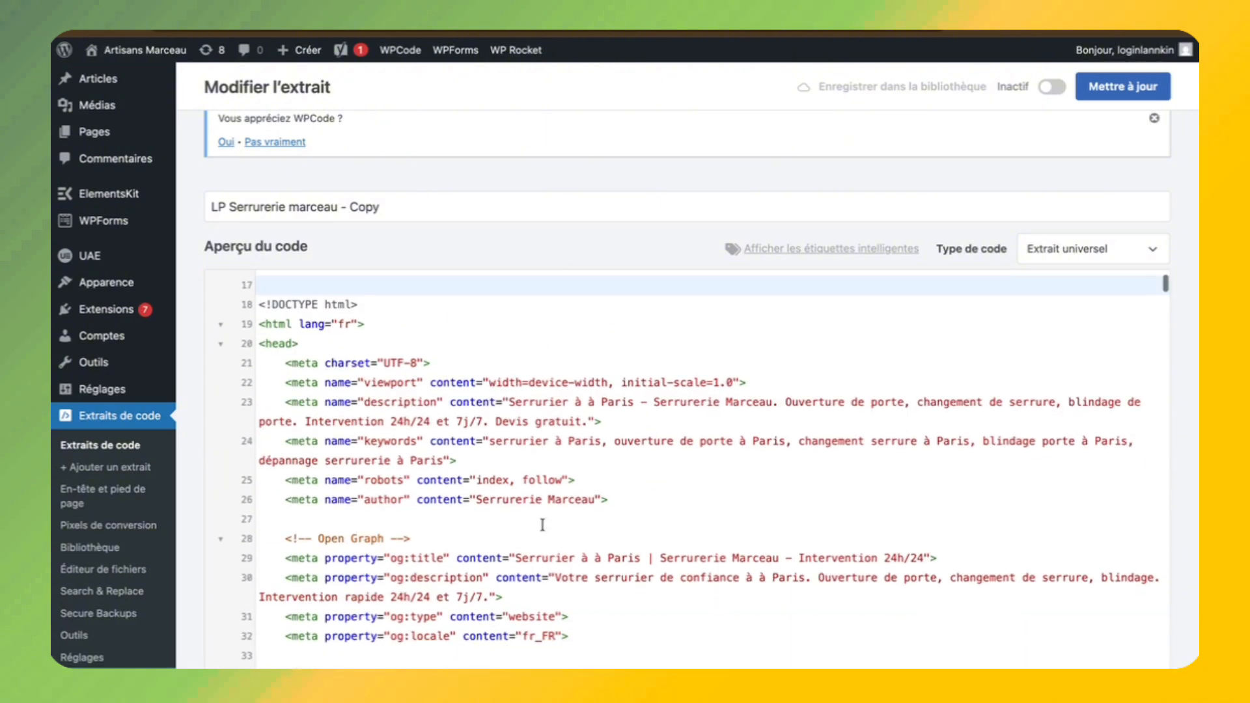
scroll(754, 492, down, 2)
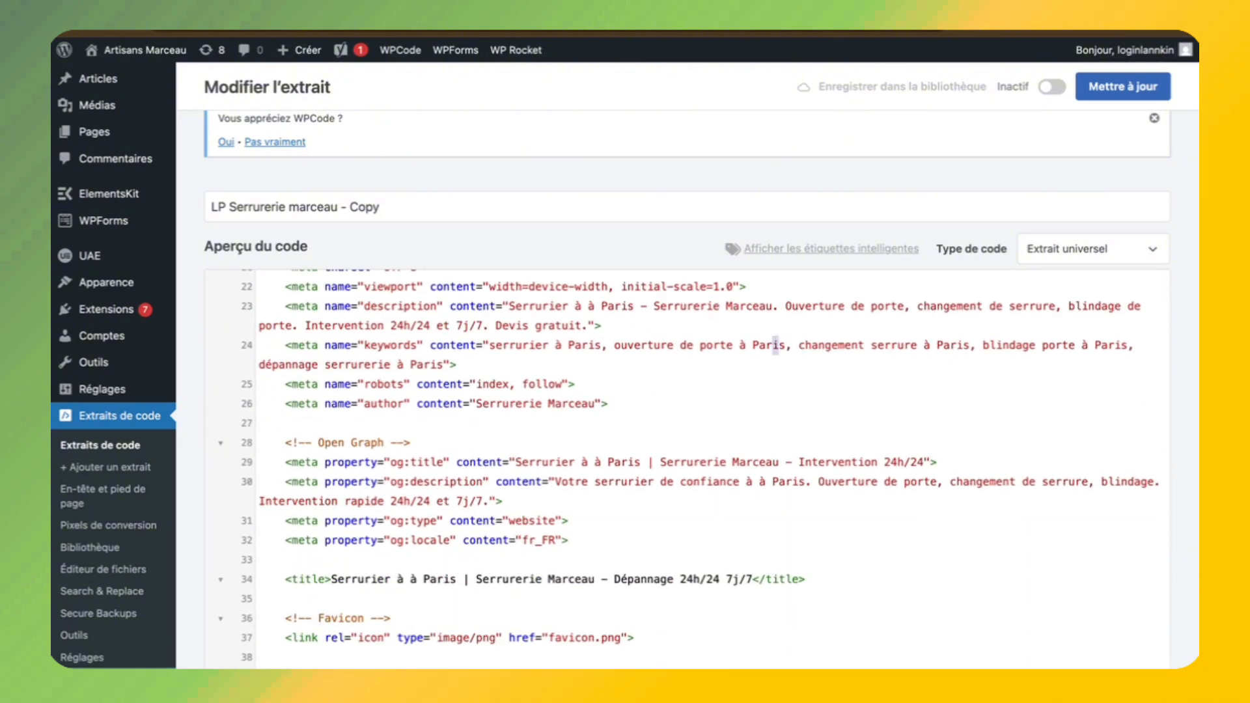
click(742, 345)
drag(735, 345, 785, 345)
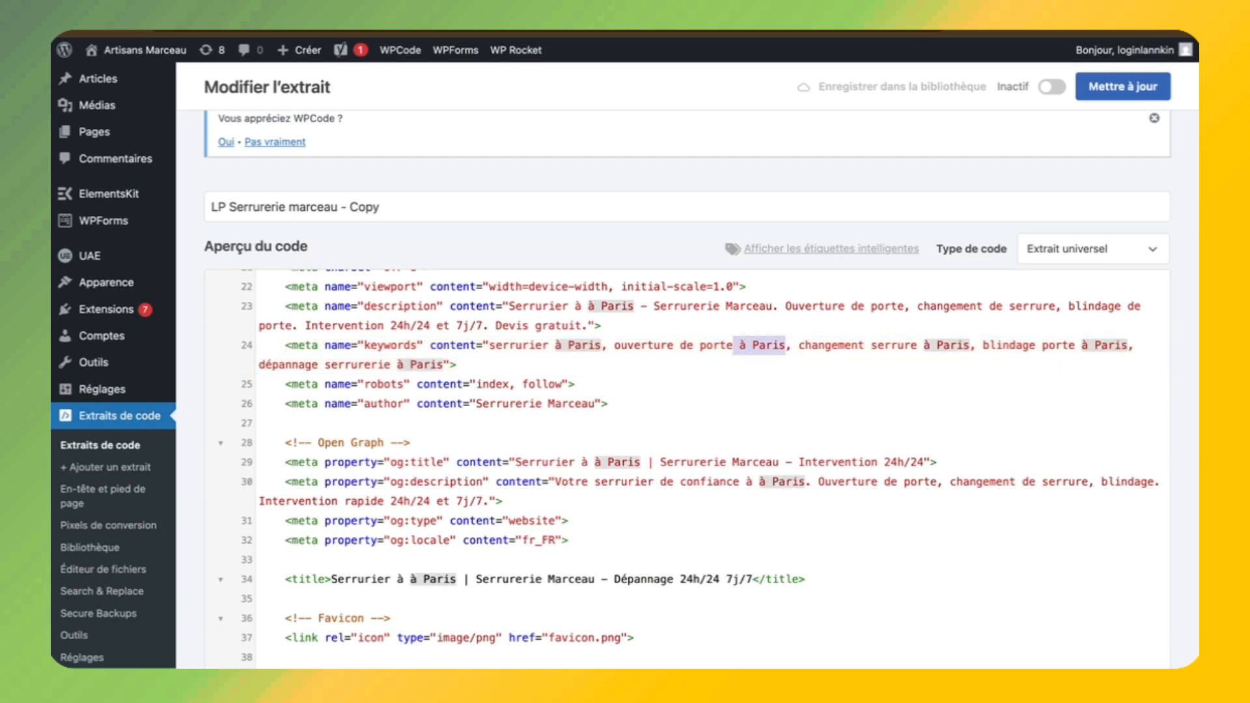
key(ctrl+Left)
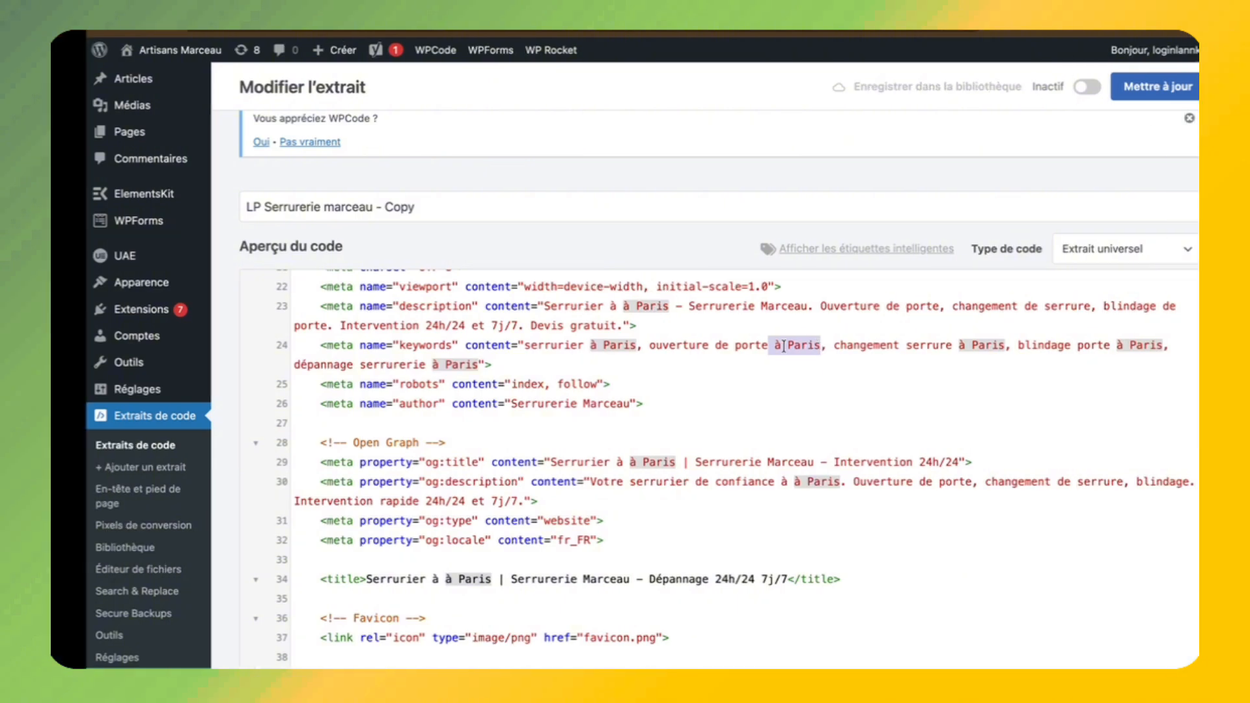
click(579, 546)
click(615, 558)
drag(615, 558, 462, 557)
key(super+c)
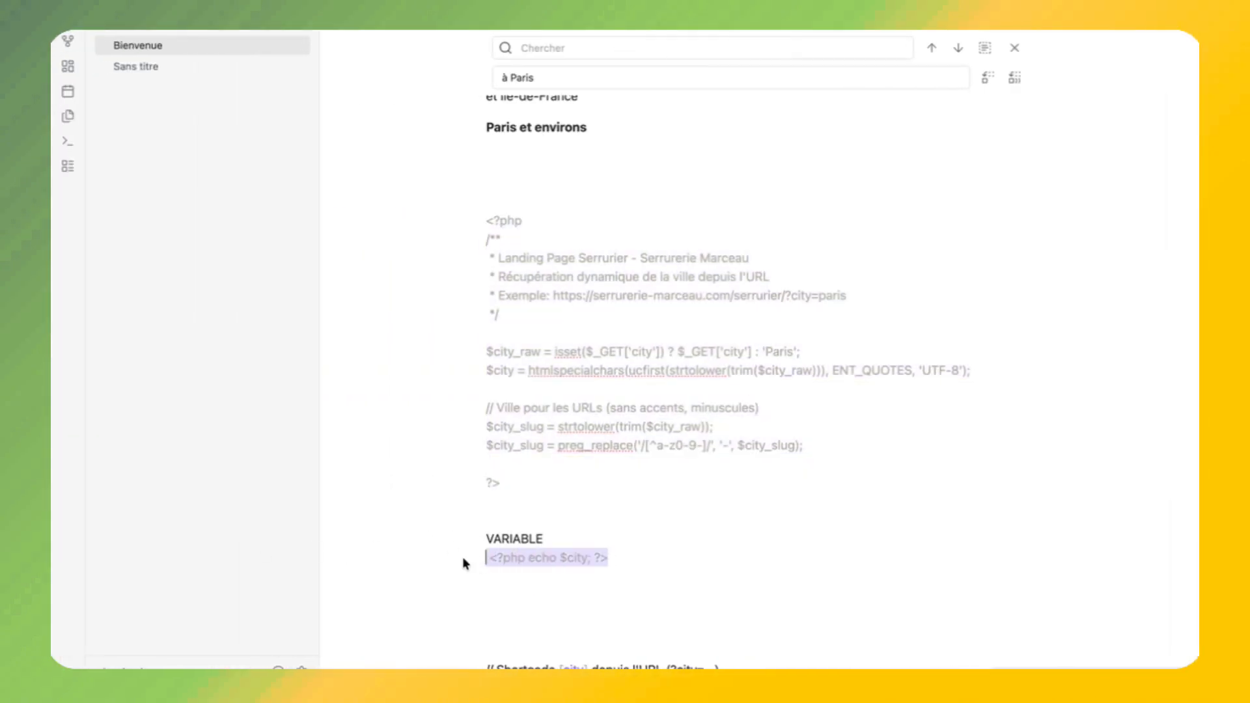
Replace the duplicated "à Paris" in the snippet's meta description with <?php echo $city; ?>, remove its extra leading space, and select the tag
key(ctrl+Right)
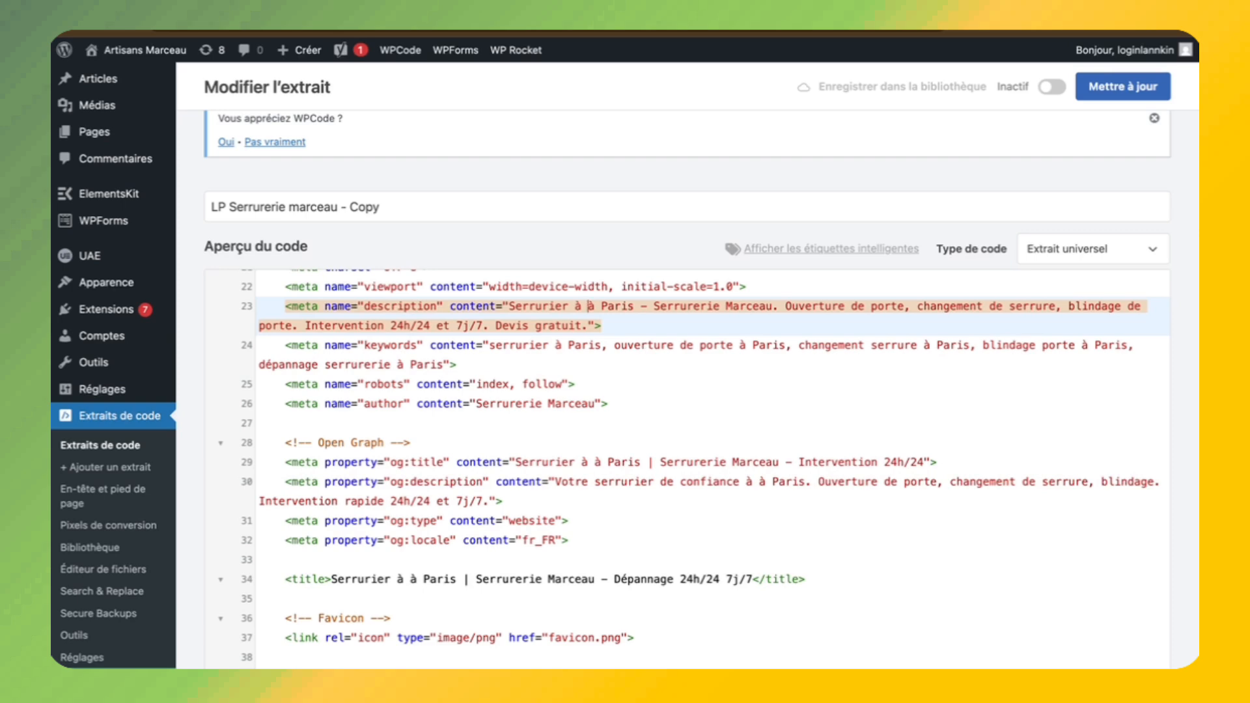
key(shift+alt+Right)
key(shift+alt+Right)
key(super+v)
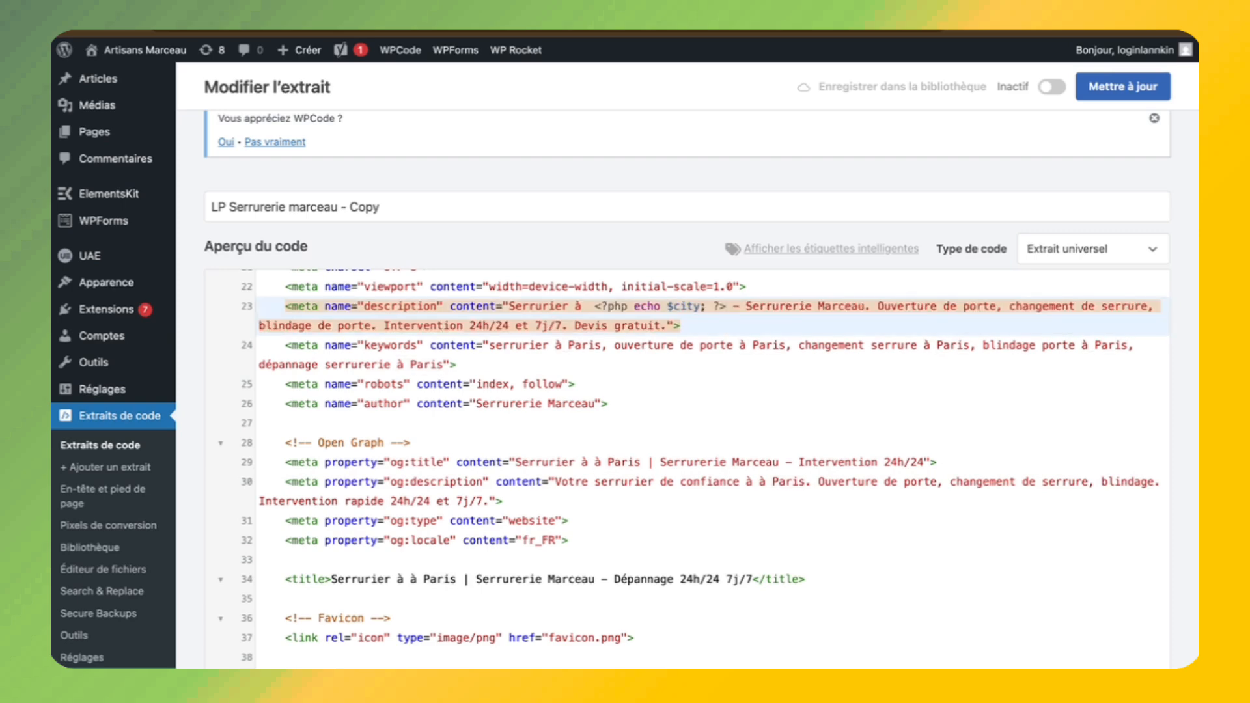
key(shift+Right)
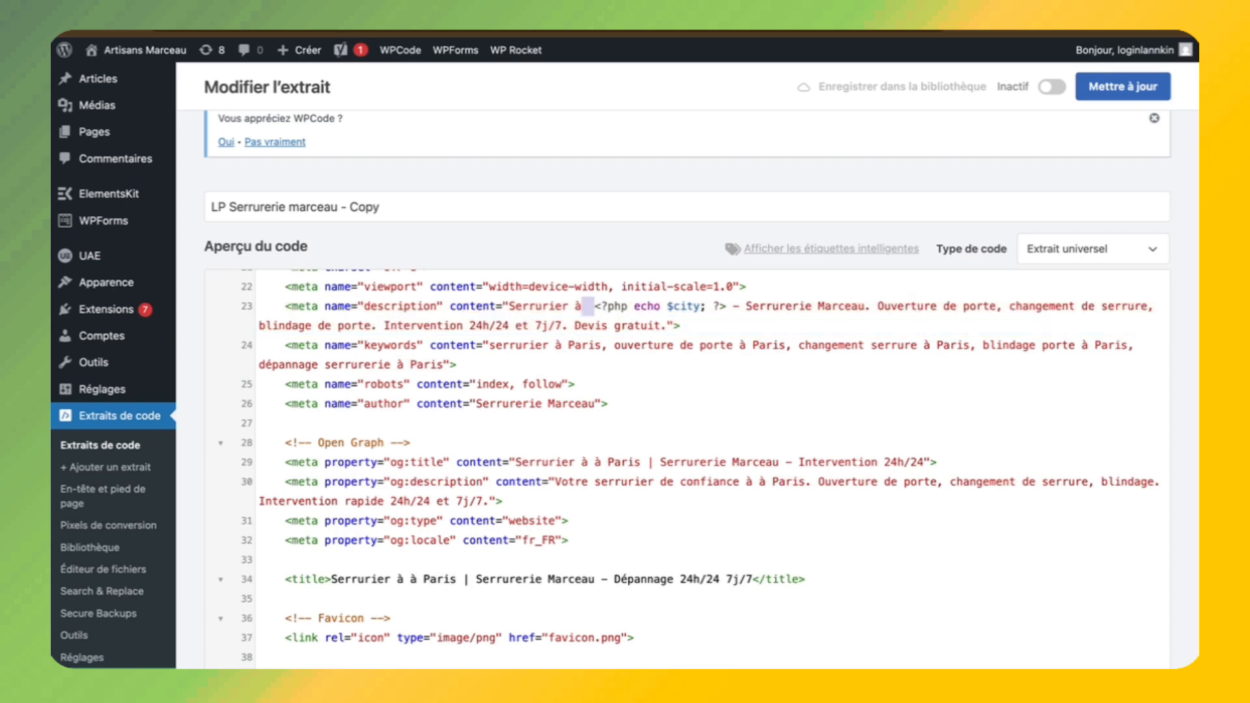
key(BackSpace)
key(shift+alt+Right)
key(shift+alt+Right)
key(shift+alt+Right)
key(shift+alt+Right)
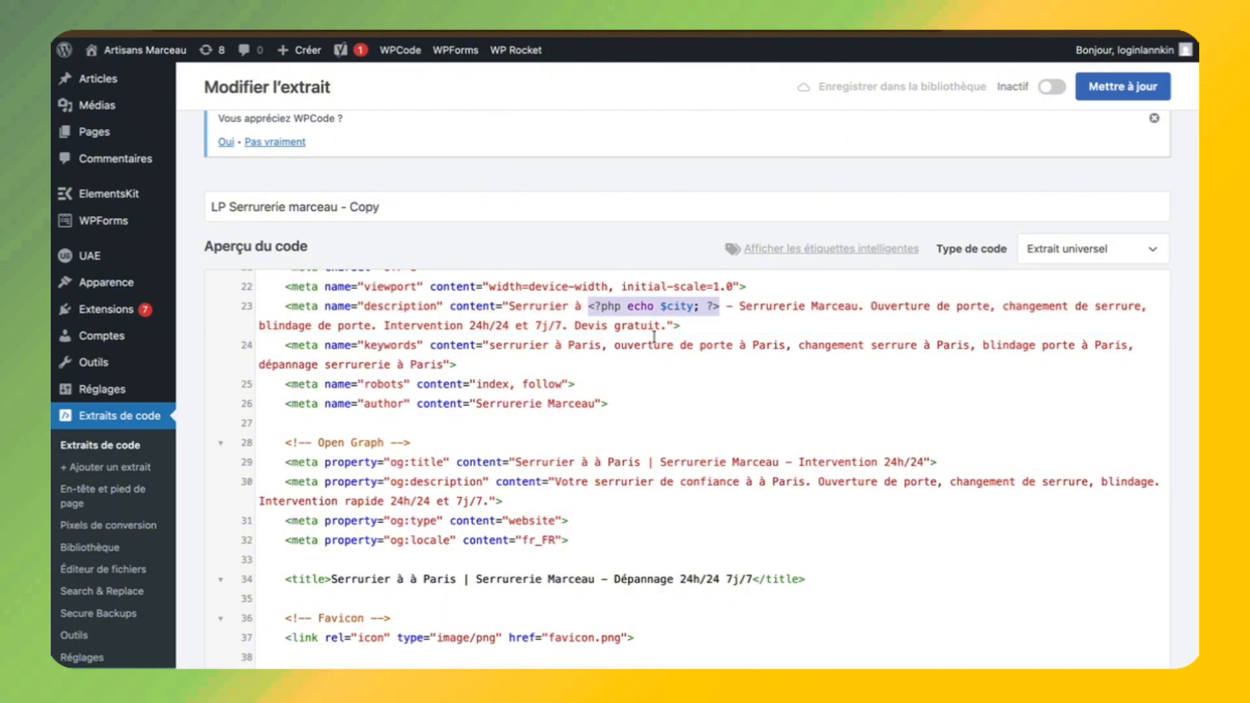
Copy the snippet's code and paste it into a new blank note in the notes app
scroll(655, 337, up, 1)
click(725, 423)
key(super+a)
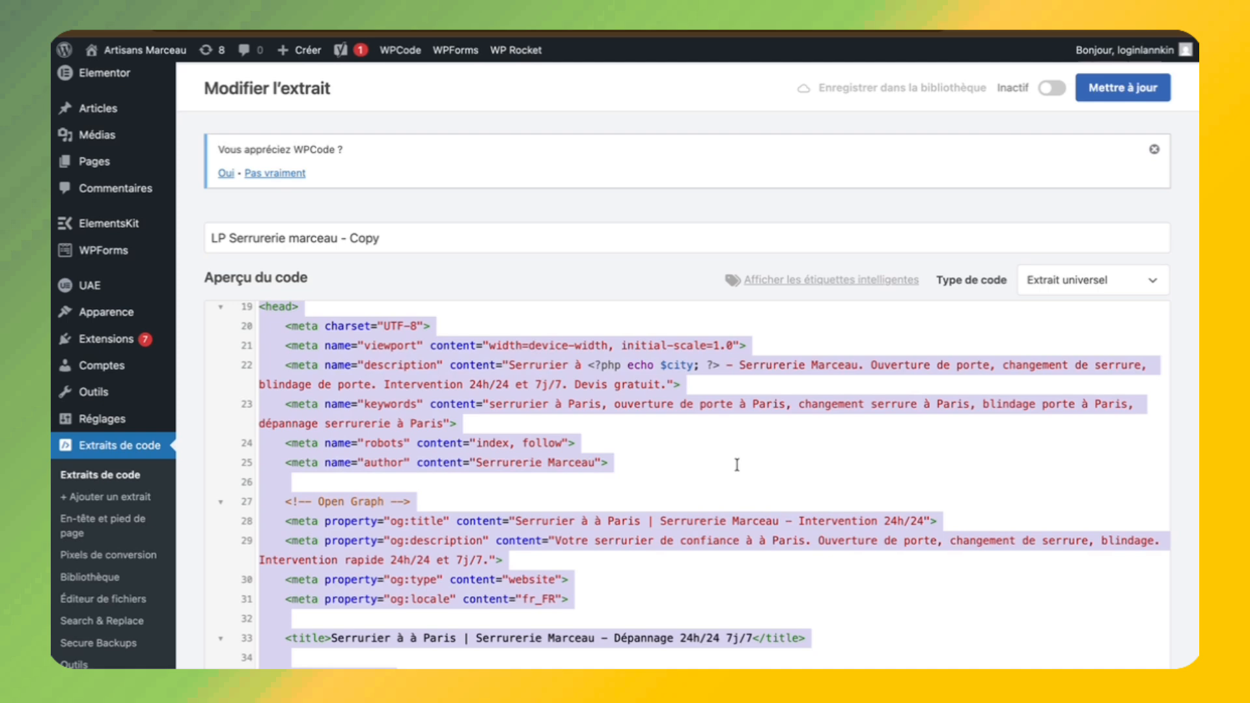
scroll(757, 560, down, 15)
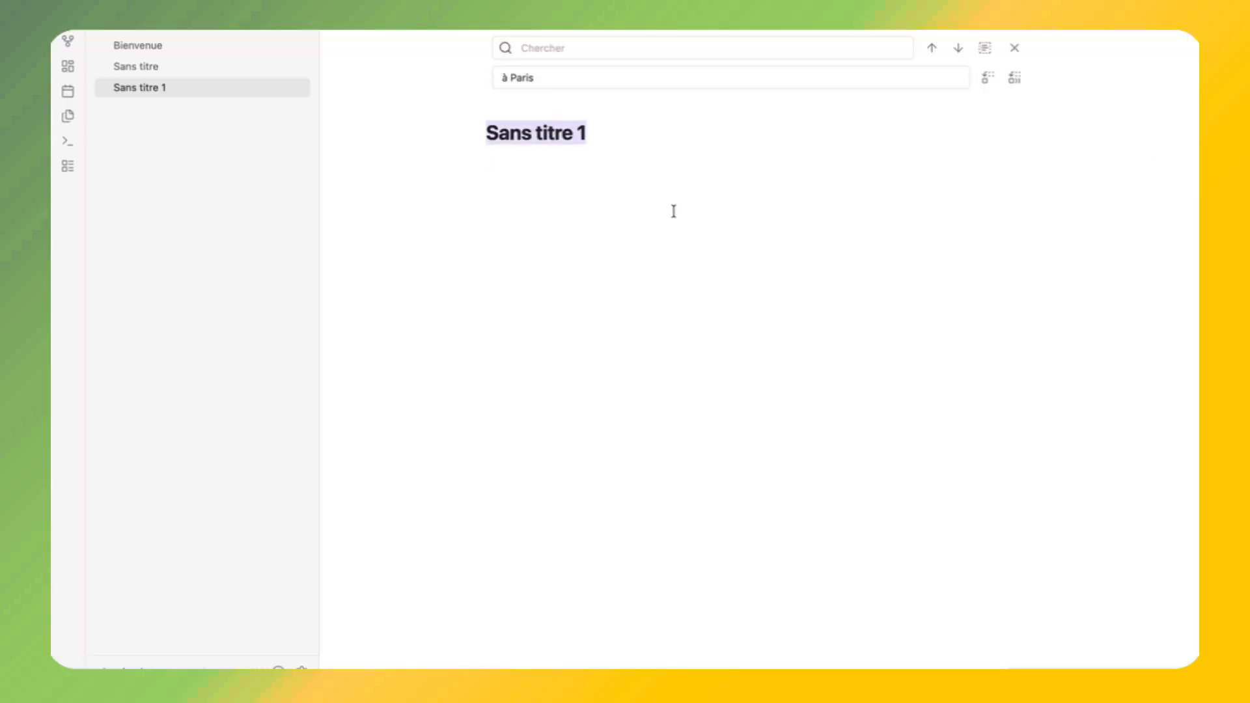
click(674, 211)
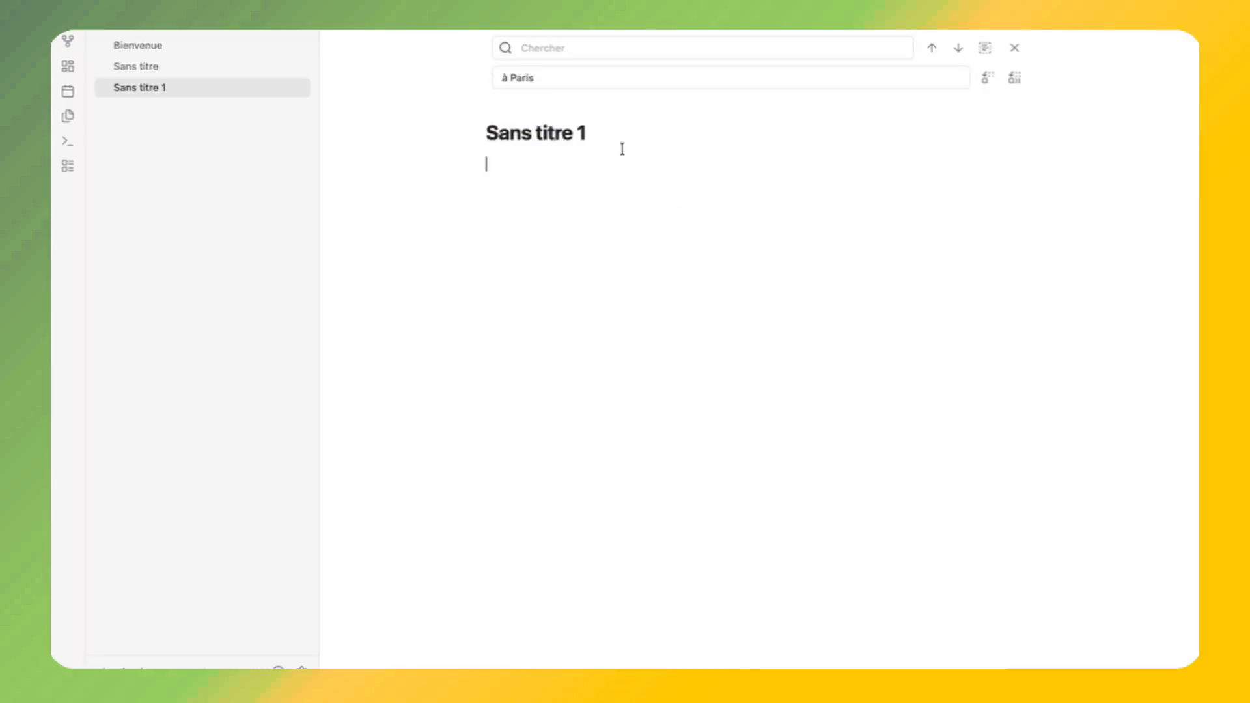
click(1016, 47)
key(ctrl+v)
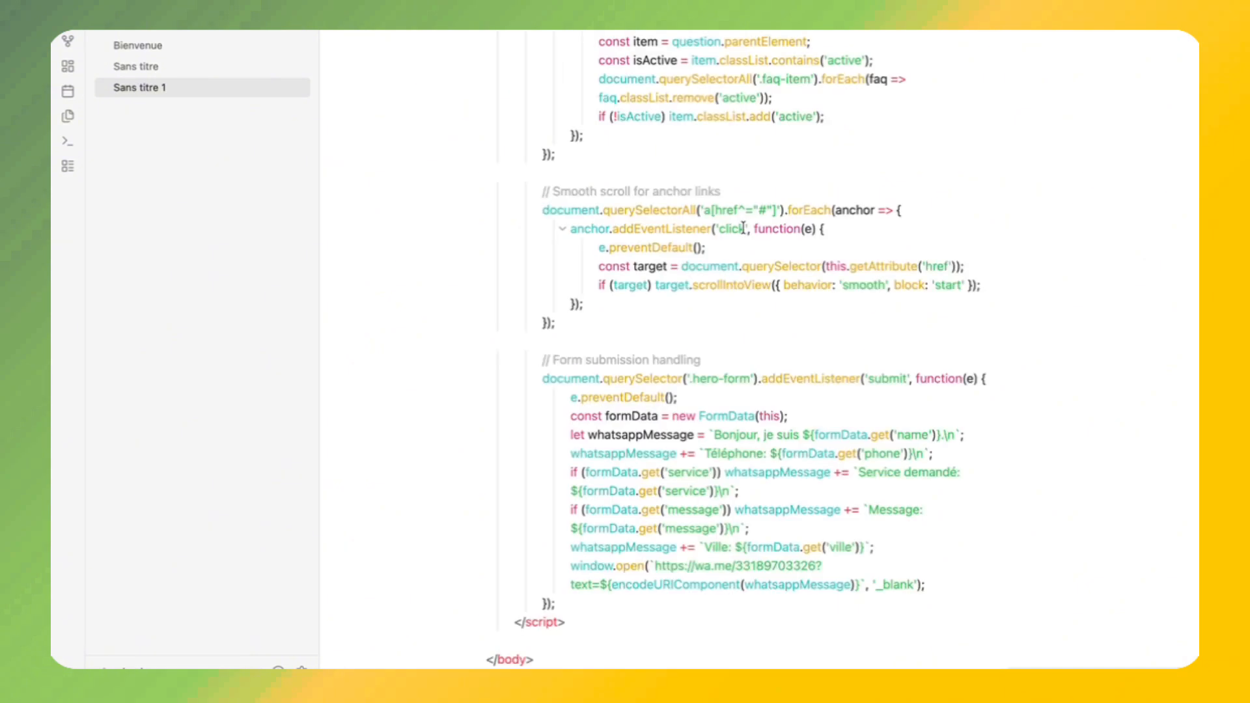
Replace every "à à" in the new note with "à" using find and replace
scroll(753, 179, up, 10)
scroll(752, 179, up, 15)
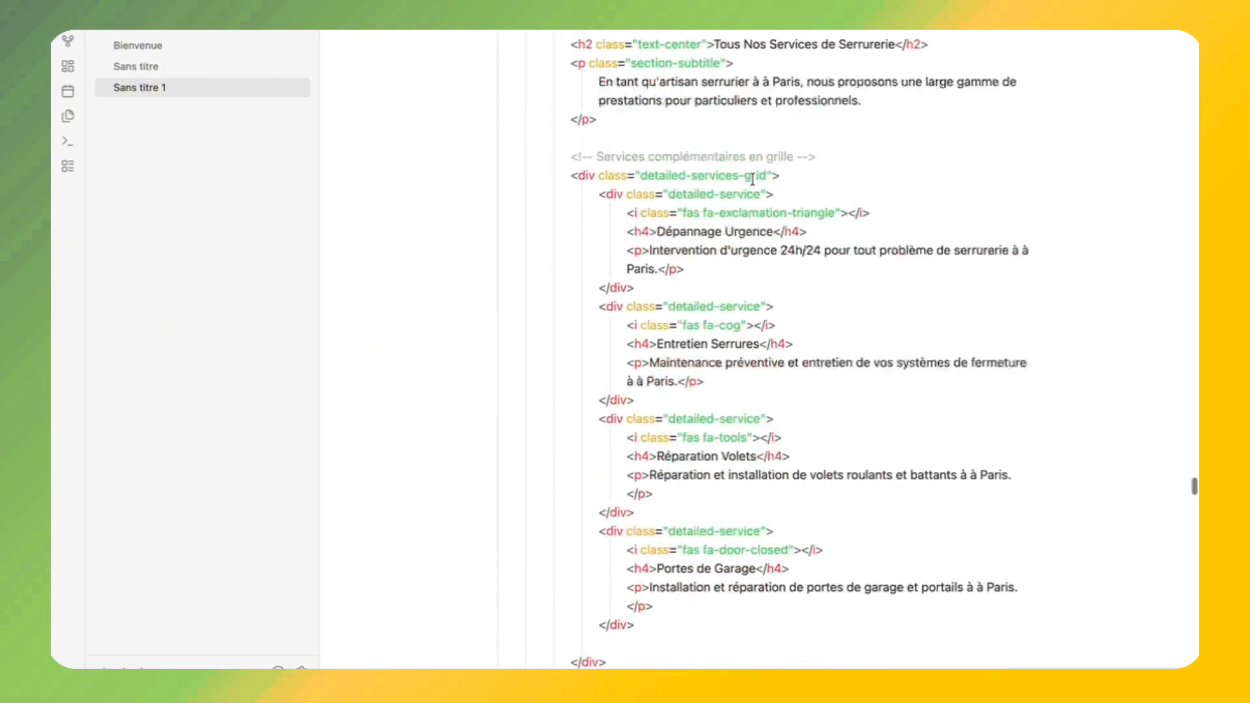
click(809, 308)
click(1159, 12)
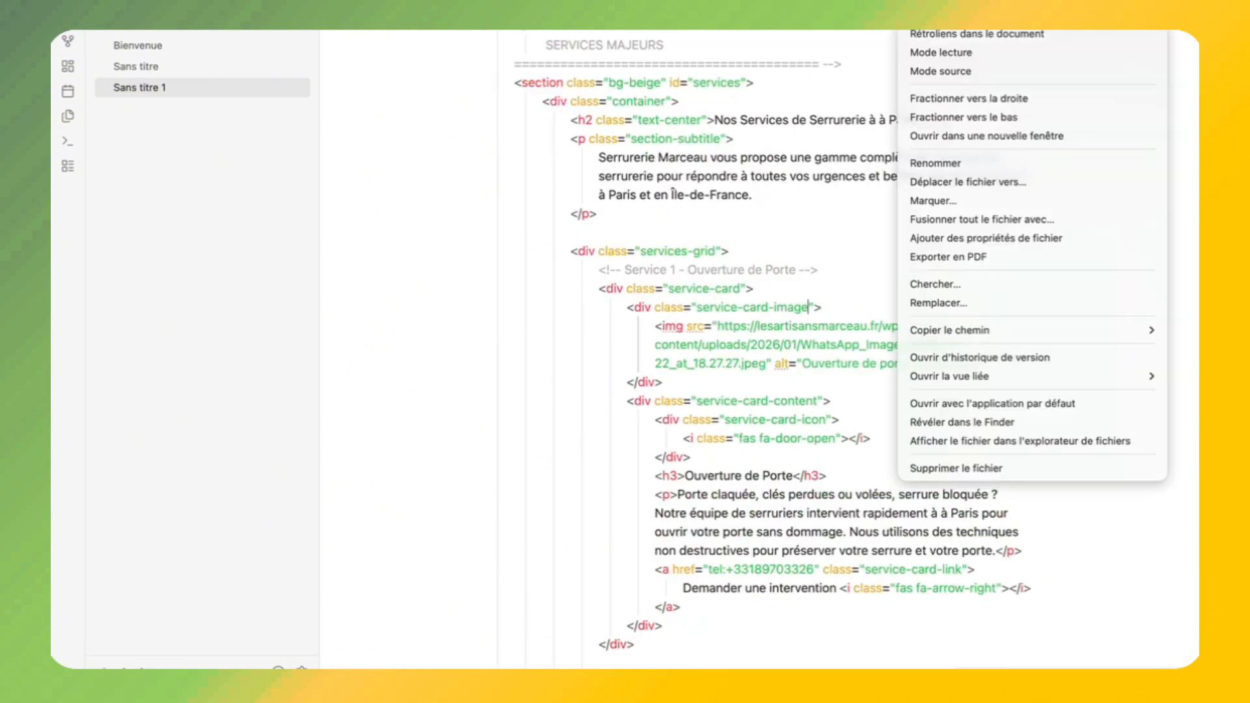
click(951, 305)
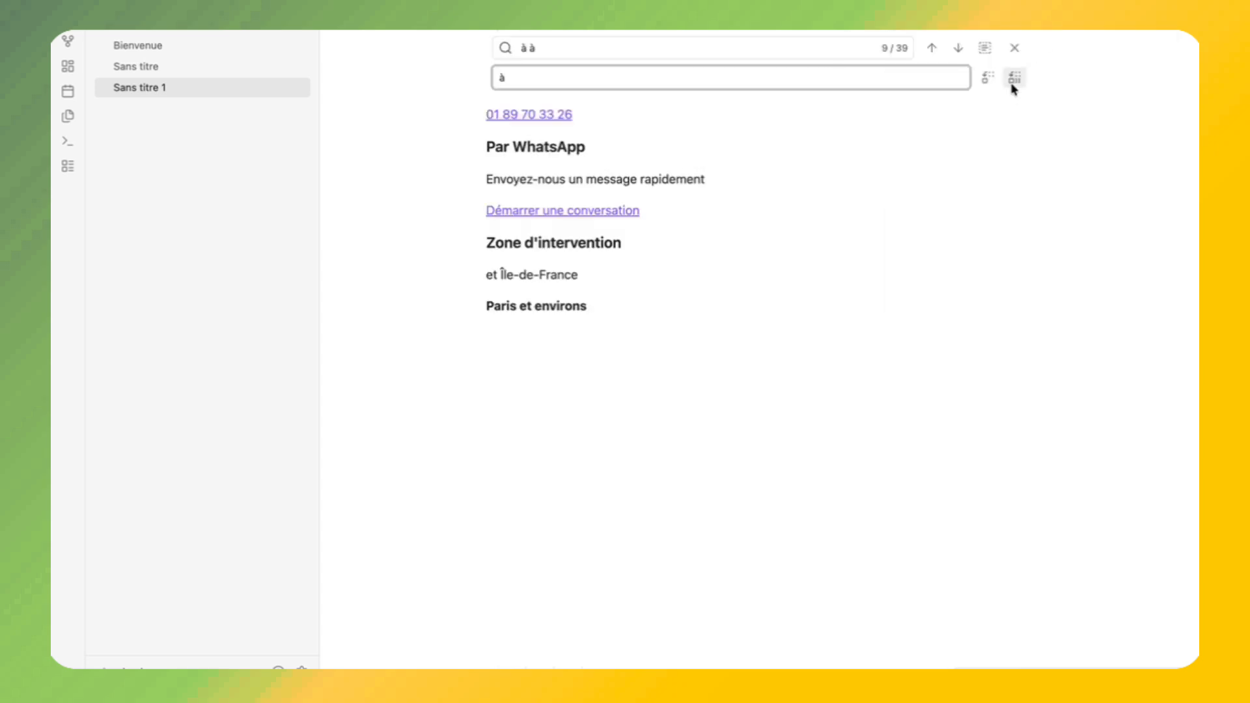
Clear the note's previous search and replacement text and set the search term to "Paris"
scroll(765, 234, up, 20)
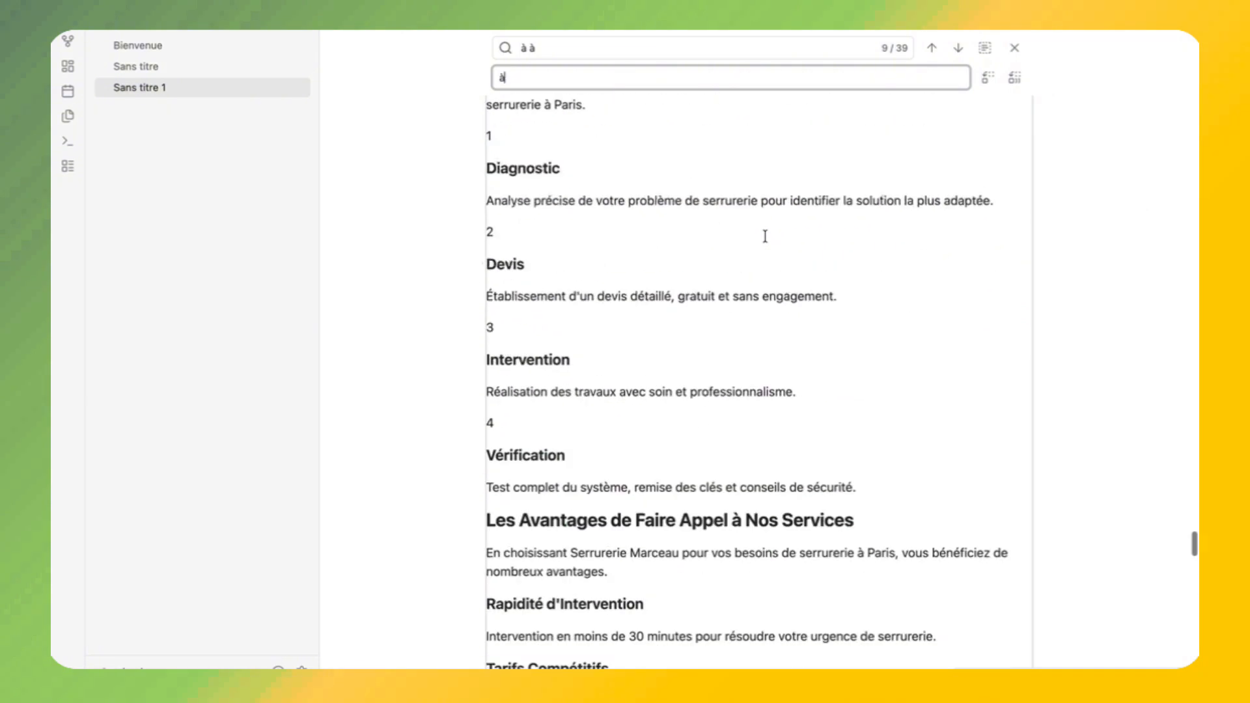
click(564, 53)
key(BackSpace)
key(BackSpace)
key(BackSpace)
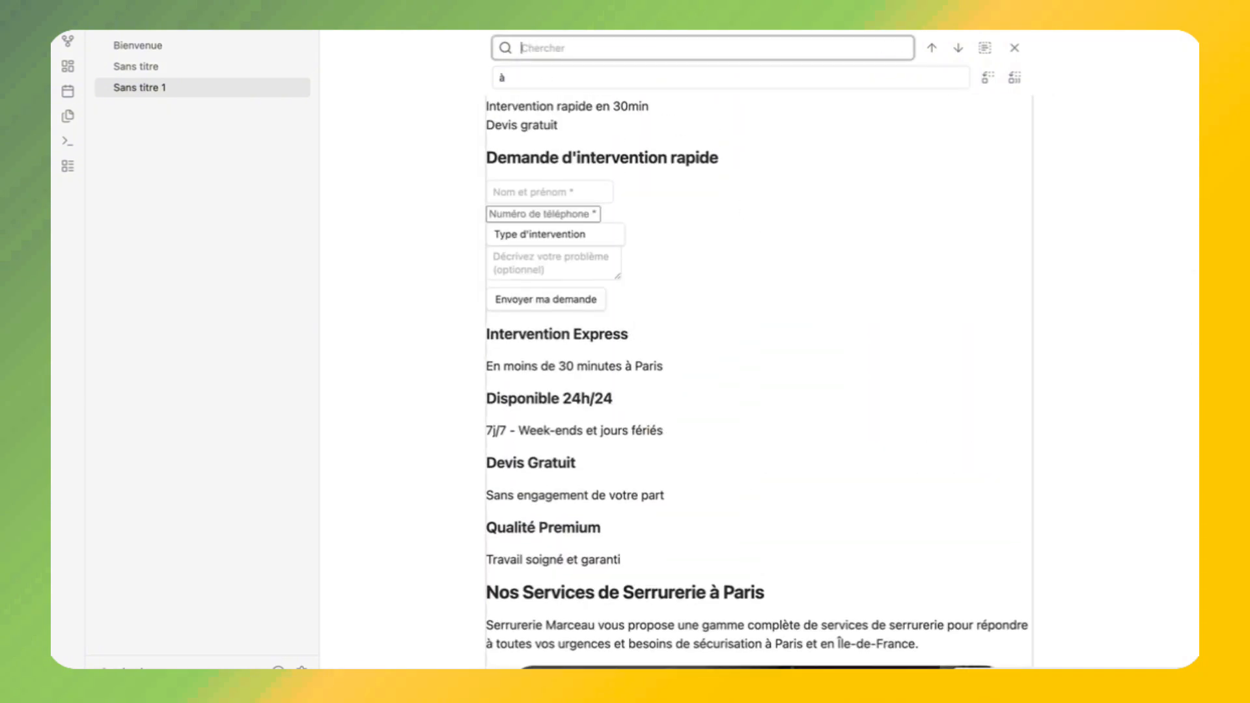
text(à Paris)
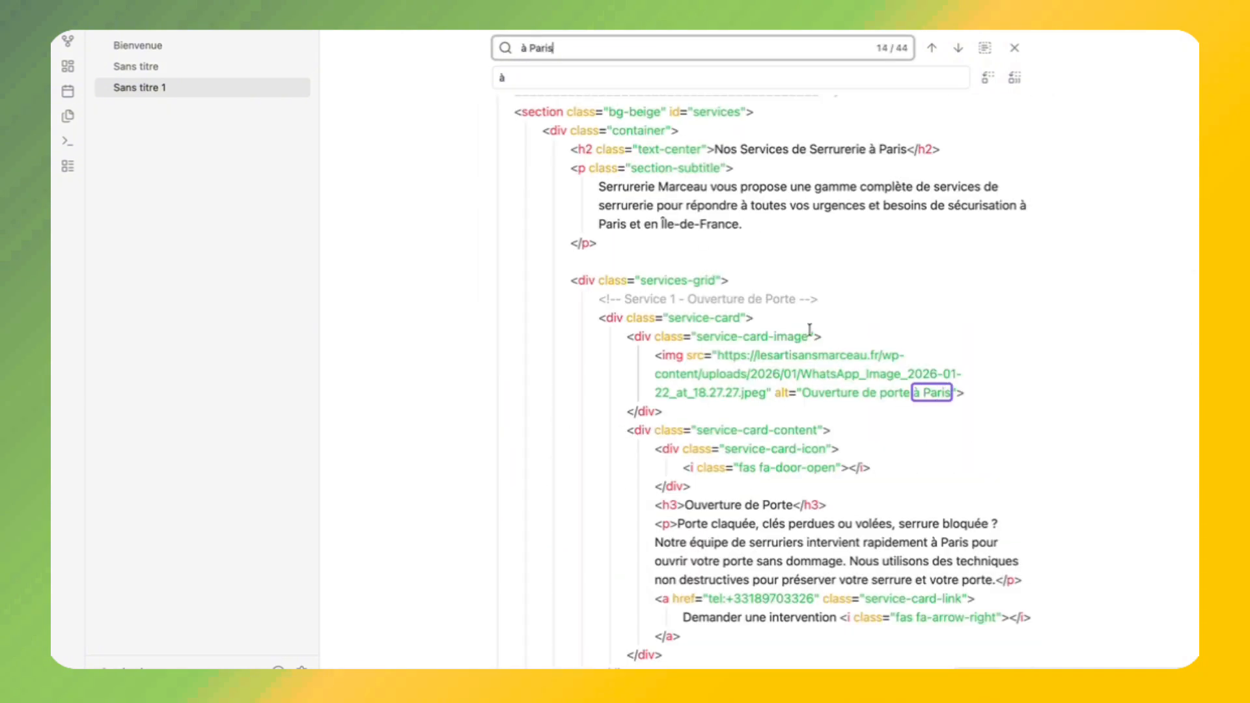
click(569, 81)
text(Paris)
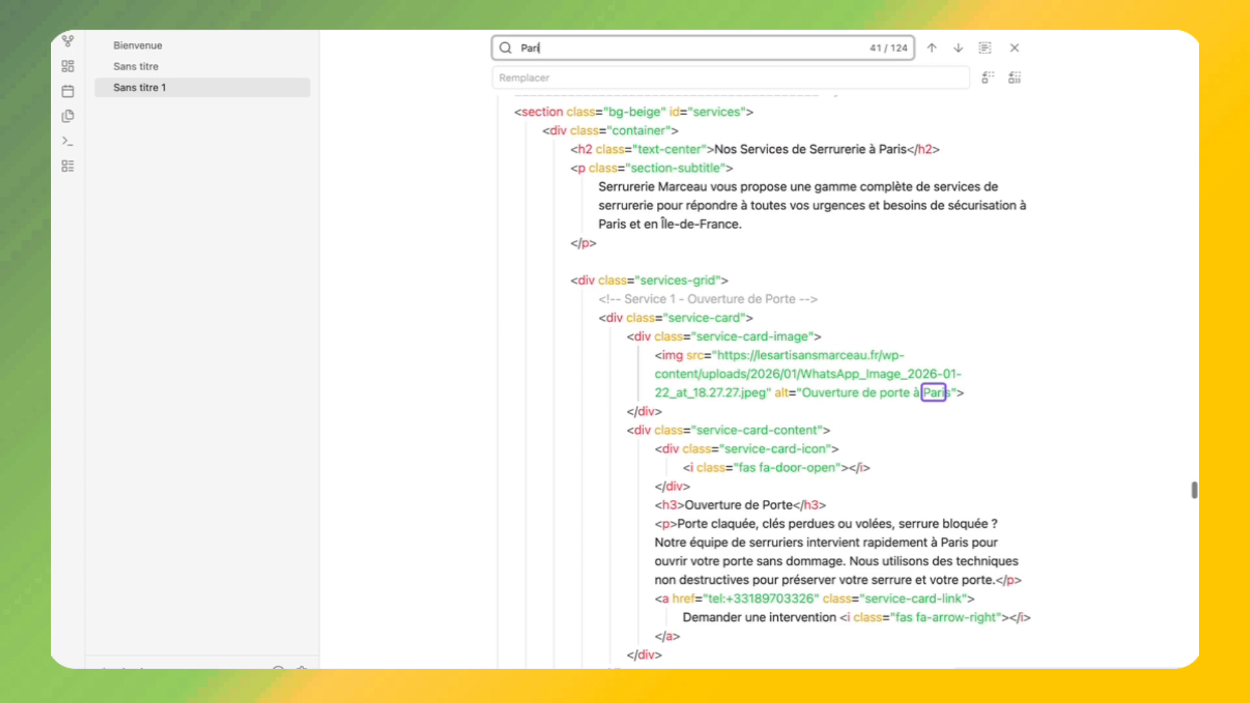
key(super+a)
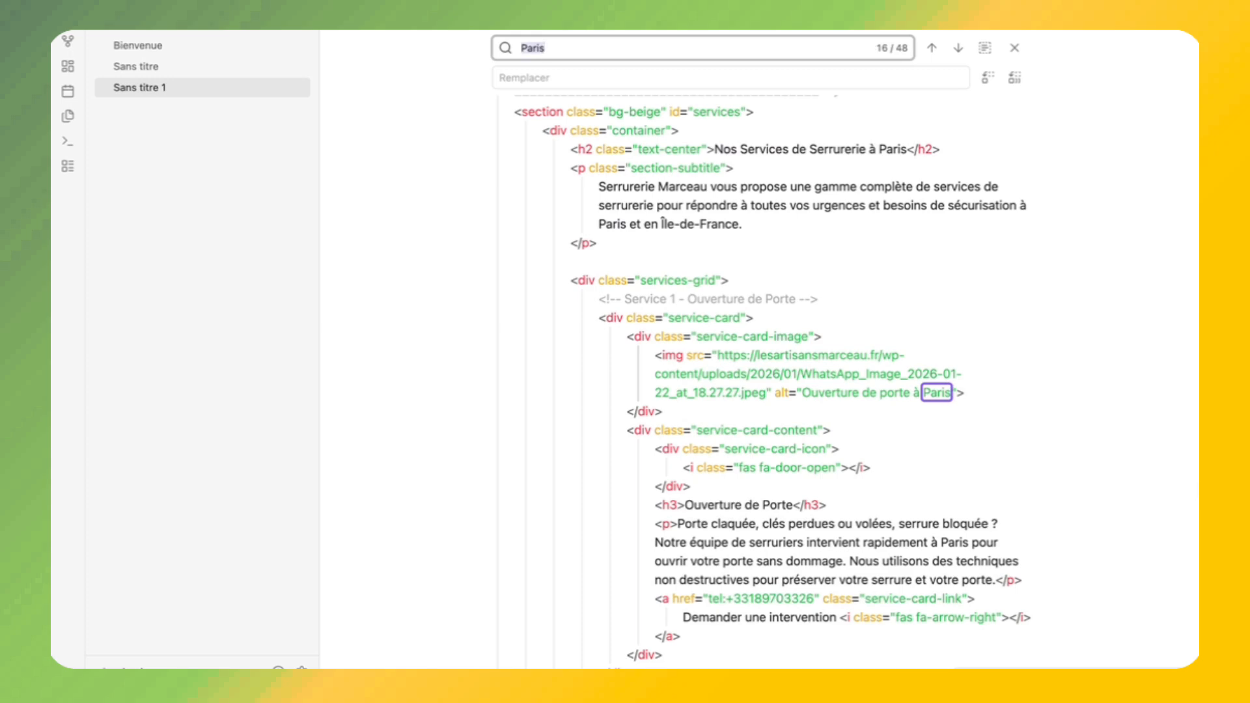
Copy <?php echo $city; ?> from the snippet's meta description and replace all matches of "Paris" in the note with it
click(573, 78)
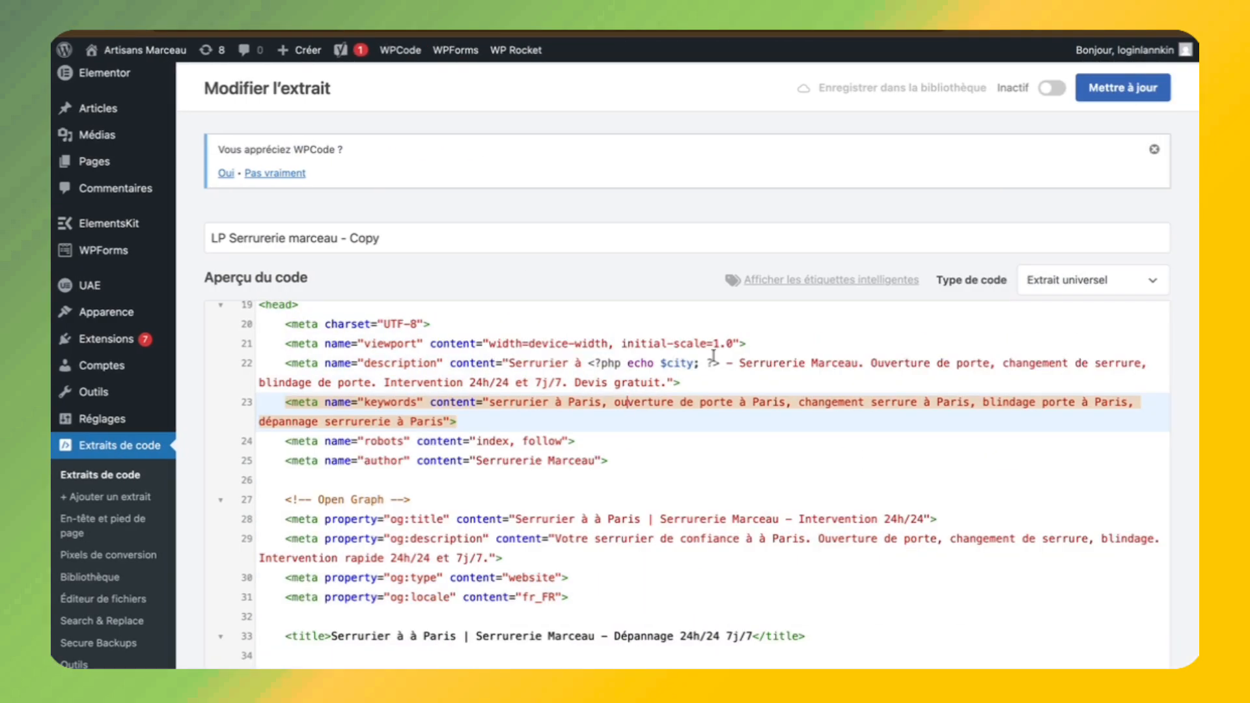
click(712, 362)
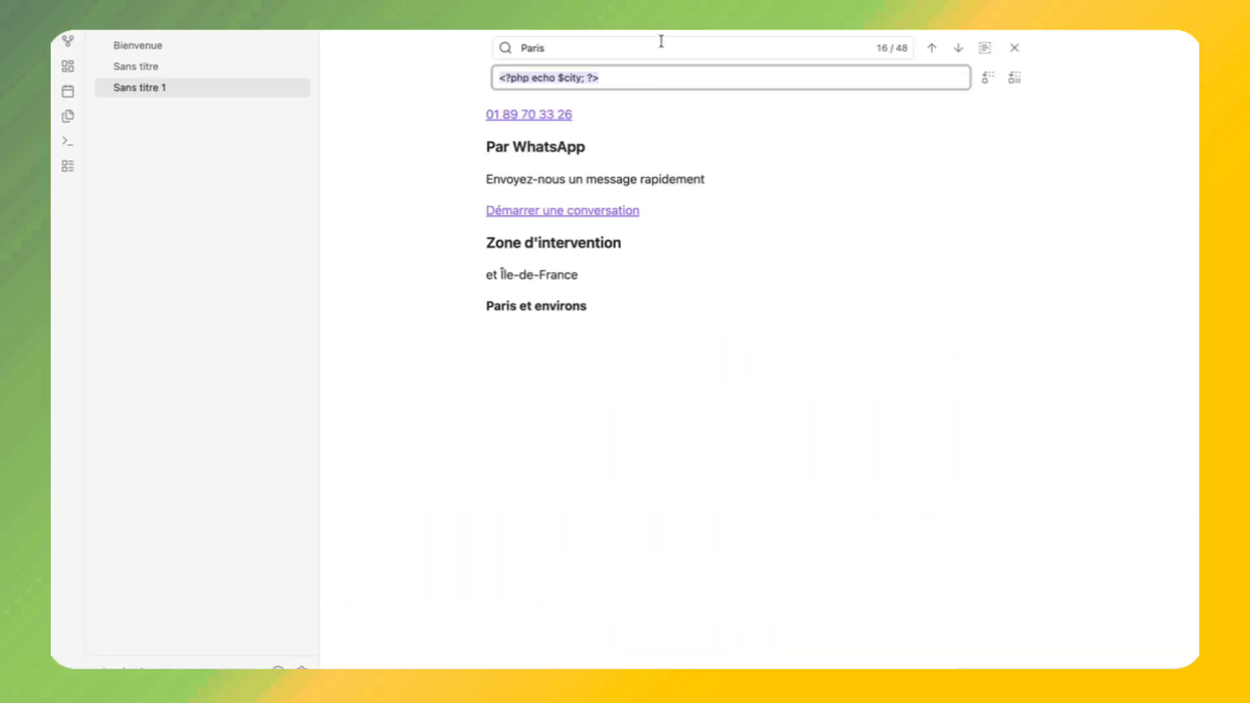
click(658, 41)
click(647, 76)
click(1014, 77)
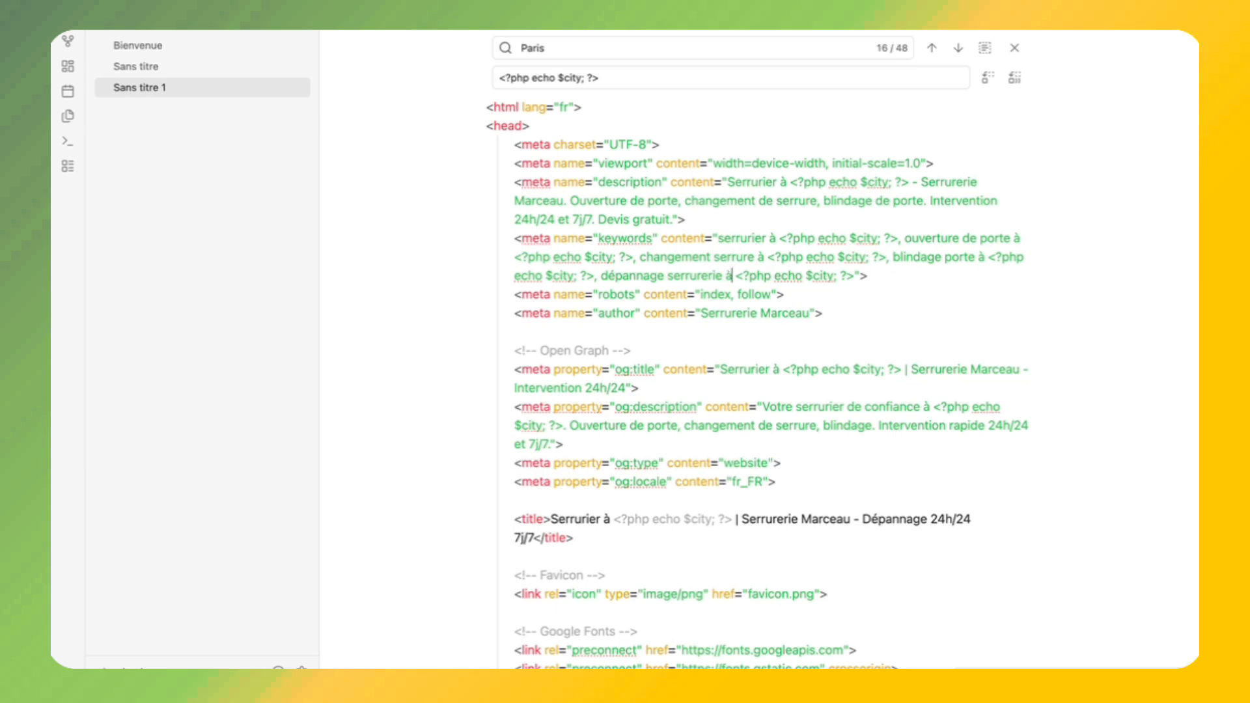
Check the replaced city tags through the note's code, then select and copy the entire note
scroll(825, 340, down, 15)
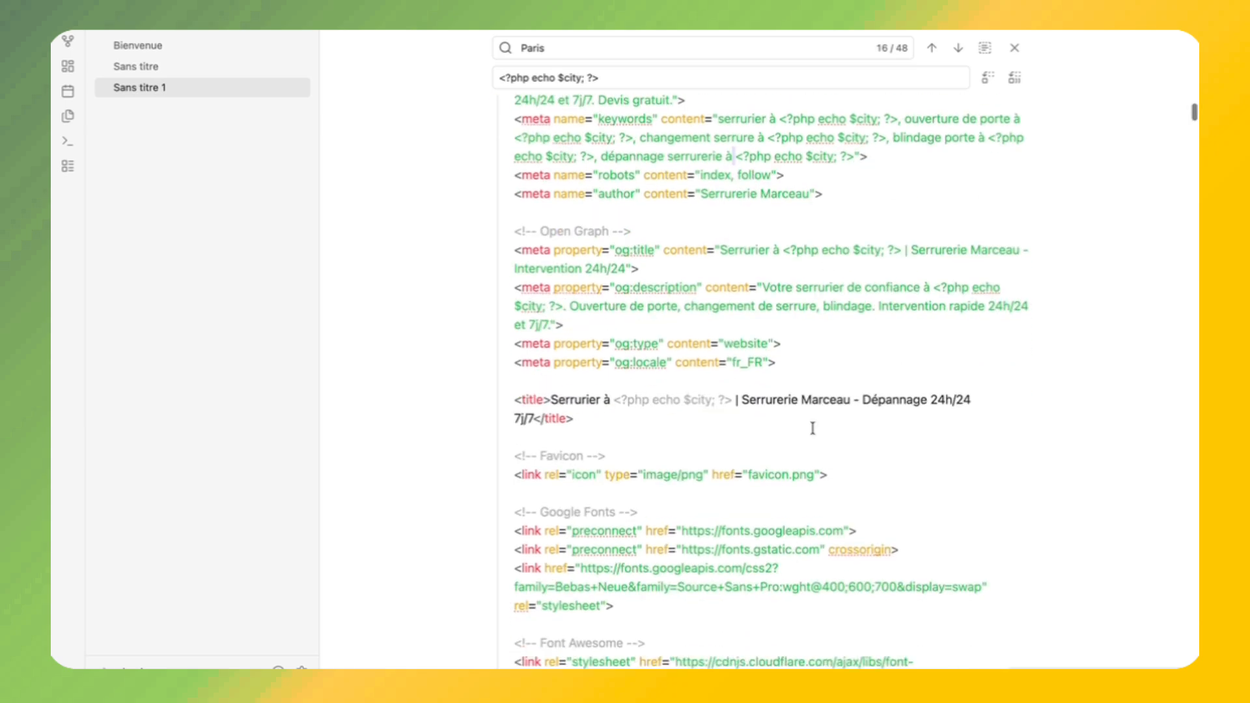
scroll(813, 427, up, 8)
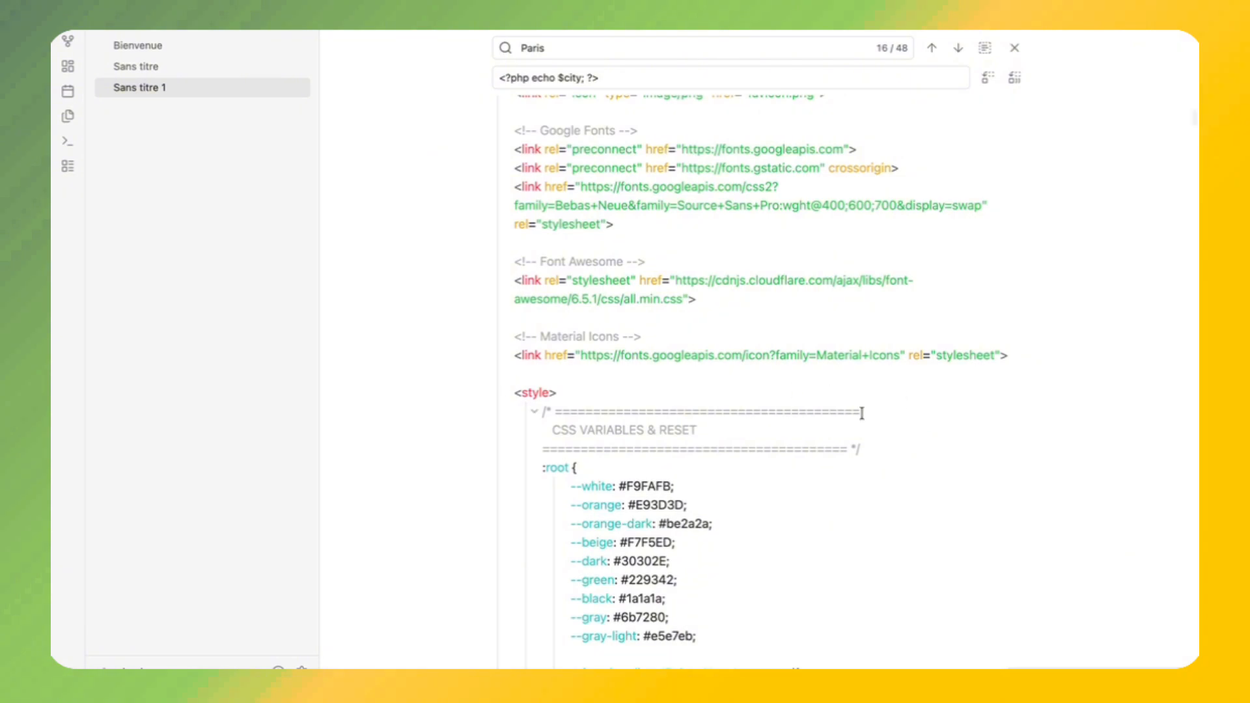
scroll(770, 336, up, 5)
scroll(769, 335, down, 20)
scroll(770, 335, down, 20)
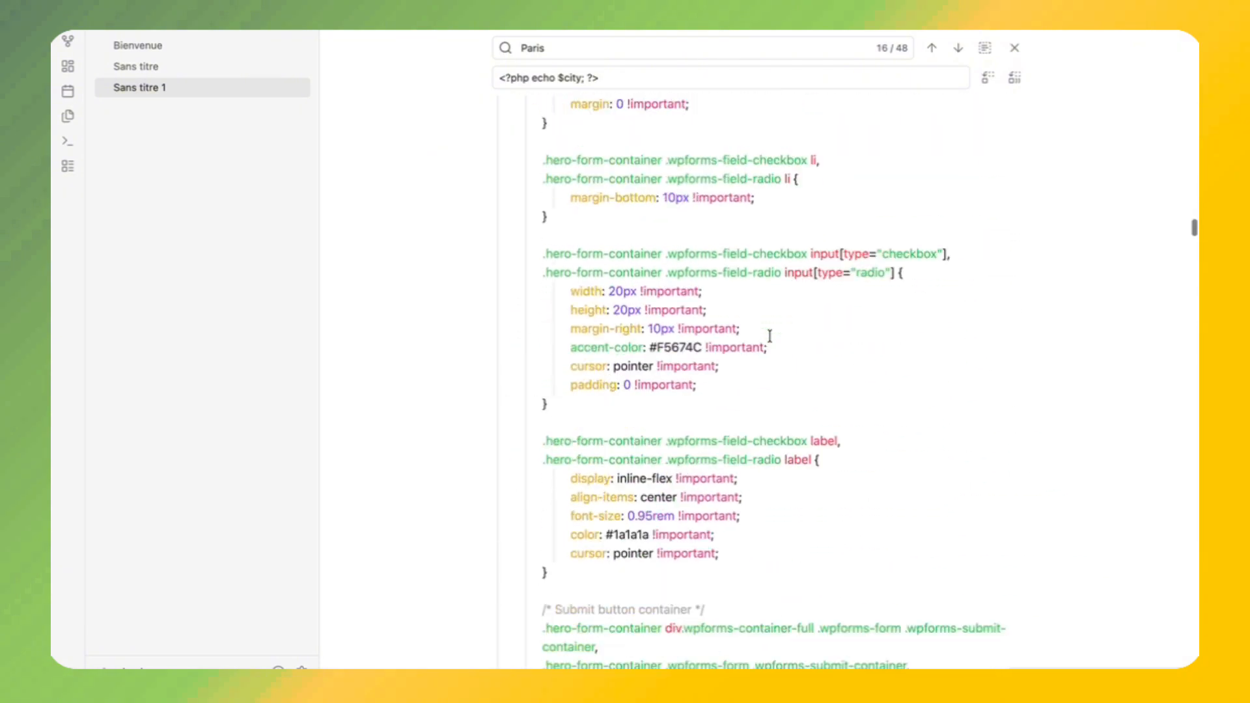
key(ctrl+a)
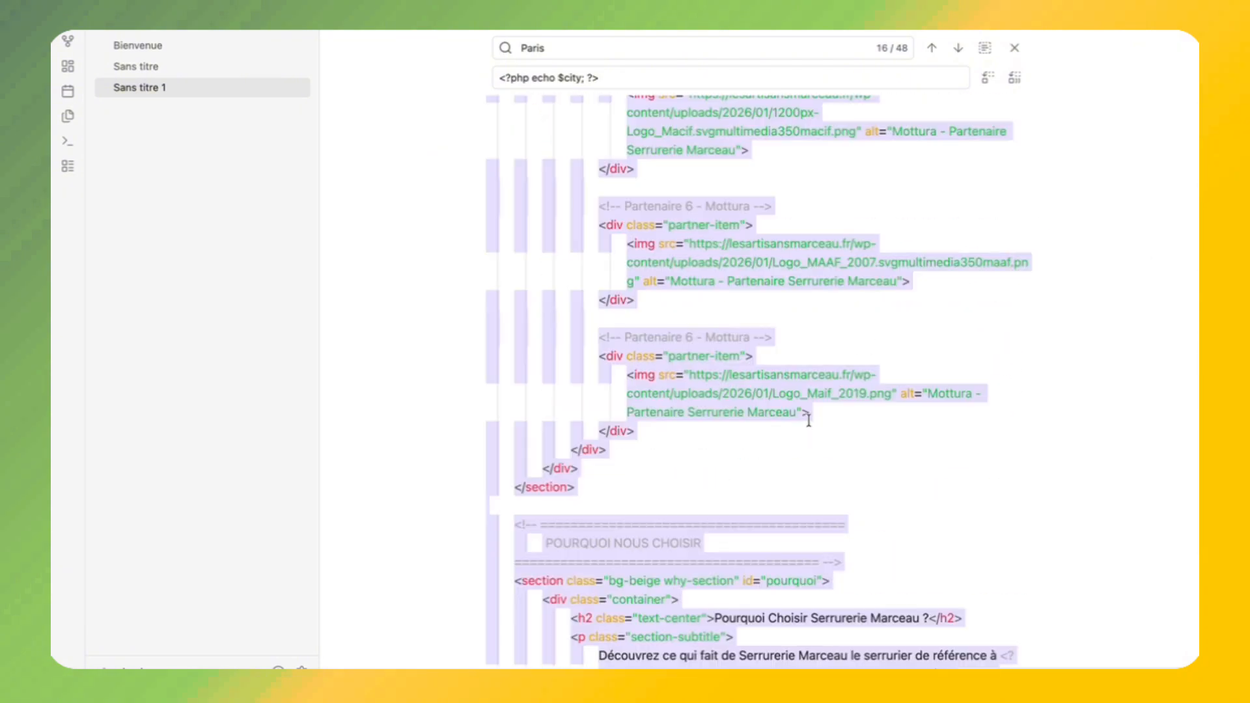
In the browser's WPCode snippet editor, delete all the page's HTML code below the PHP block, from <!DOCTYPE html> through </html>
key(super+Tab)
click(345, 409)
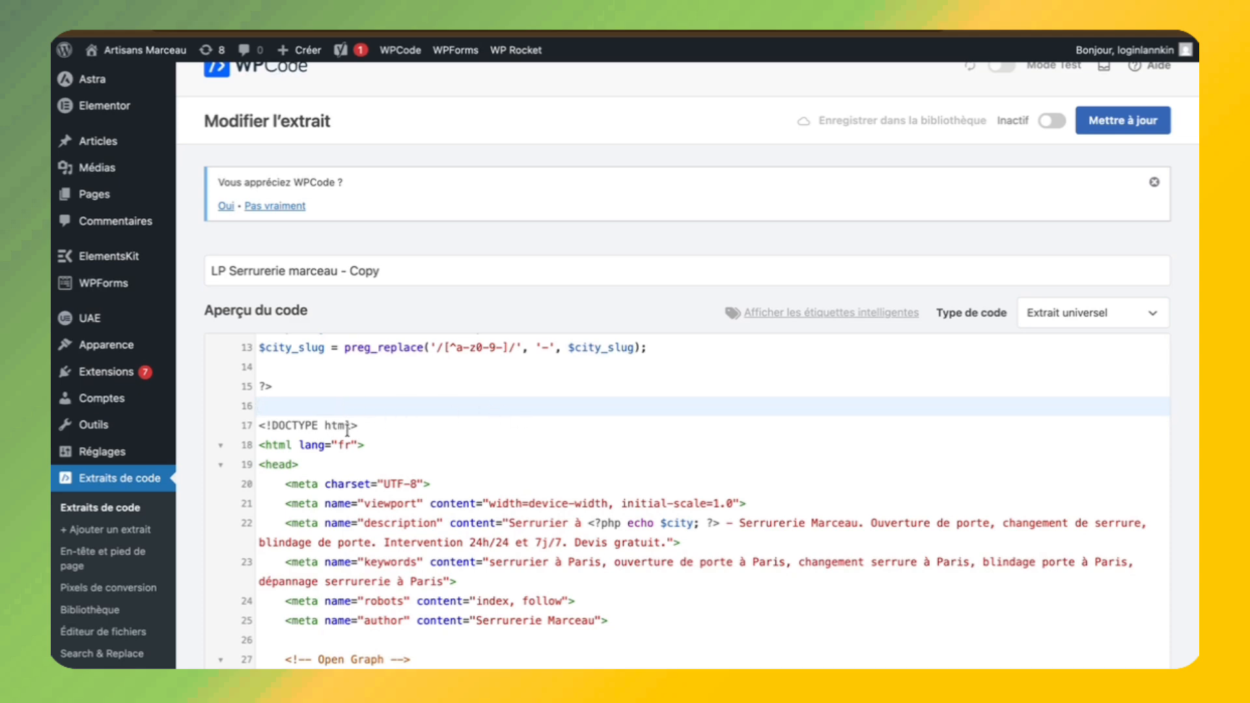
scroll(496, 498, down, 20)
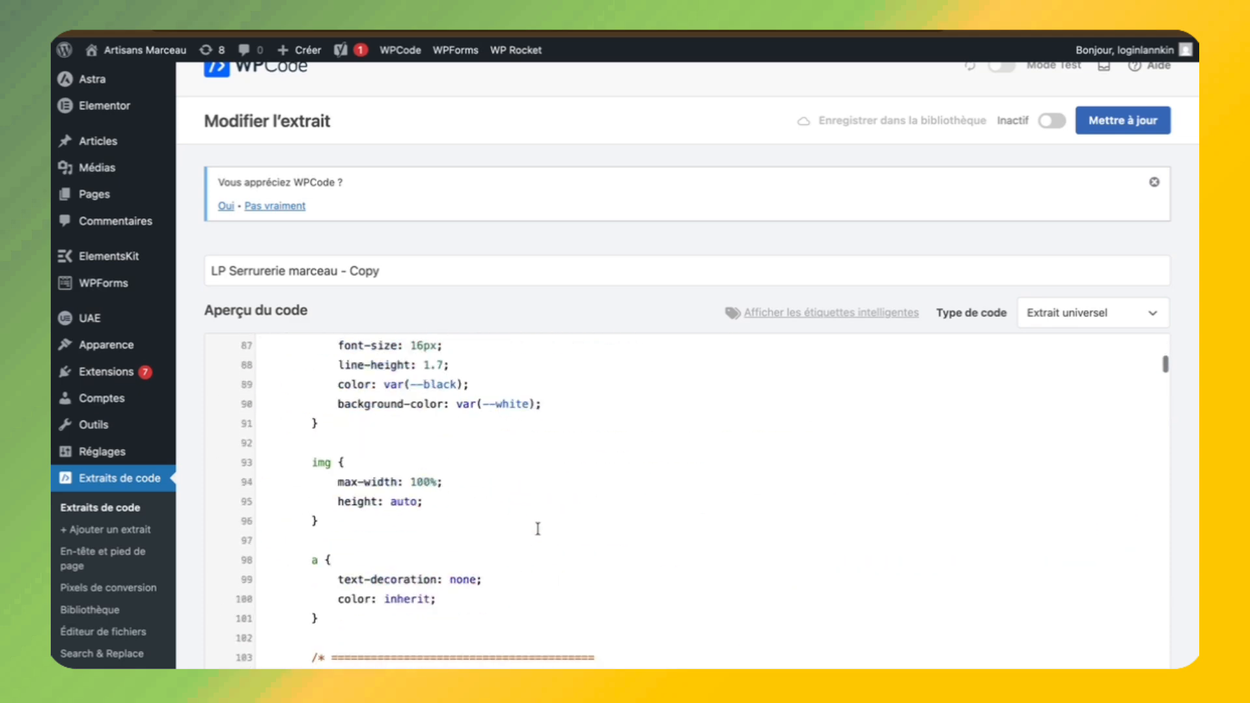
scroll(538, 529, down, 20)
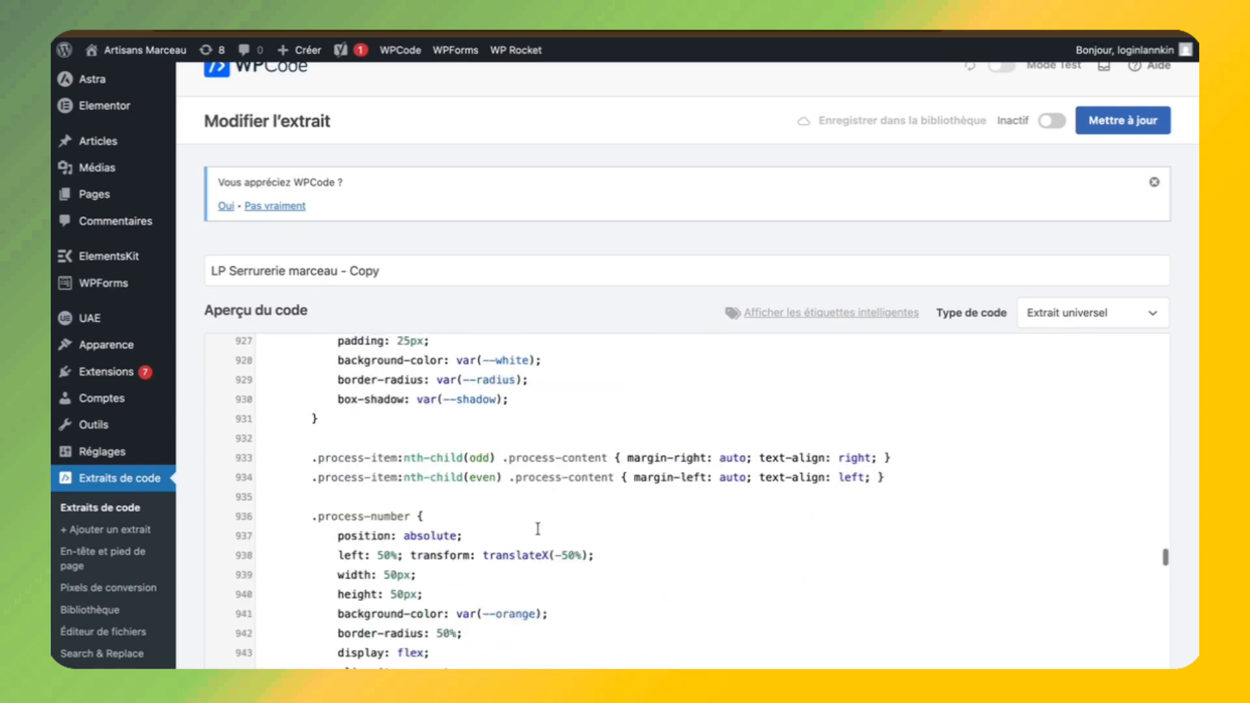
key(ctrl+shift+End)
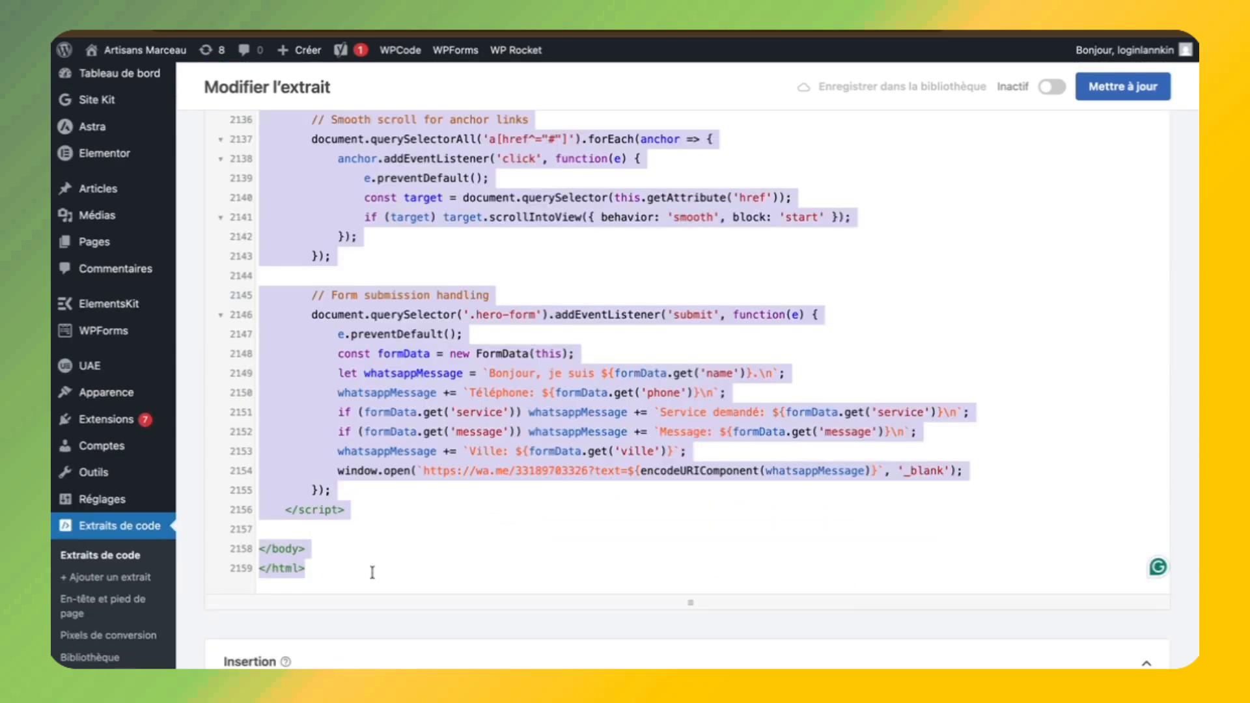
key(BackSpace)
scroll(362, 212, up, 2)
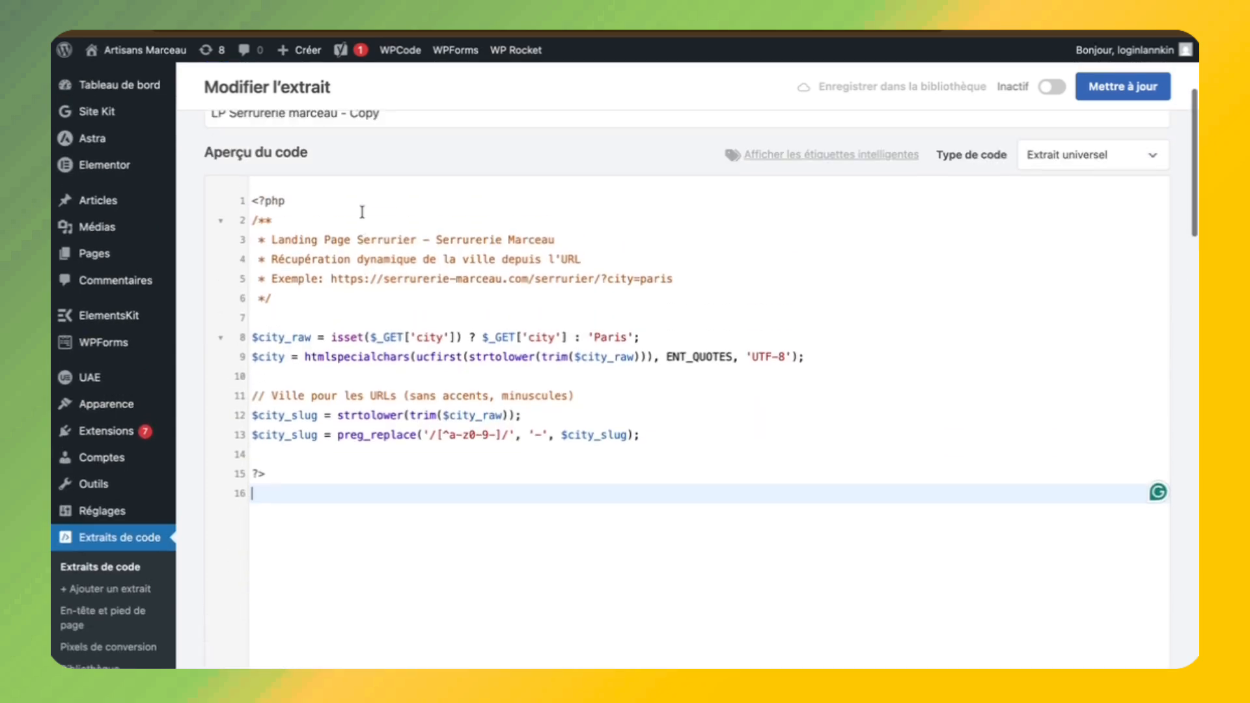
Remove the blank line before the closing ?> and paste the copied note code below the PHP block
click(319, 424)
key(BackSpace)
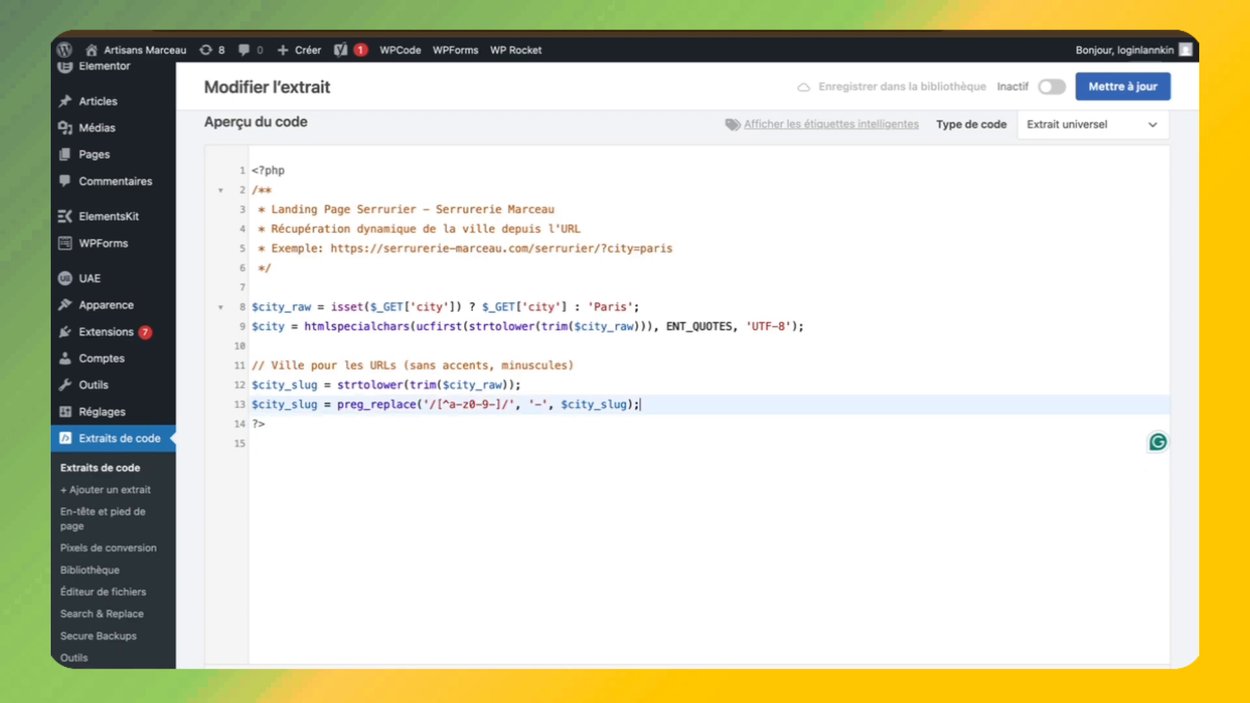
key(Down)
key(Return)
key(Return)
key(ctrl+v)
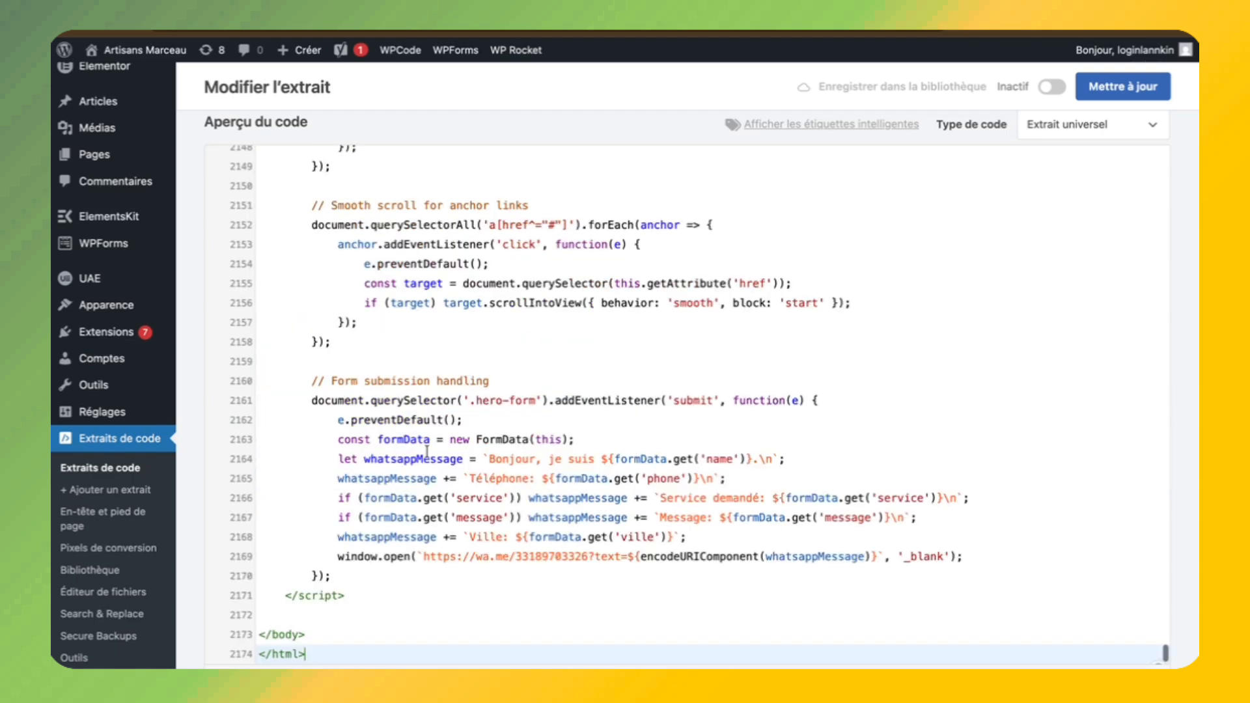
Review the start of the pasted code and save the updated snippet
scroll(407, 523, up, 20)
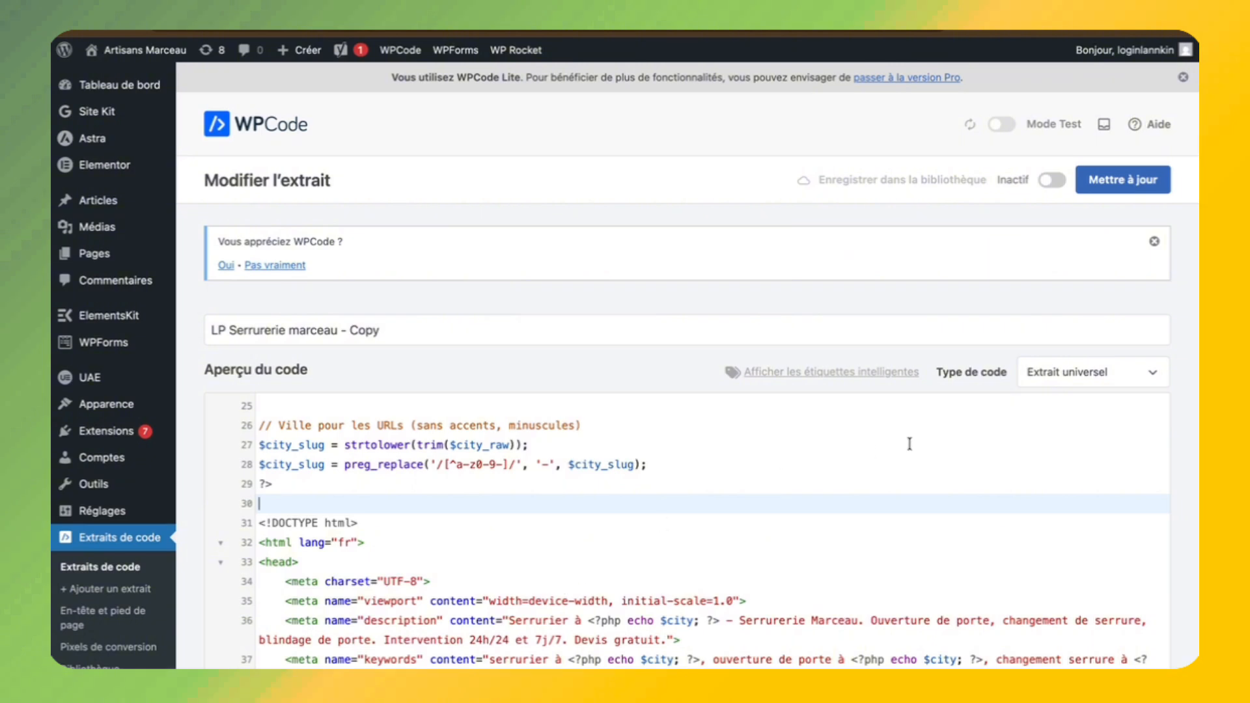
click(1116, 187)
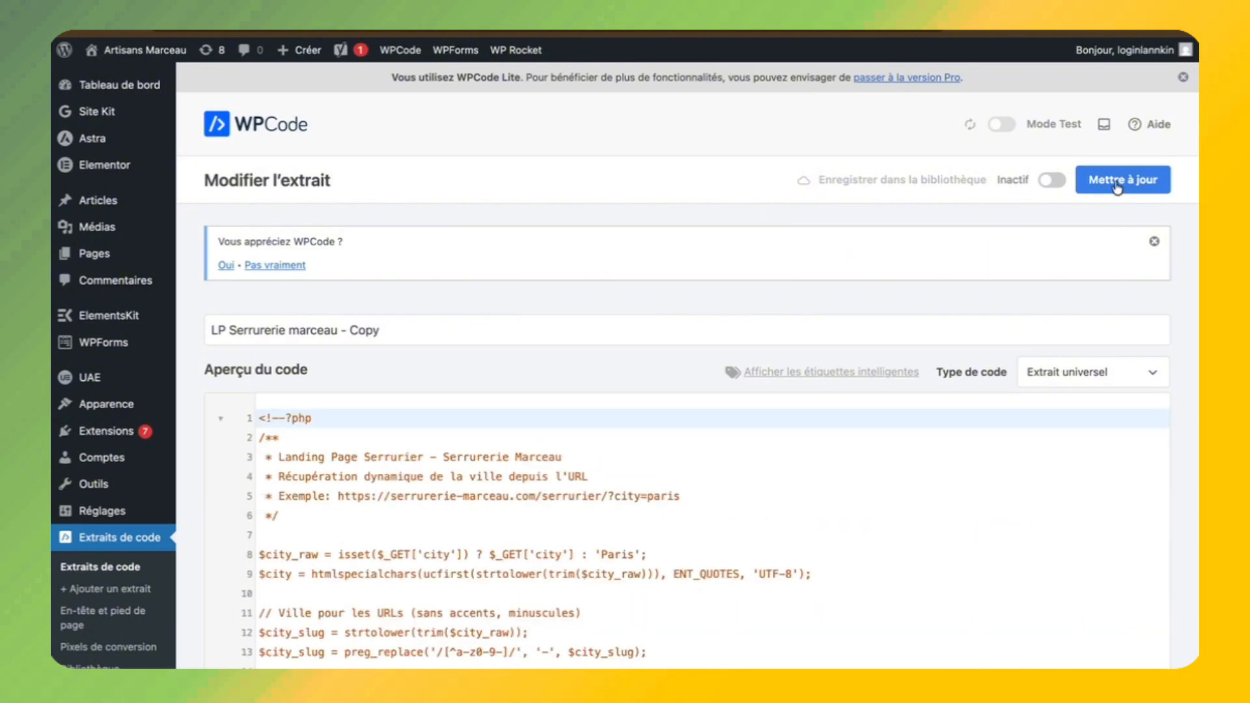
scroll(673, 224, down, 5)
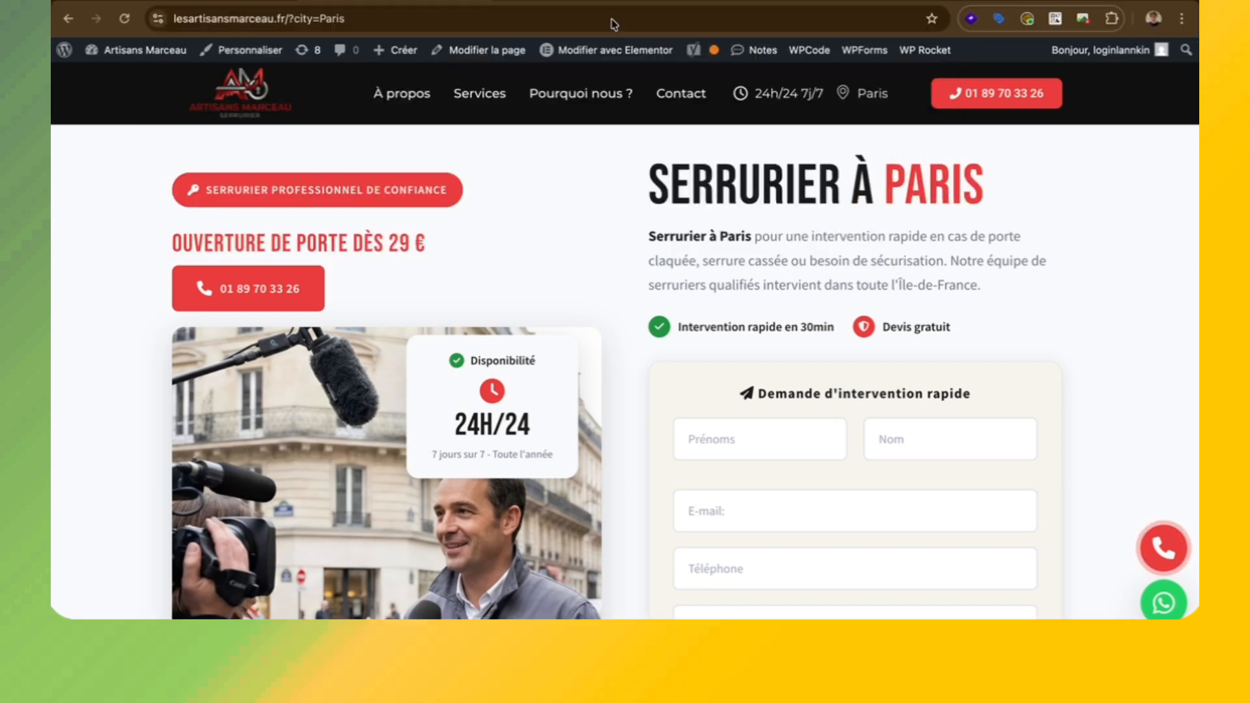
Inspect the city parameter in the live landing page's URL and reload the page with ?city=Paris
click(612, 24)
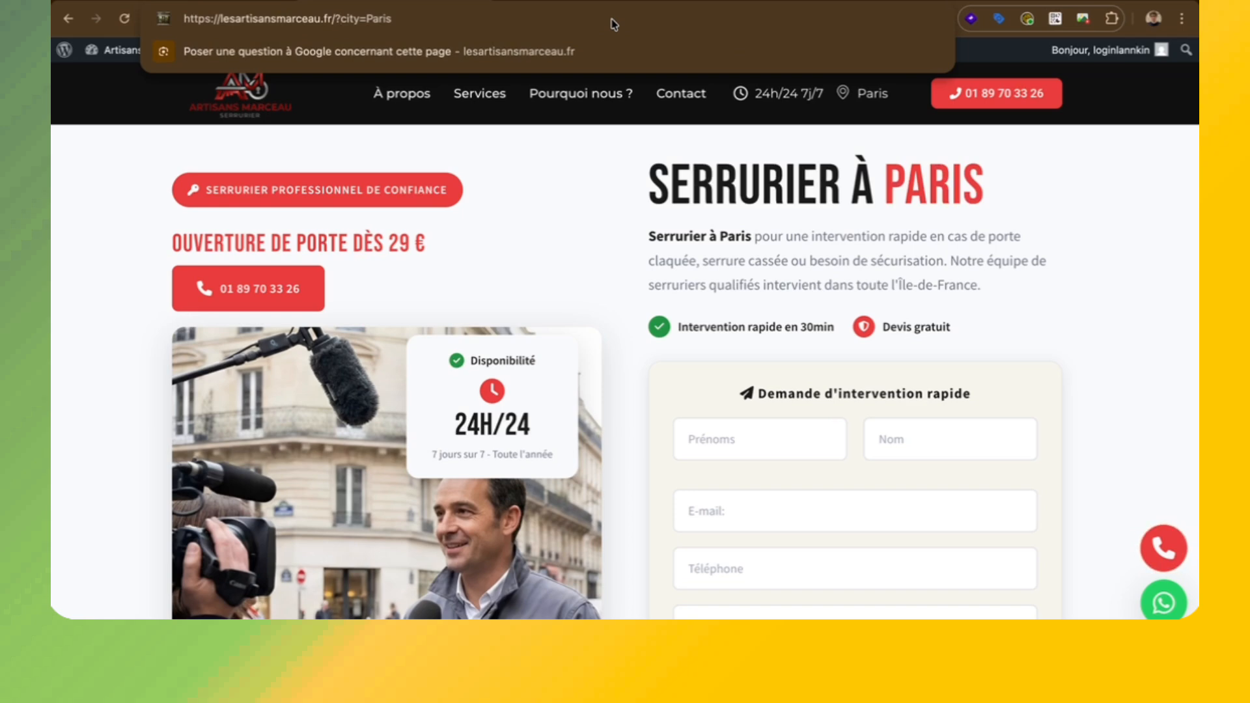
key(alt+shift+Right)
key(alt+shift+Right)
key(Right)
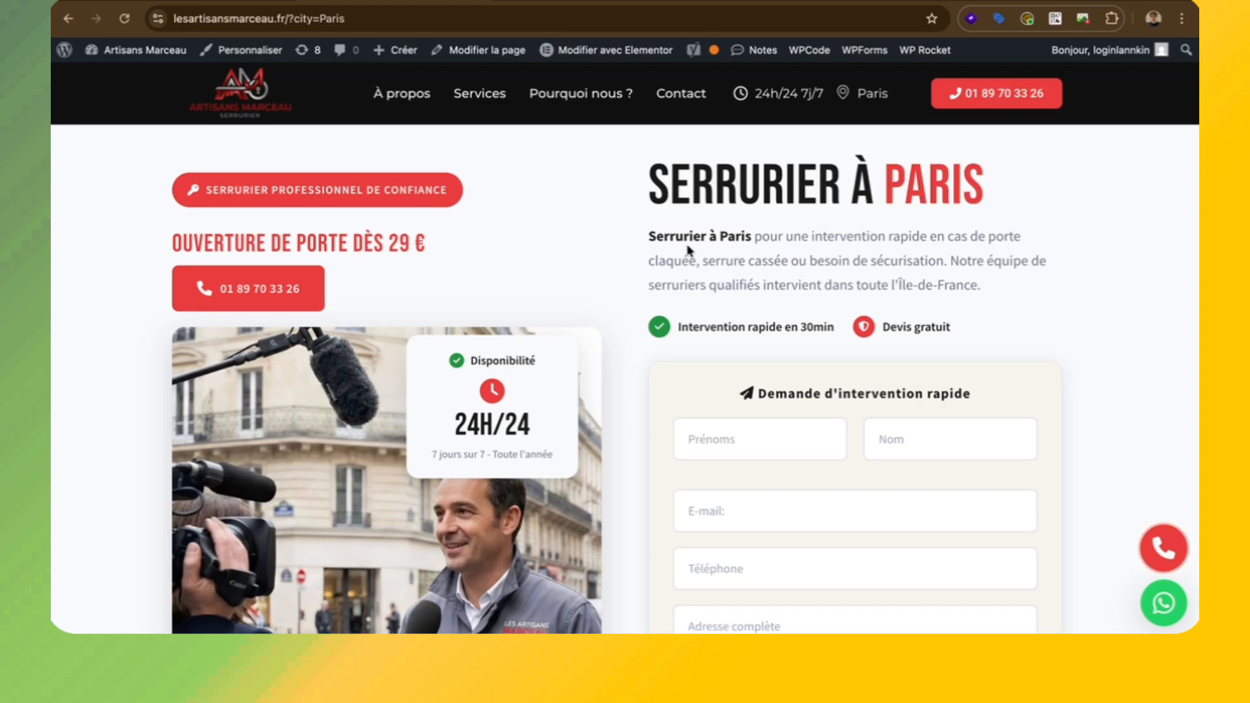
key(super+l)
key(Return)
Load the landing page with its city parameter set to Argenteuil and check the city in the main heading
key(super+l)
key(Right)
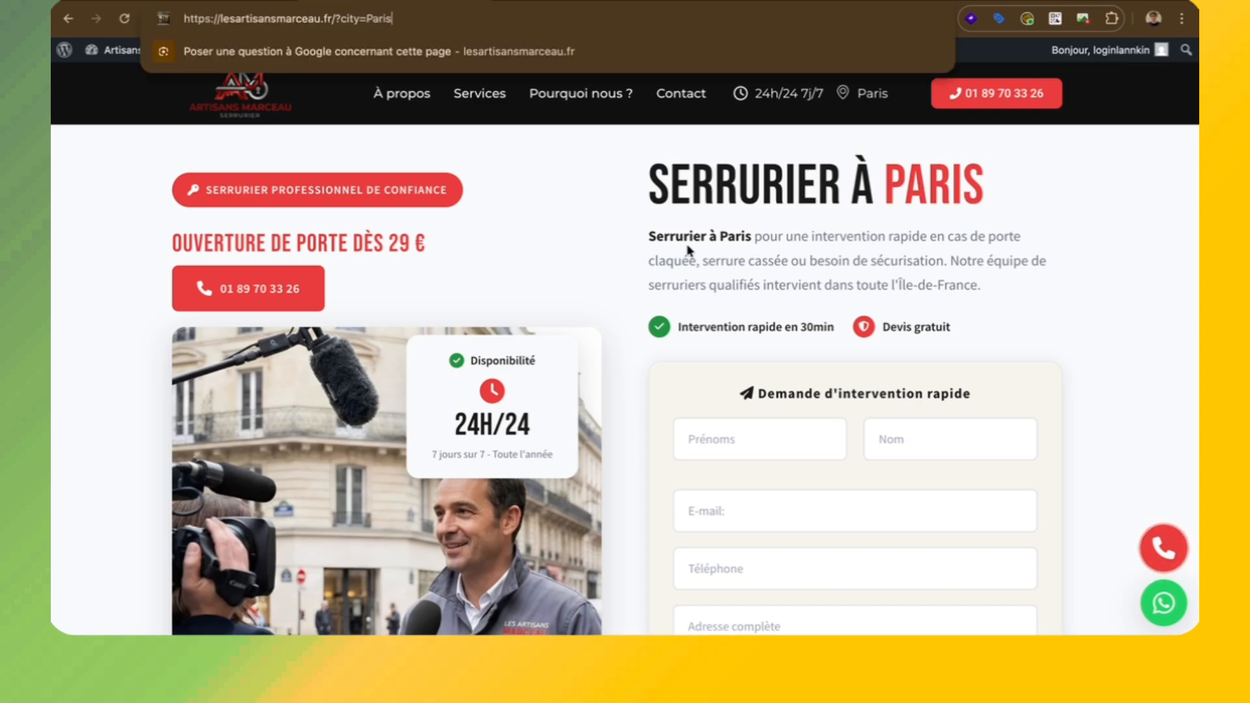
key(alt+shift+Left)
text(Argenteuil)
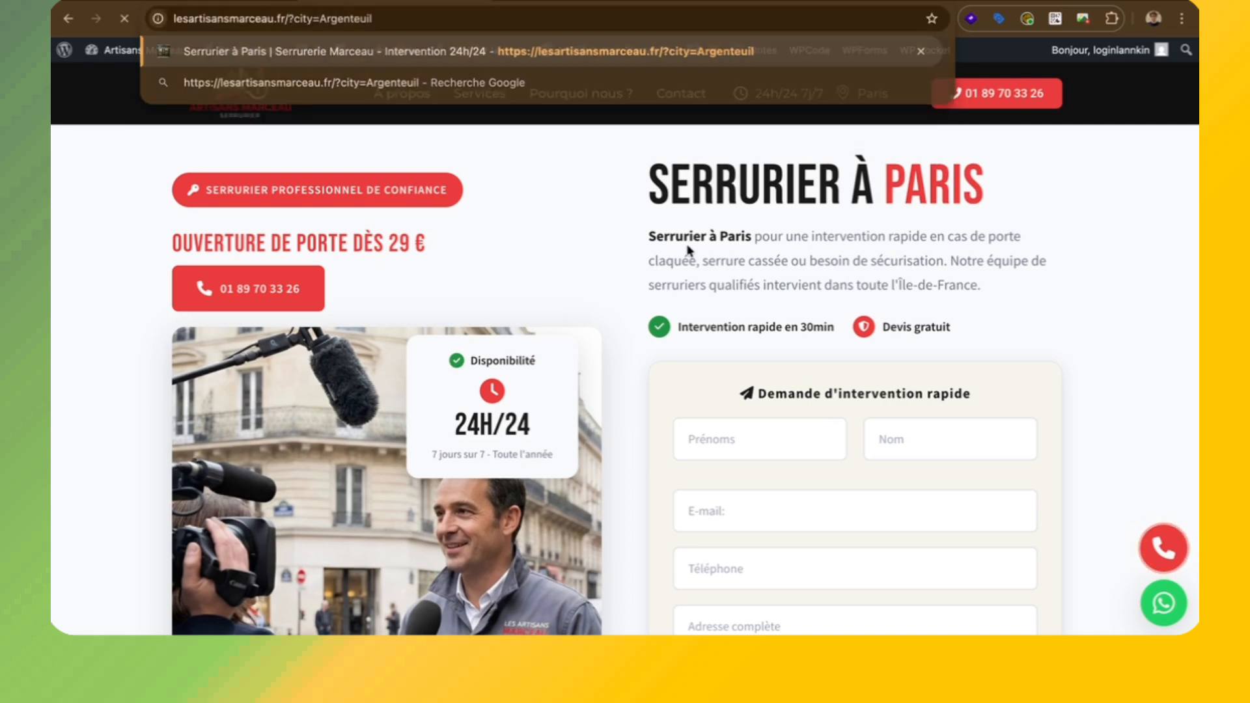
key(Return)
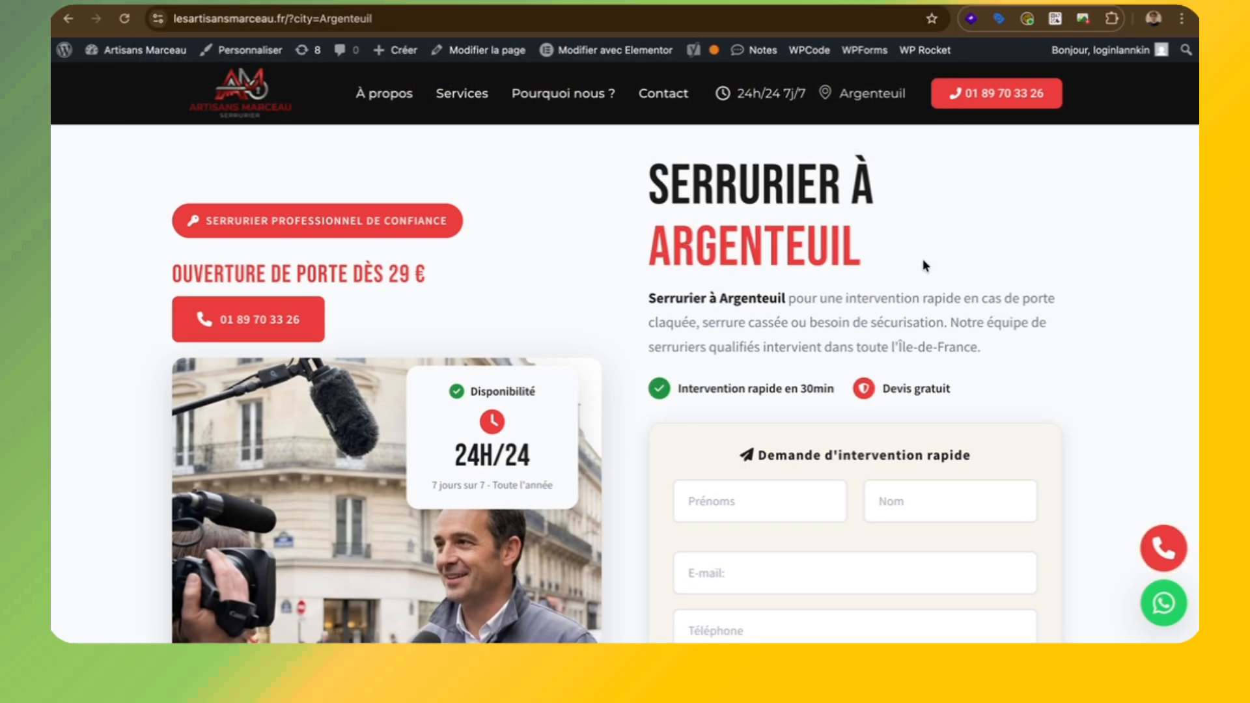
drag(924, 259, 649, 210)
click(649, 201)
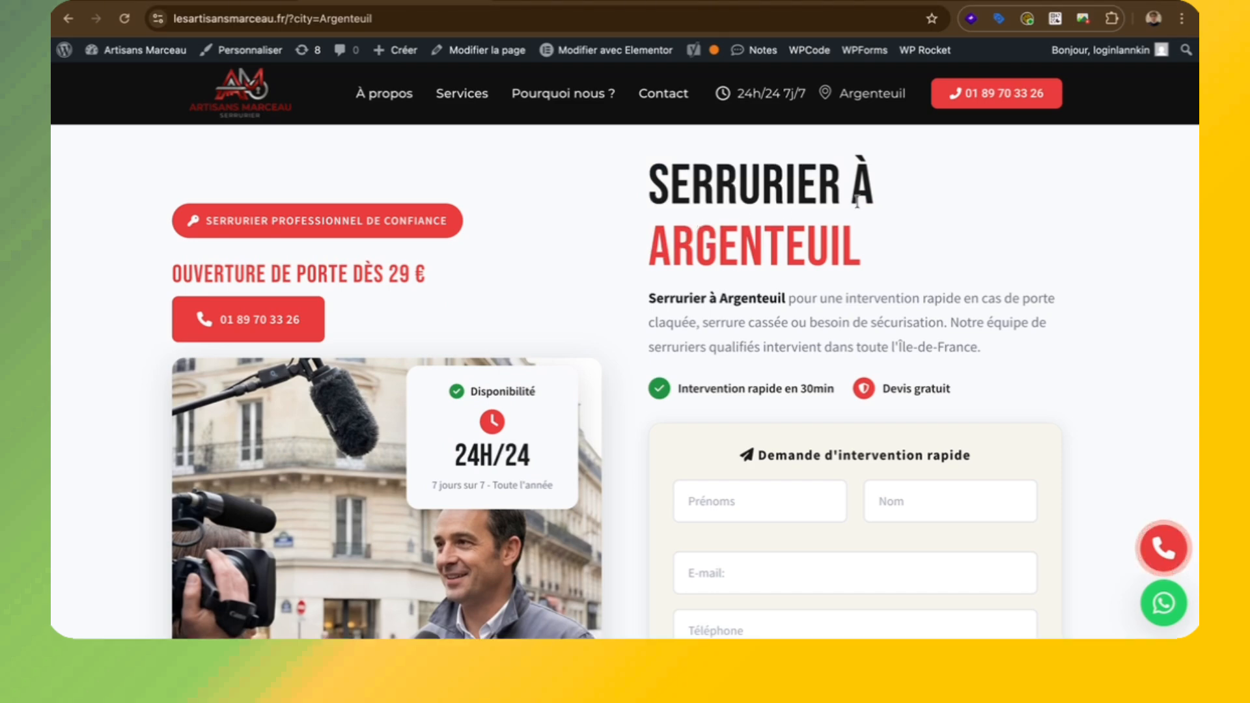
Append %2095100 to the Argenteuil city parameter in the URL and reload the landing page
click(584, 26)
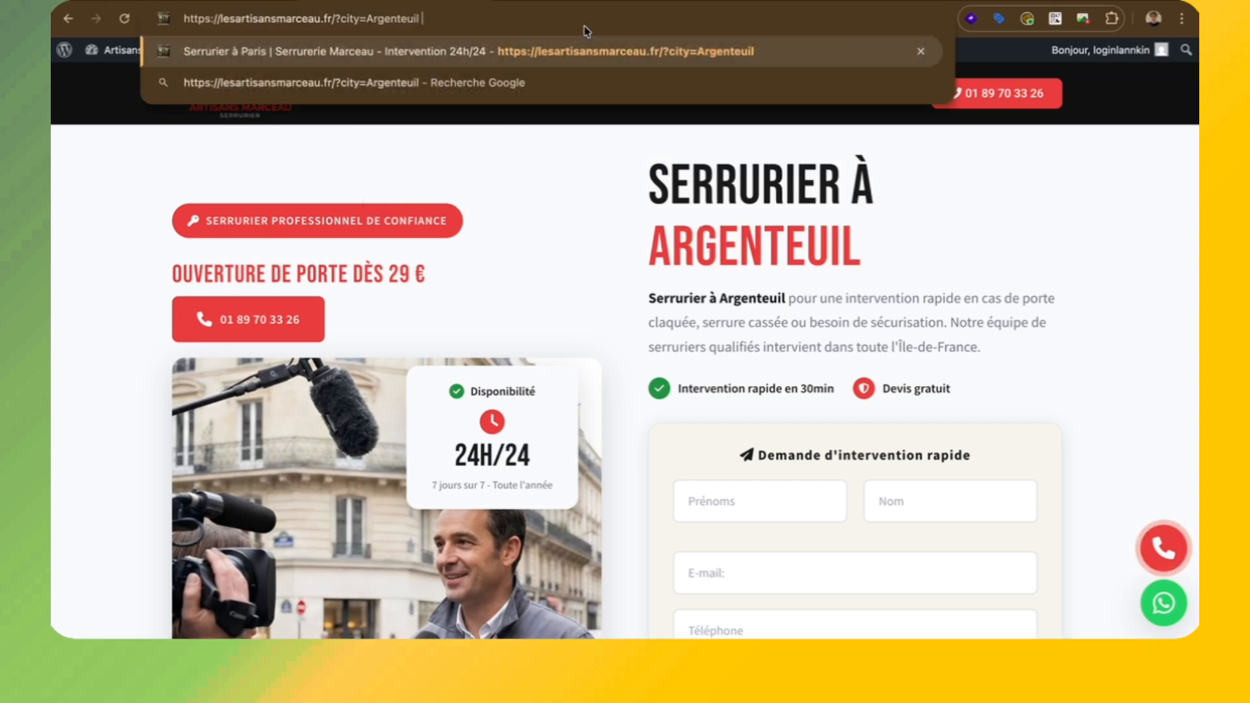
key(Return)
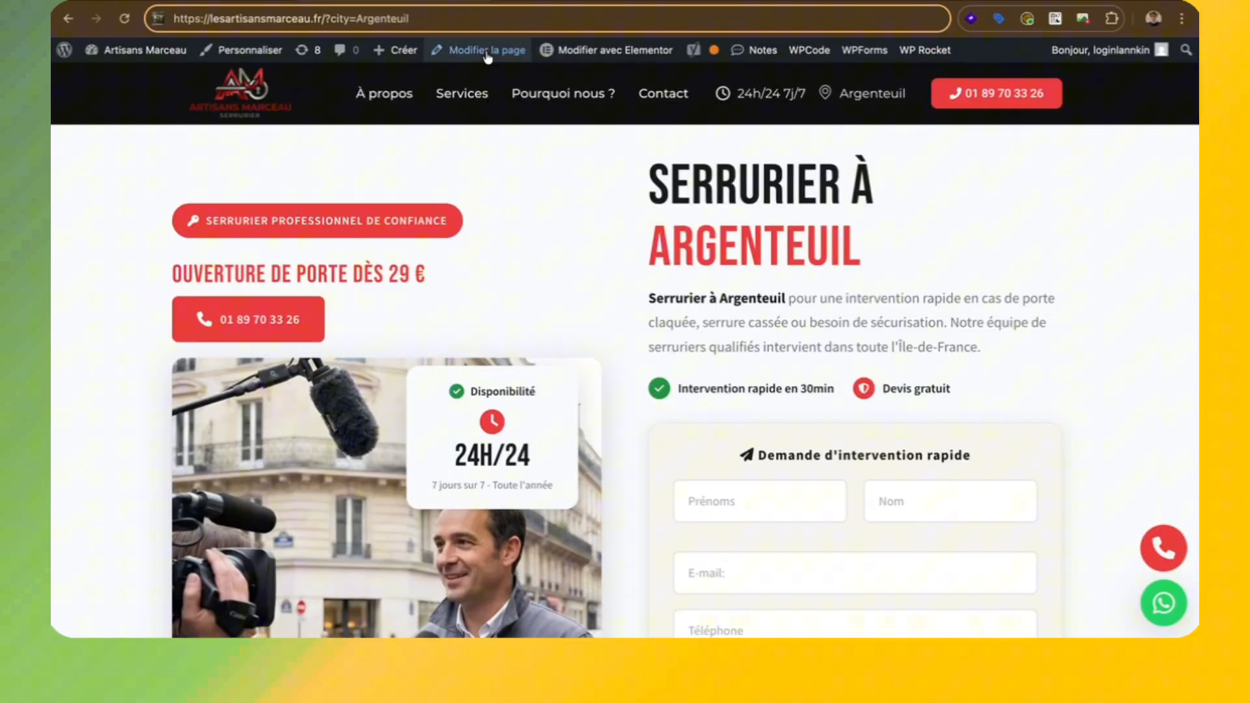
text(%20)
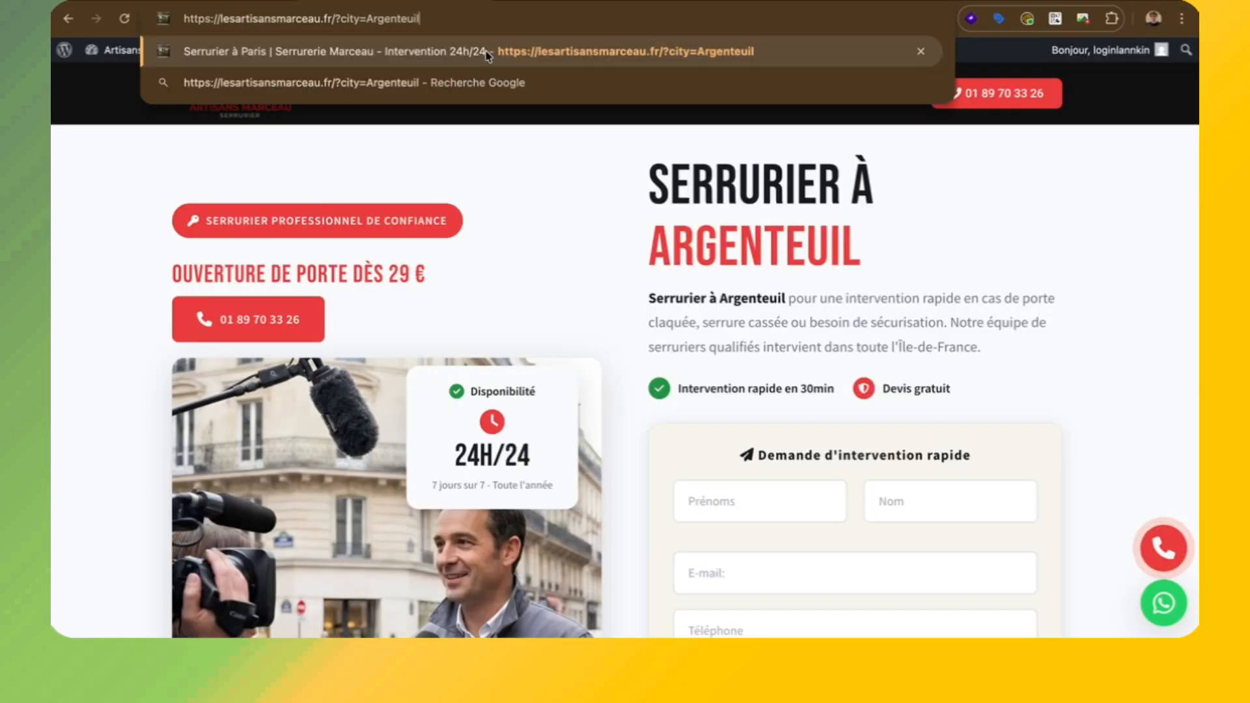
text(95100)
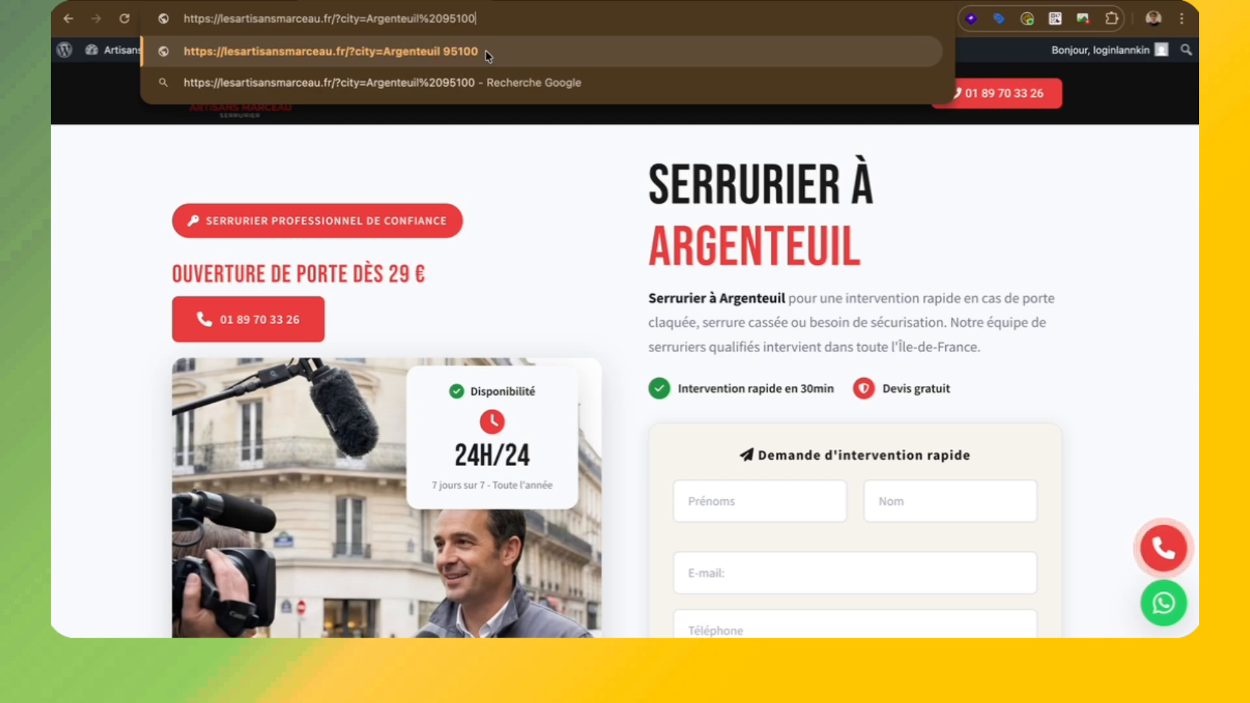
key(Return)
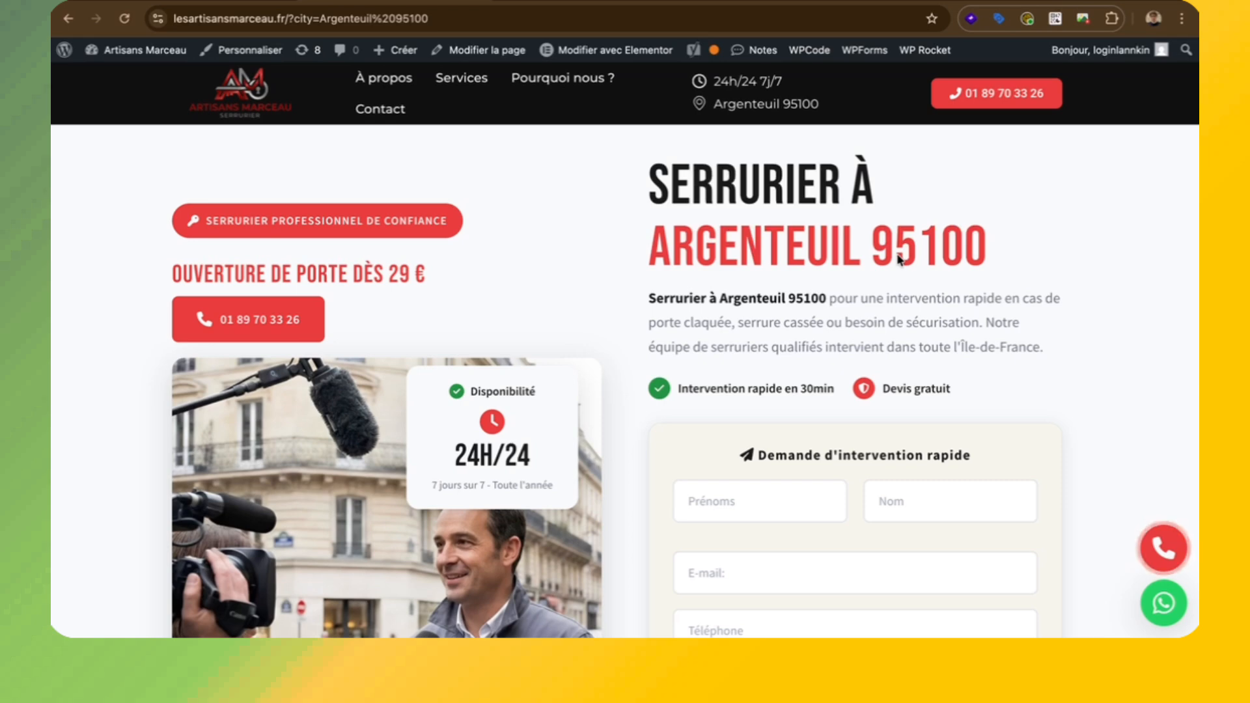
Try New%20York as the city parameter in the landing page URL, and return to the Argenteuil 95100 version
double_click(324, 20)
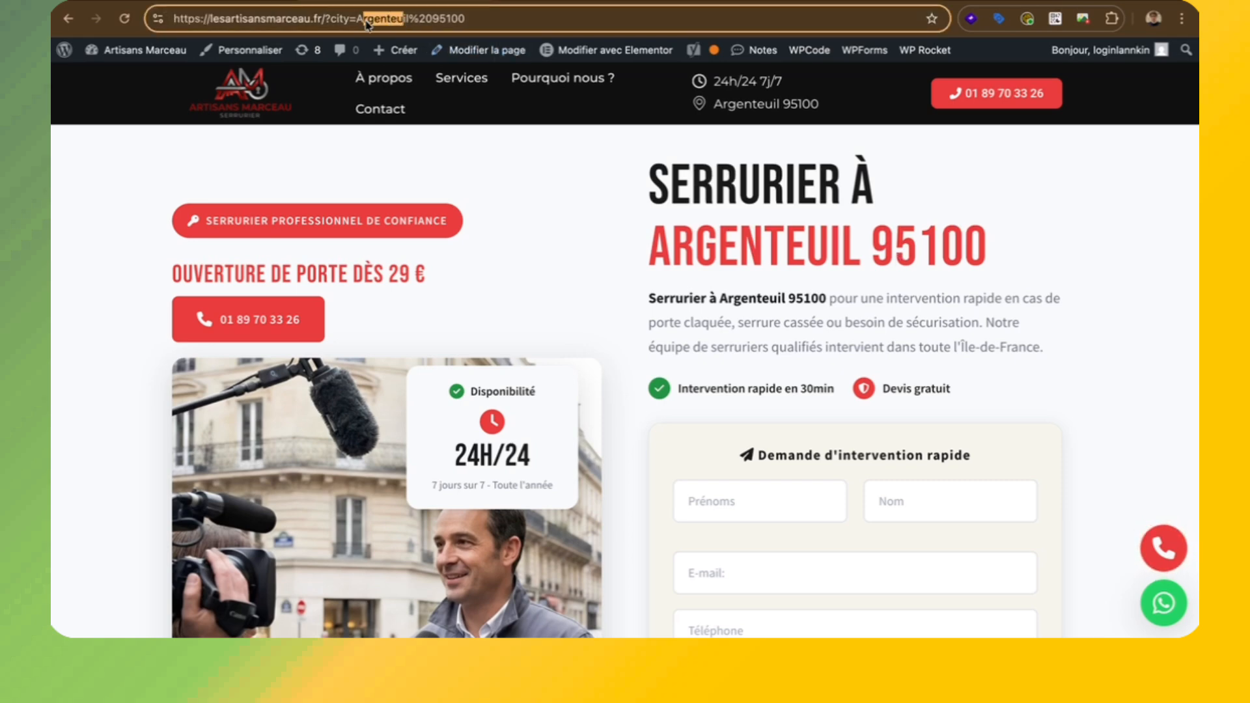
click(359, 20)
double_click(367, 21)
text(New)
key(shift+End)
text(York)
key(Return)
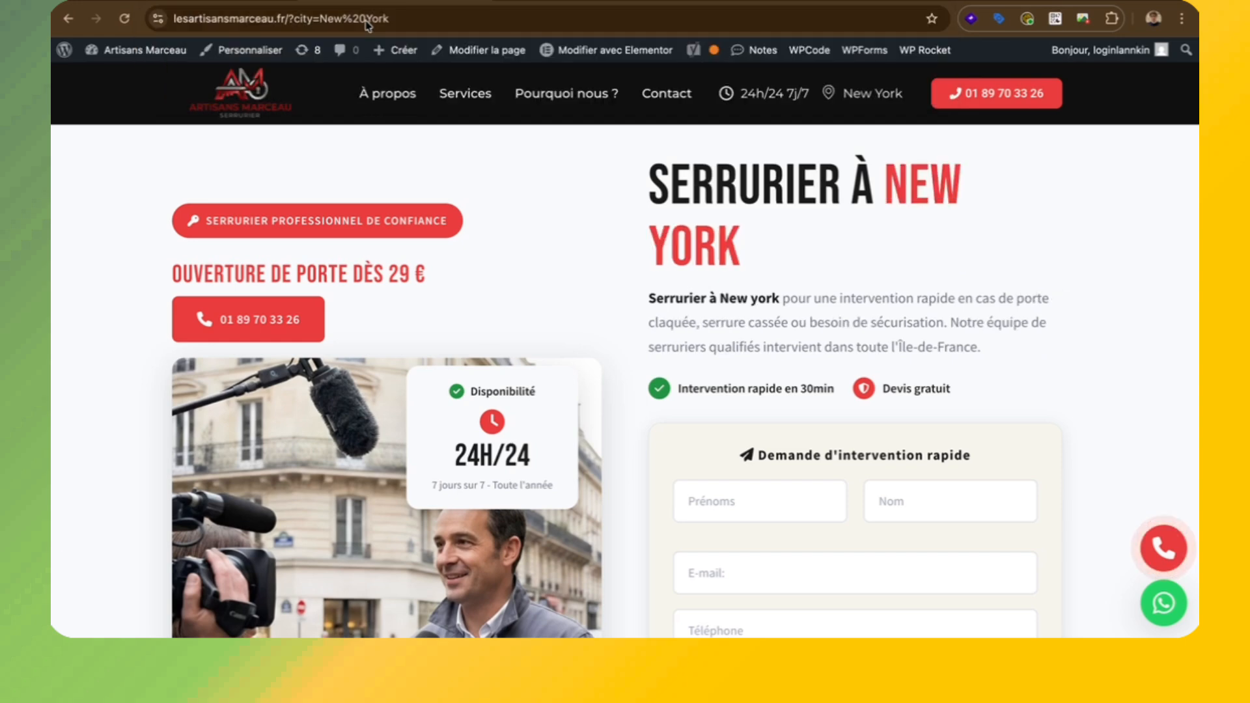
click(67, 18)
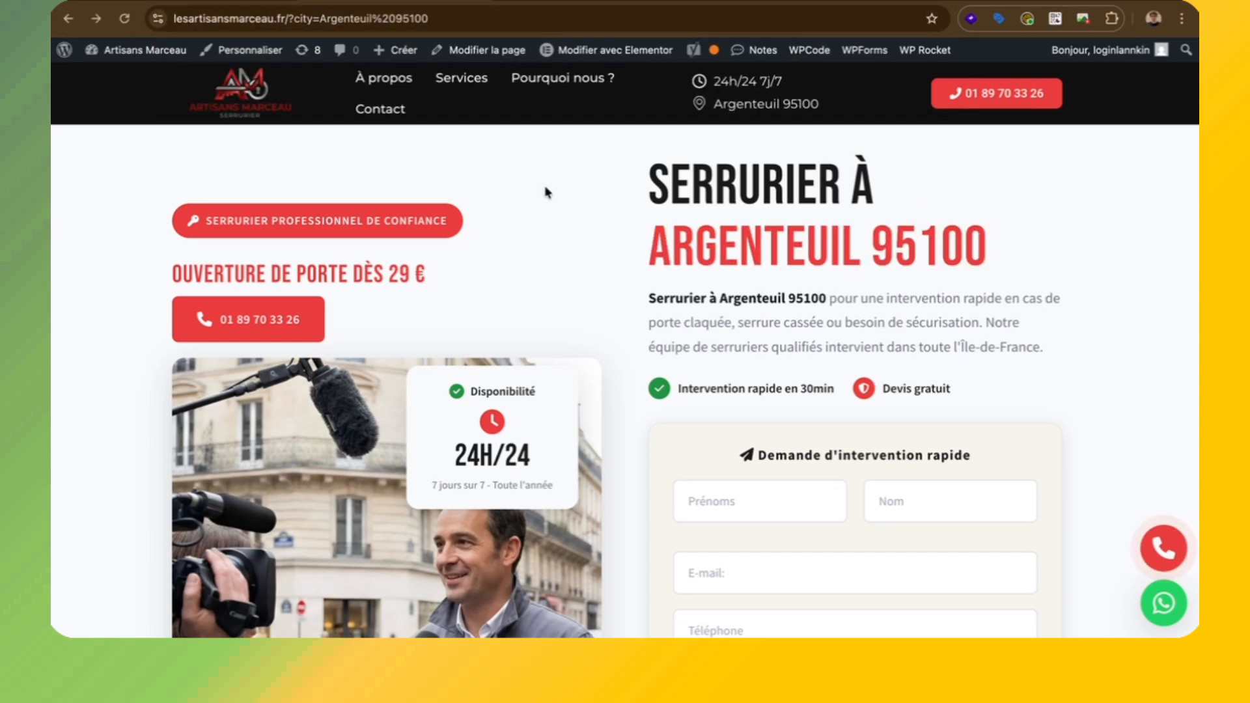
click(463, 18)
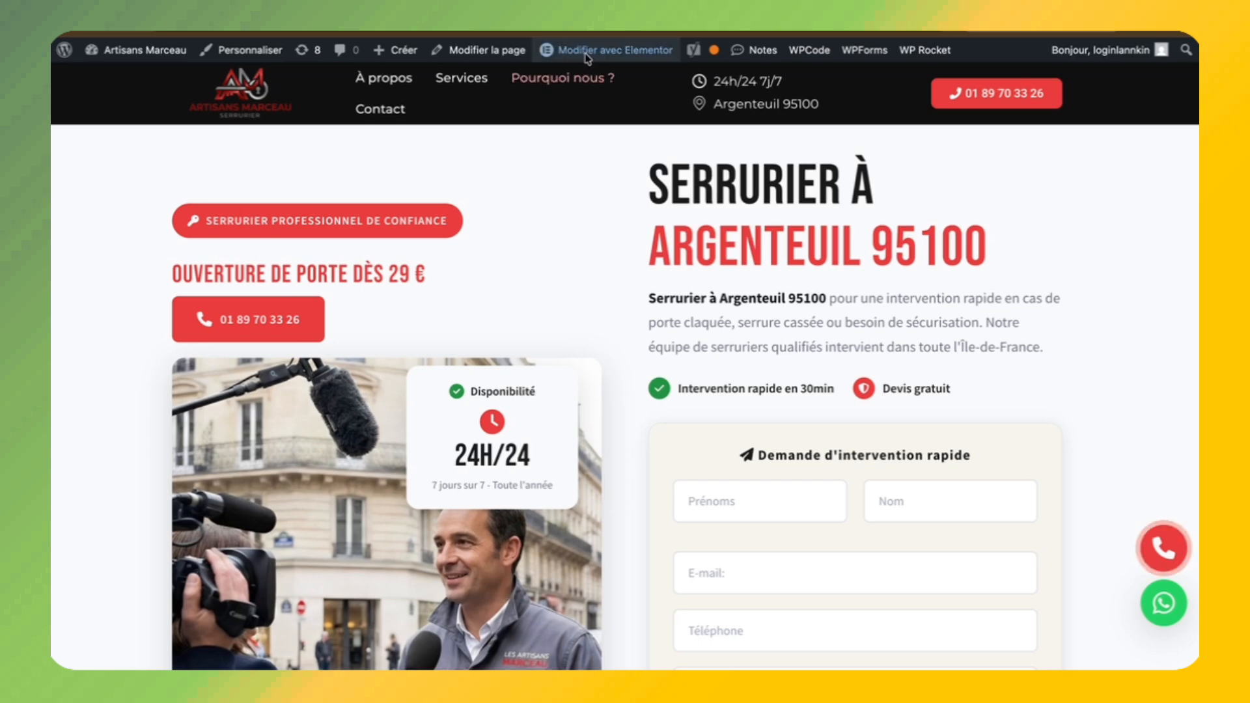
Open the site's header in Elementor and add a Code court widget in a new container below the menu bar
mouse_move(586, 53)
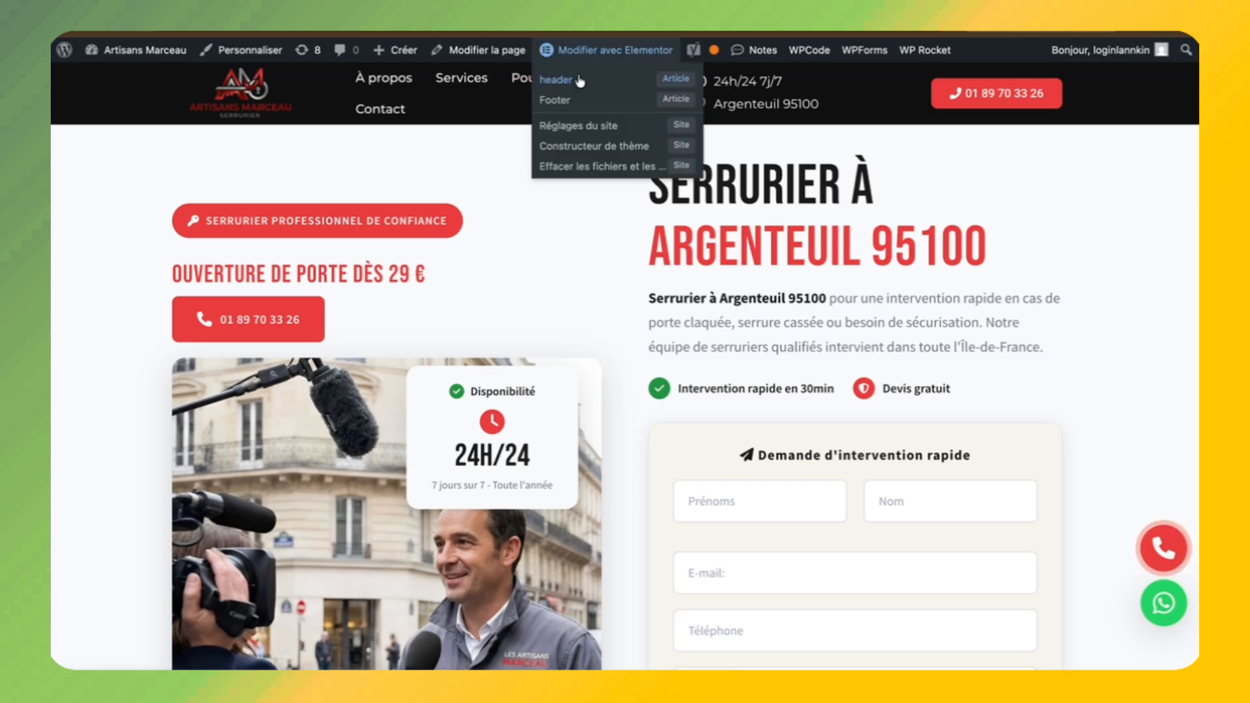
click(555, 80)
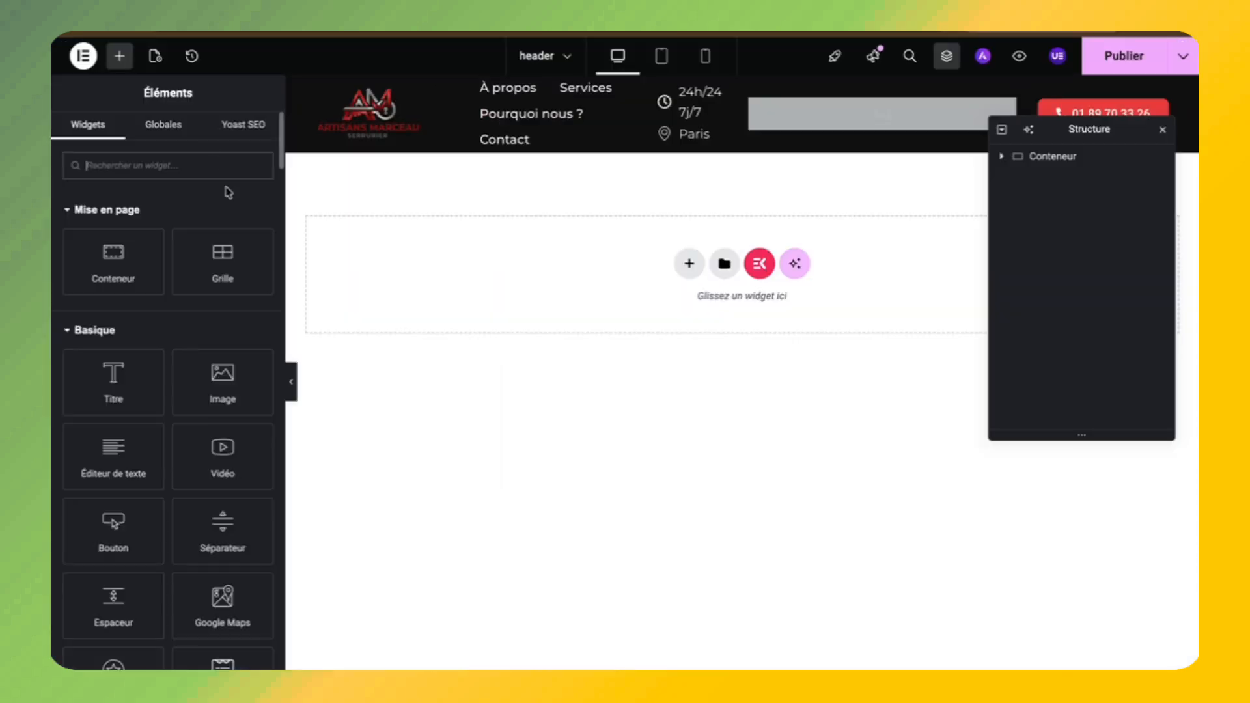
text(shor)
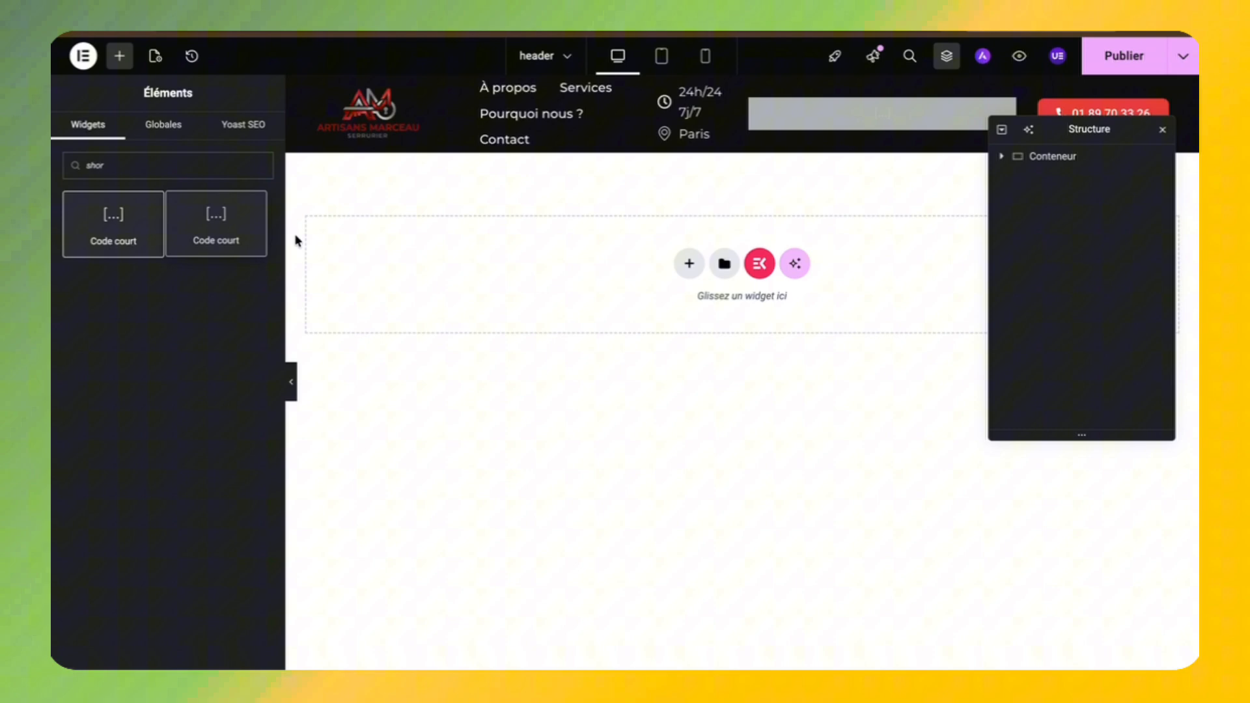
drag(216, 228, 689, 264)
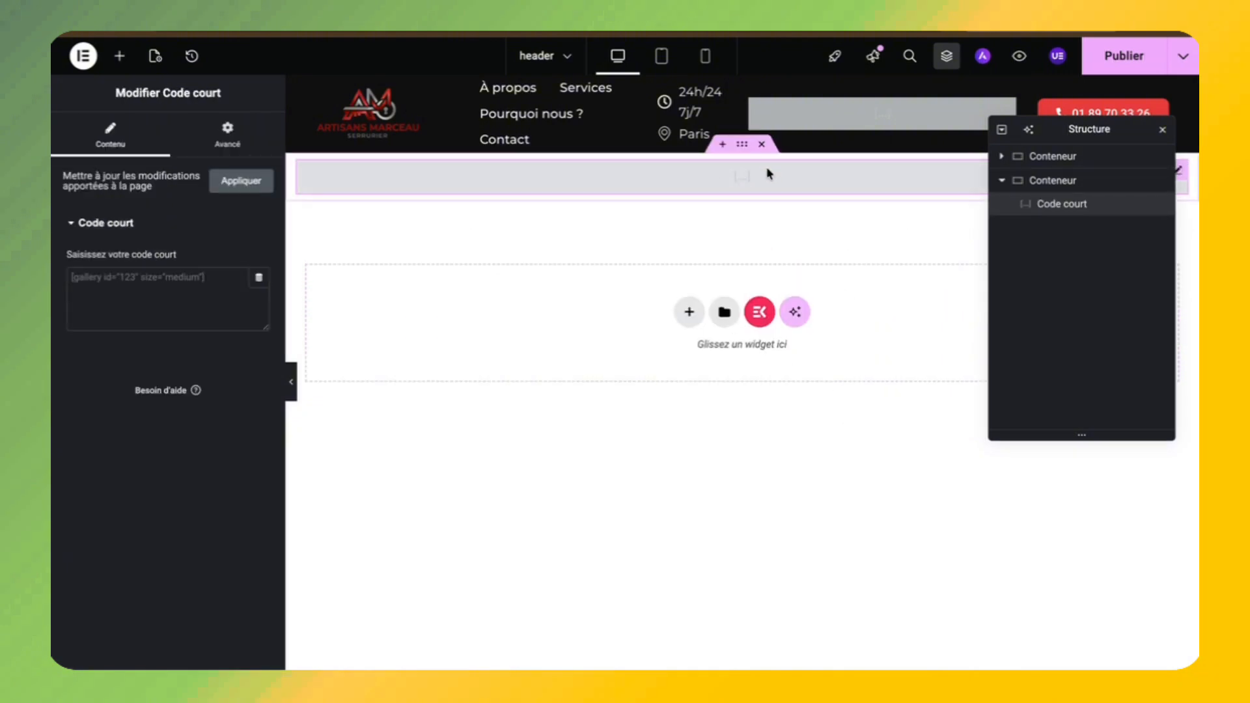
Enter "Serrurier à [city]" as the Code court widget's content and select its [city] shortcode
click(220, 271)
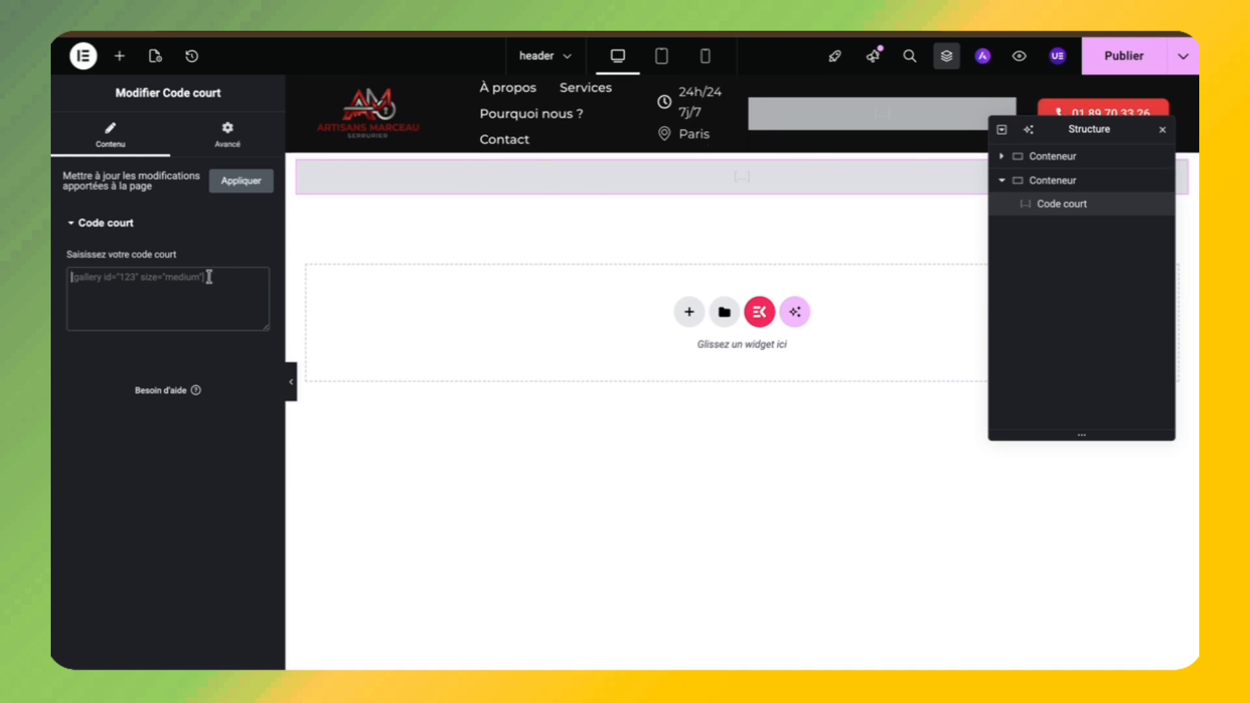
text(Serrurier [city])
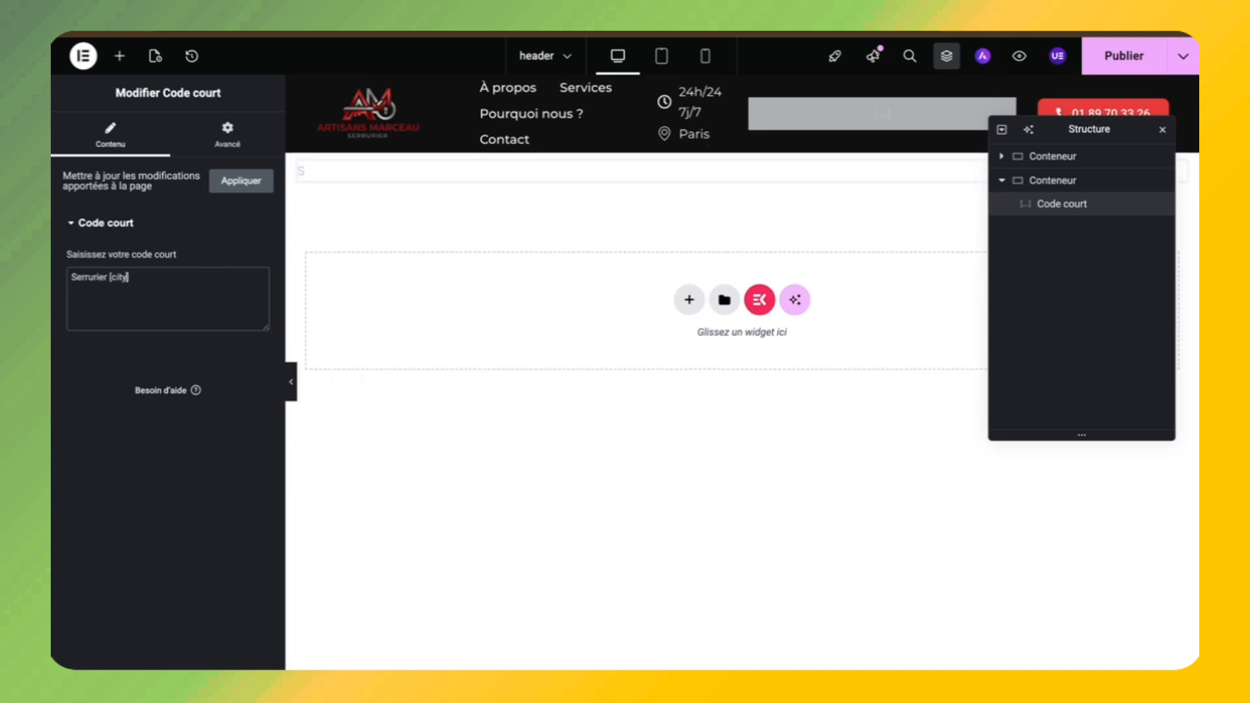
key(Left)
key(Left)
key(Left)
key(Left)
key(Left)
key(Left)
text(à)
key(shift+End)
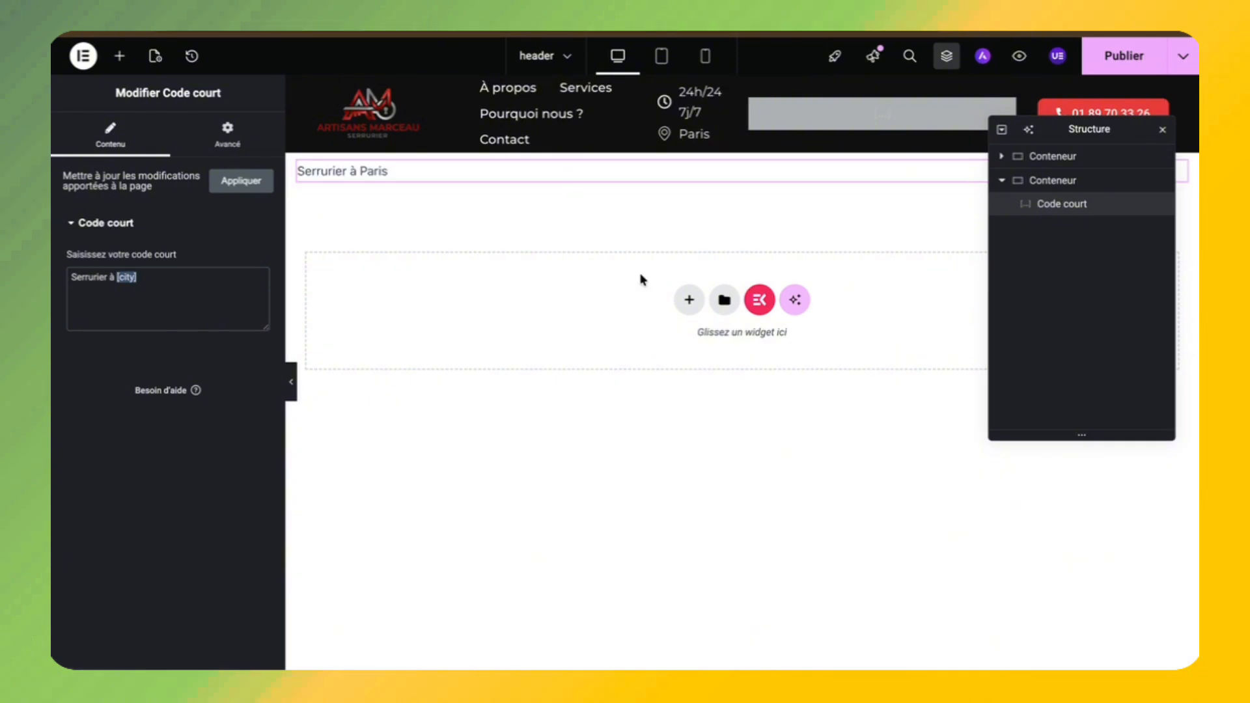
Clear the Code court widget's text, delete its container, and publish the header
click(188, 280)
key(ctrl+a)
key(BackSpace)
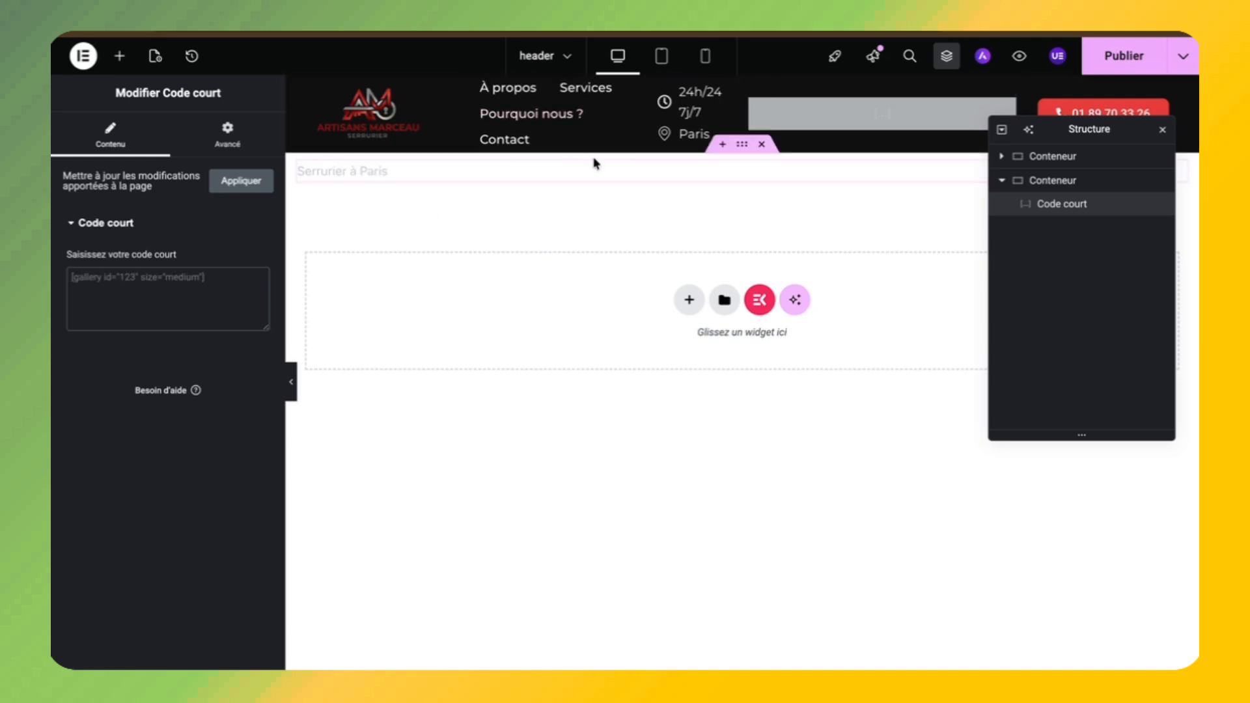
click(761, 144)
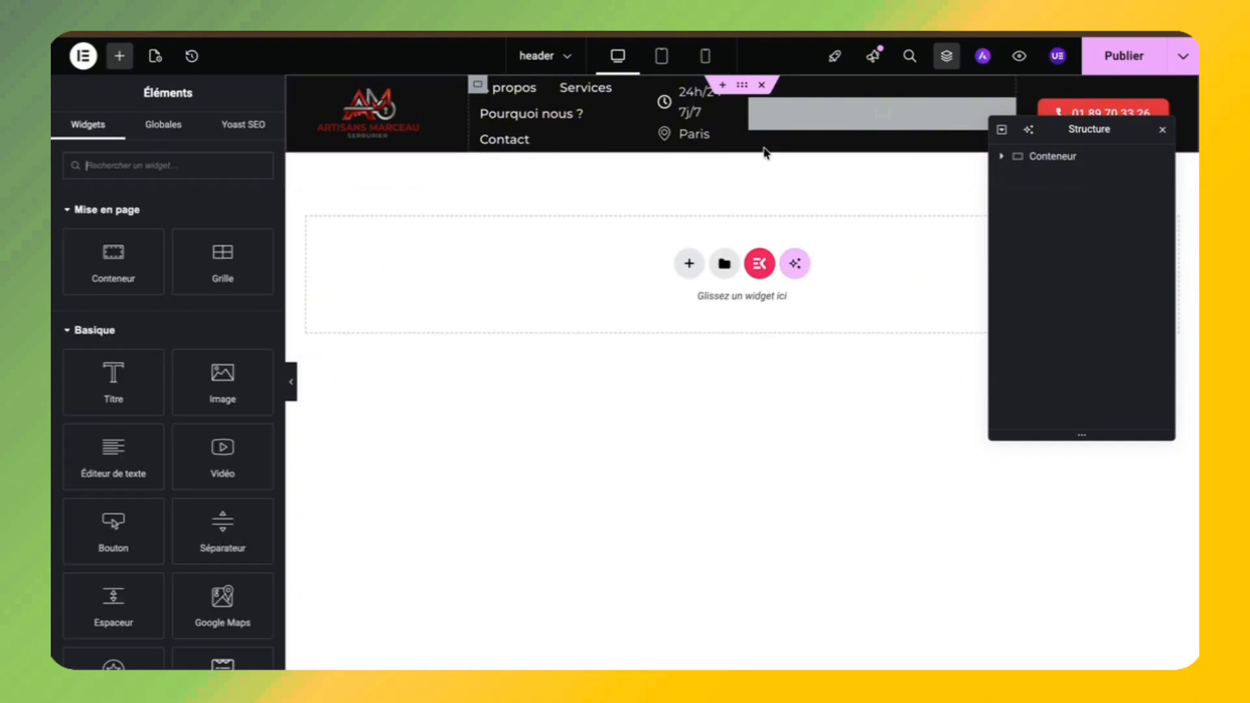
click(1108, 55)
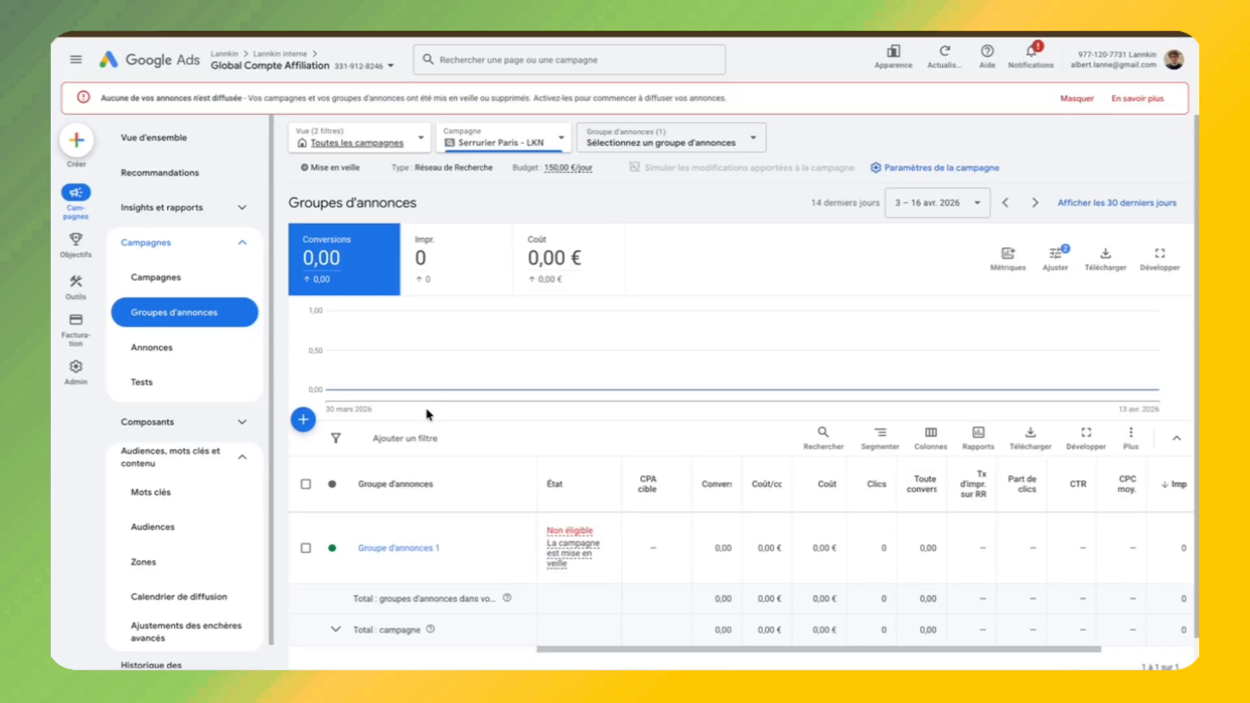
Open the keywords list of the Serrurier Paris - LKN campaign and bring its URL finale and Suffixe de l'URL finale columns into view
scroll(573, 527, down, 2)
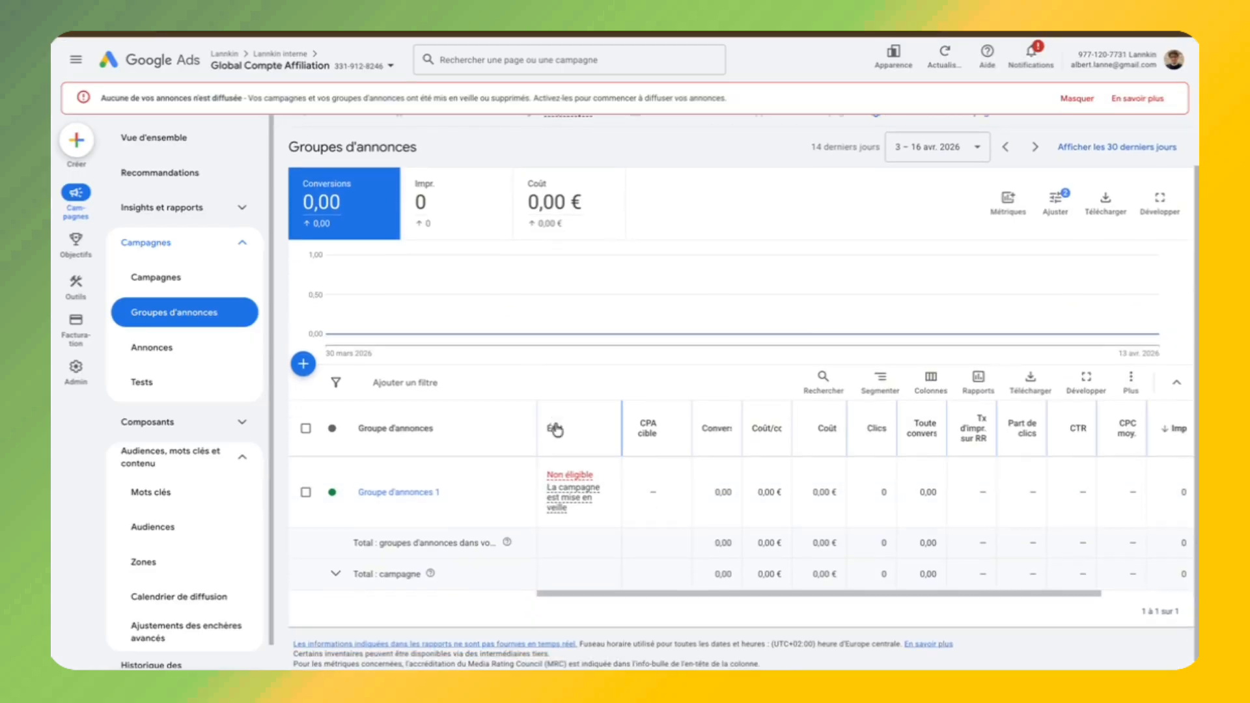
click(195, 492)
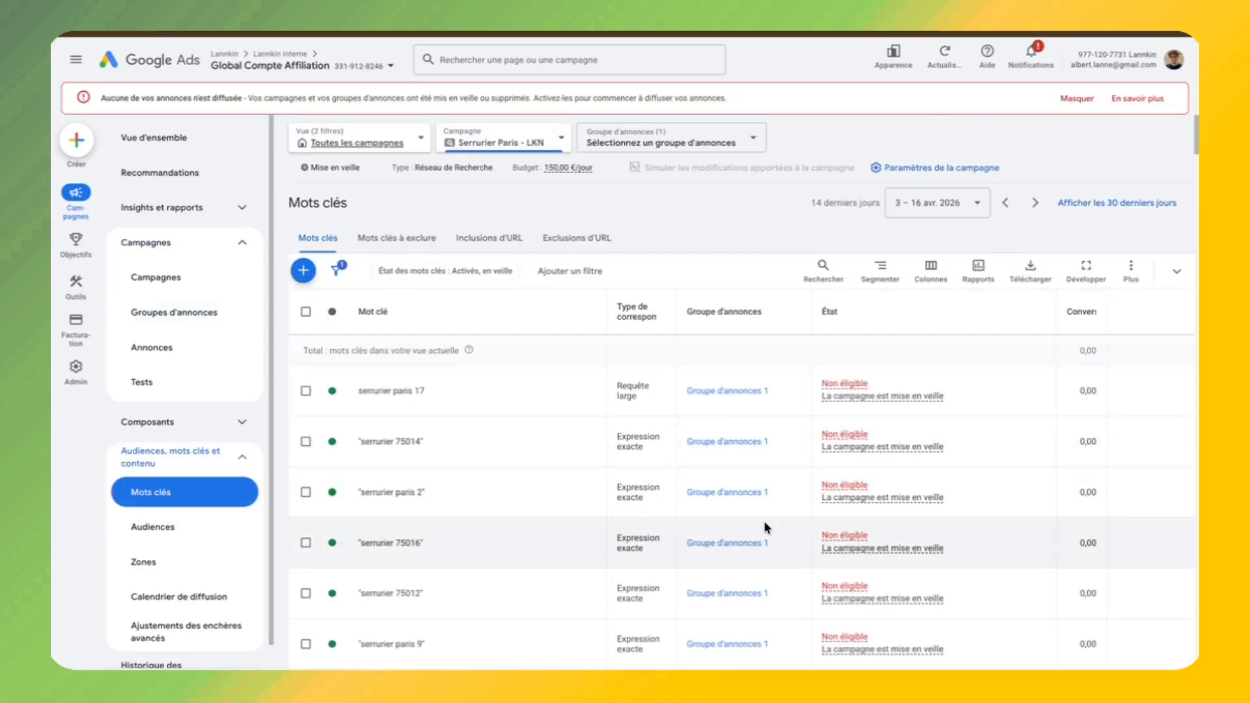
scroll(928, 379, right, 5)
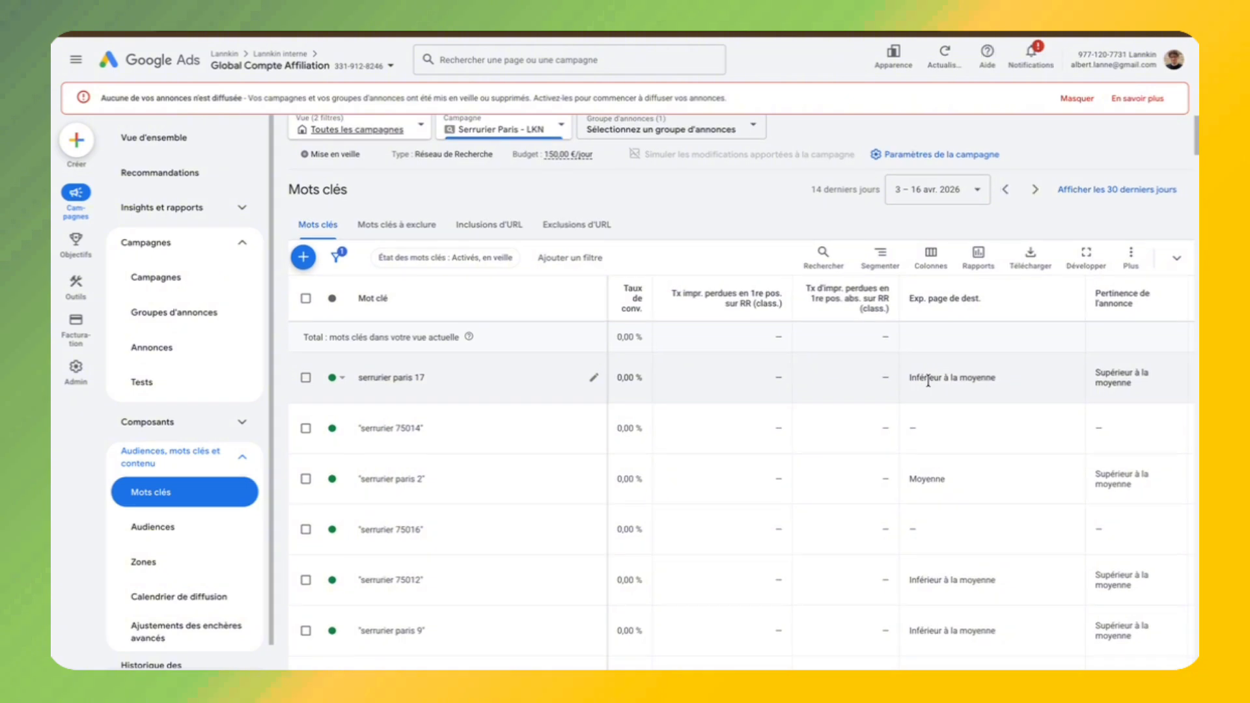
scroll(991, 387, down, 1)
scroll(1011, 390, right, 5)
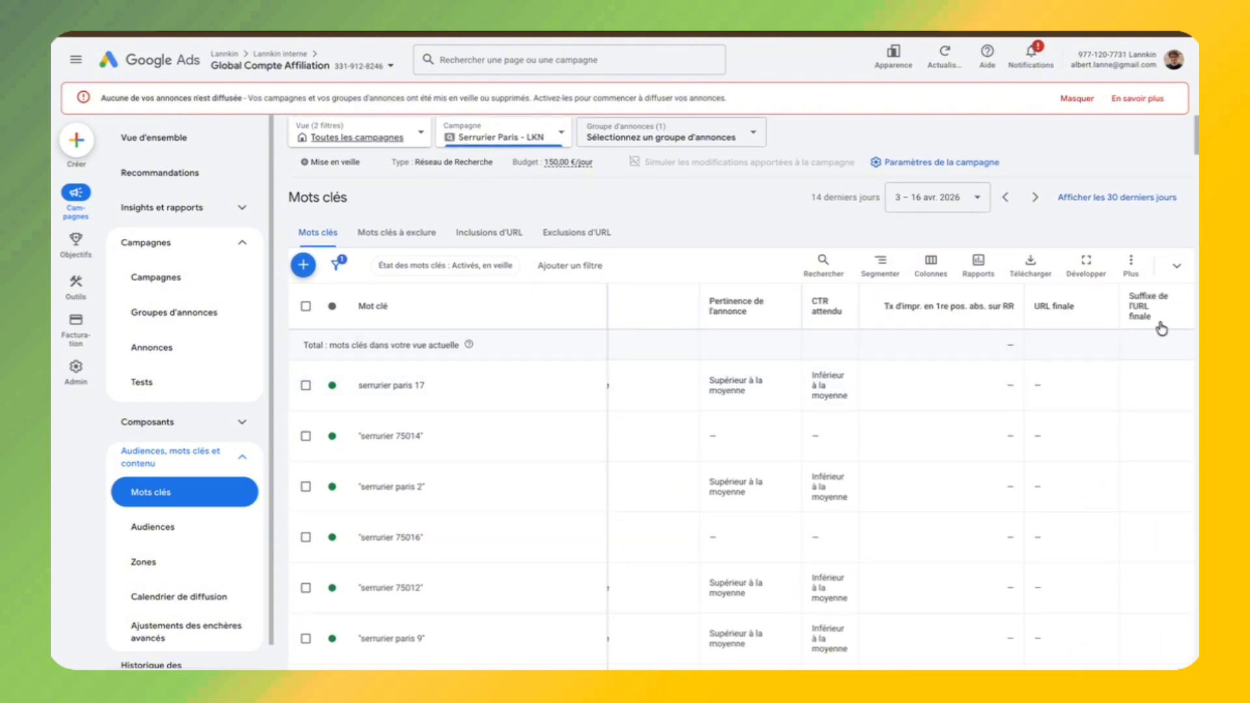
mouse_move(1155, 321)
Search the keyword table's column options for "url", choose URL finale, and apply the column selection
click(932, 264)
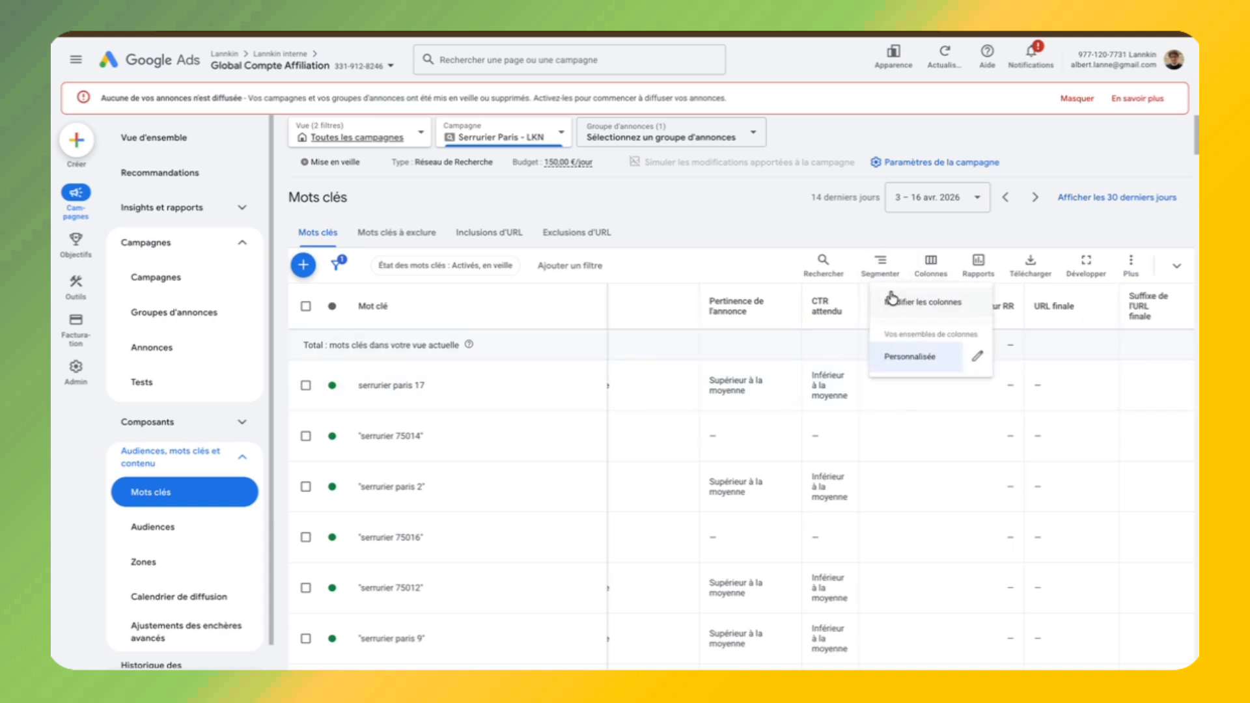
click(912, 303)
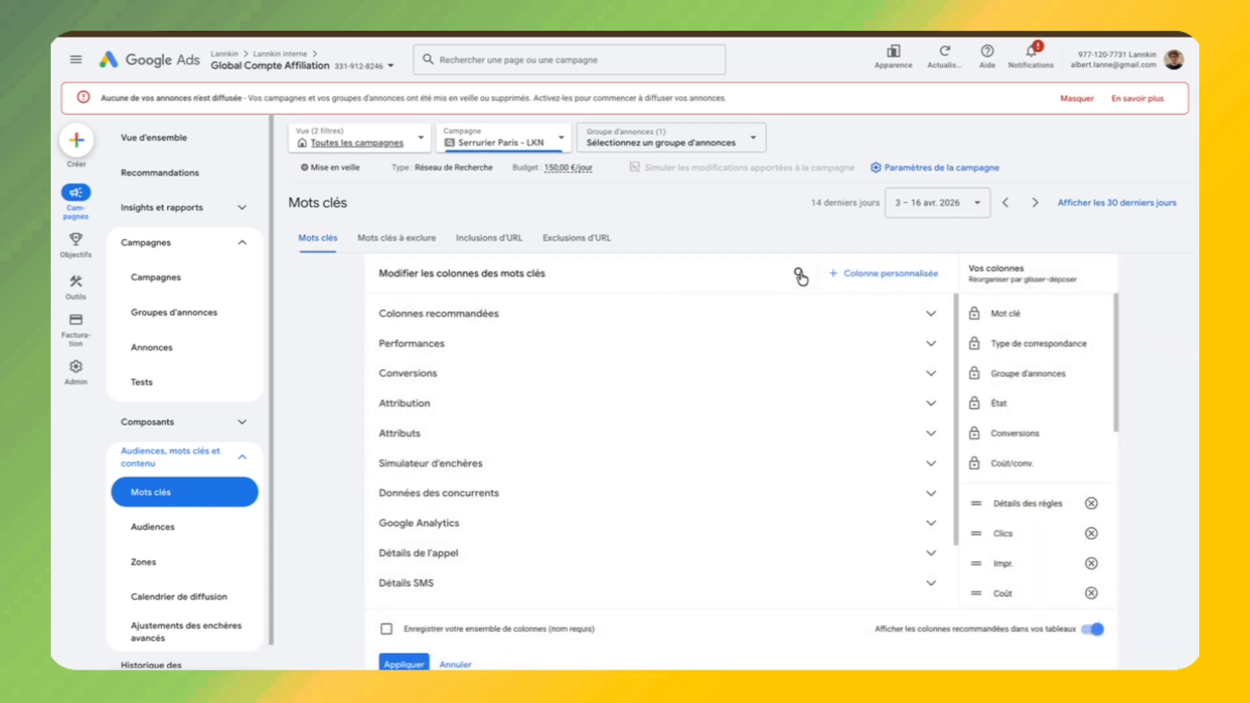
click(796, 272)
text(url)
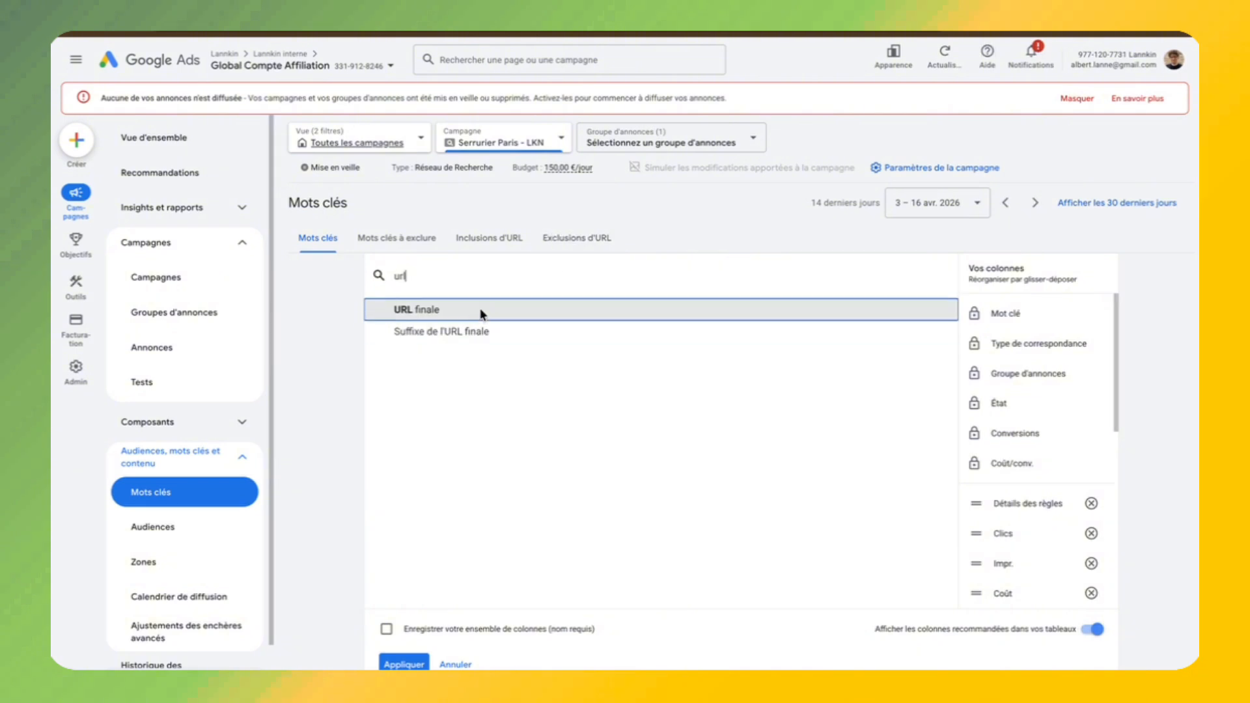
click(481, 315)
click(404, 664)
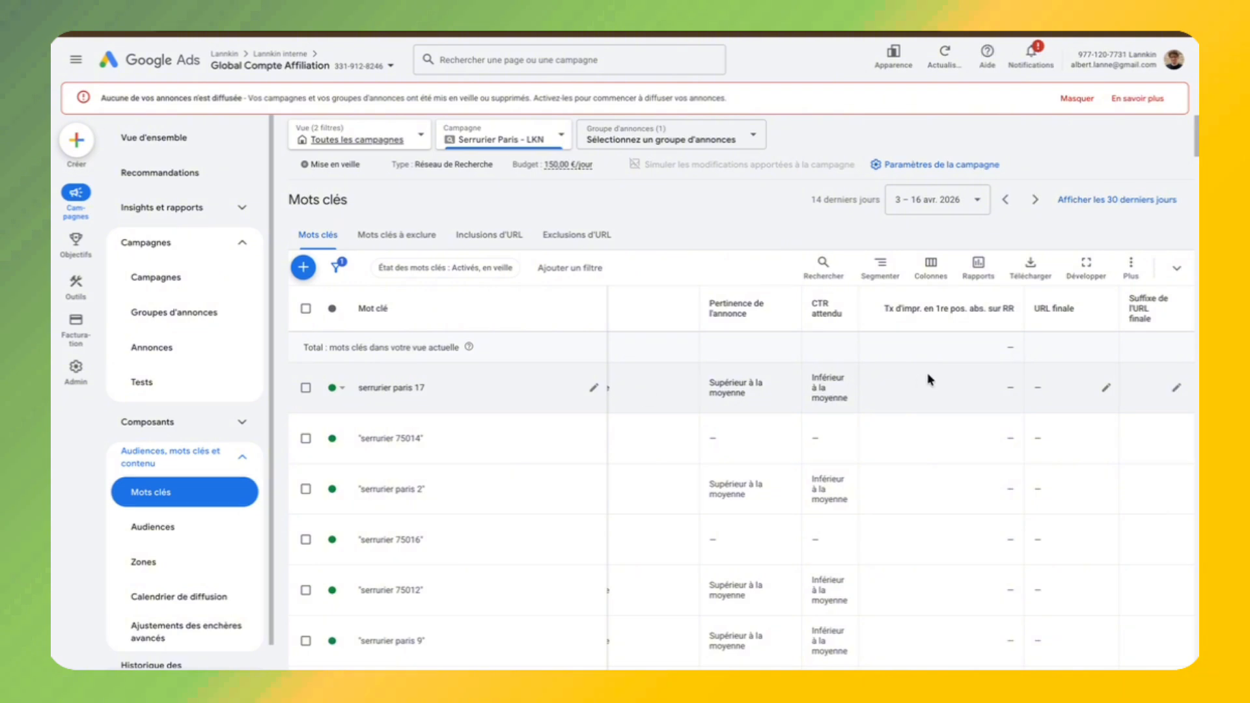
scroll(940, 399, down, 2)
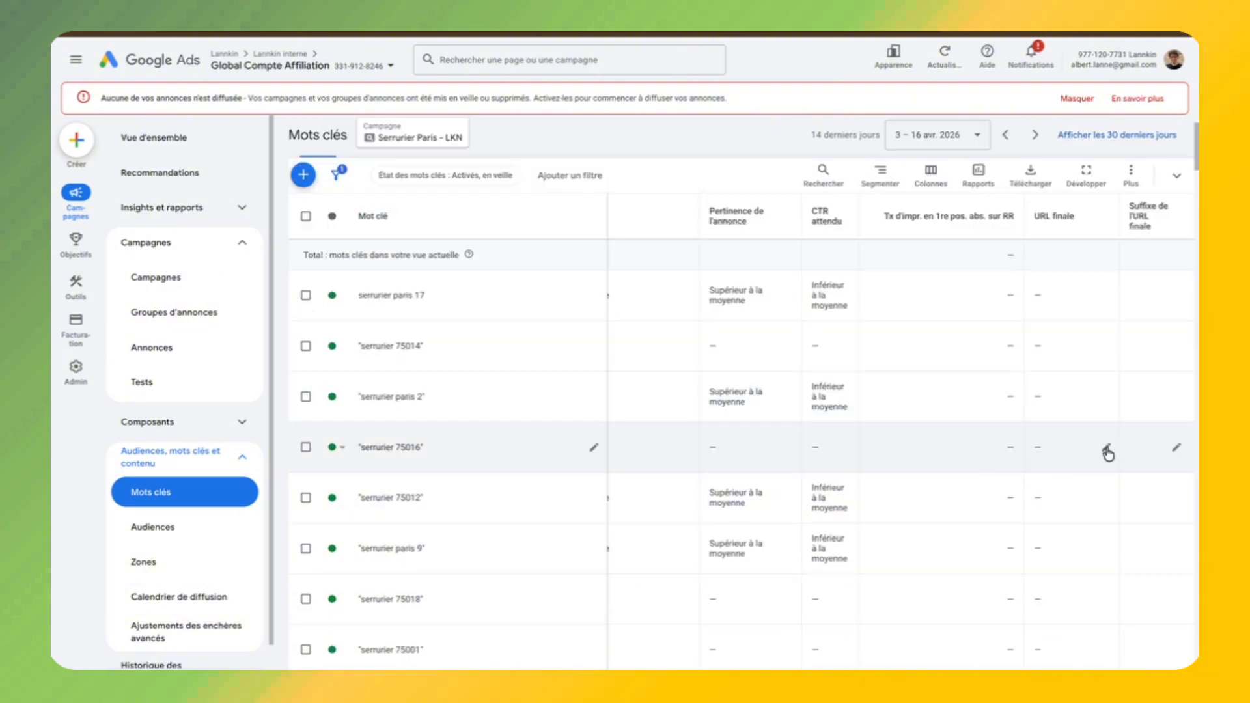
click(1108, 451)
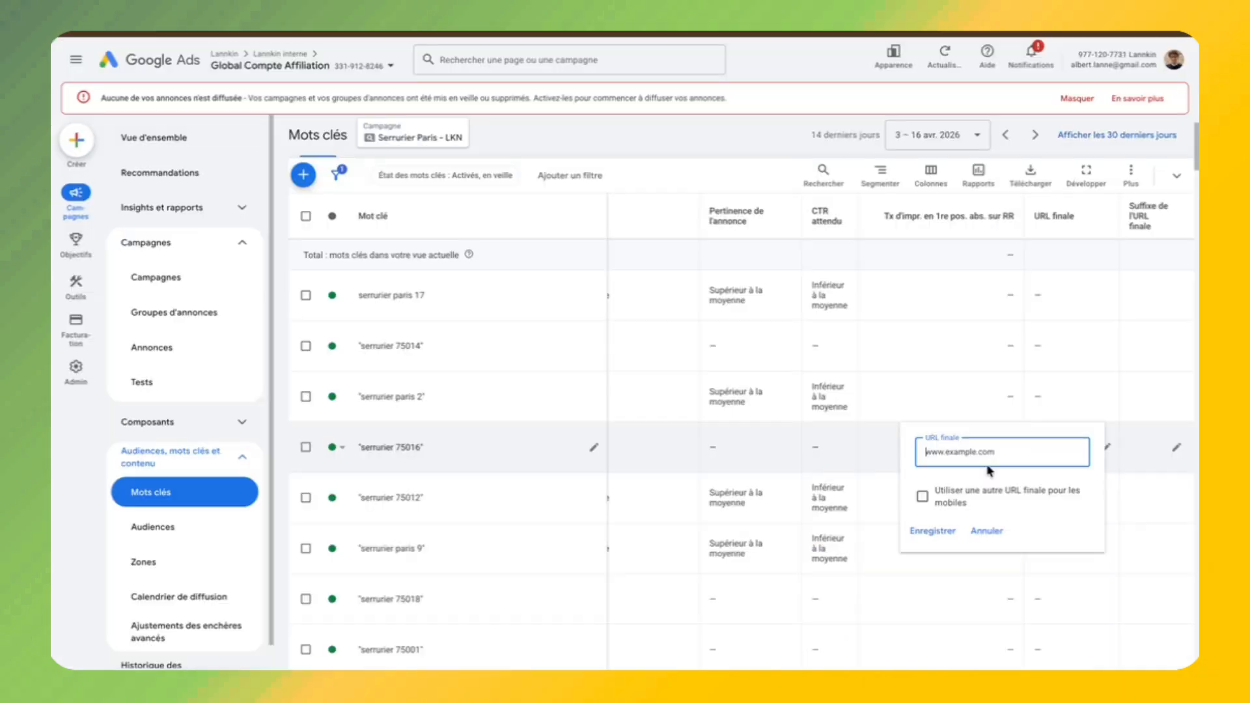
text(https://lesartisansmarceau.fr/?city=Paris)
text(%2075016)
click(947, 531)
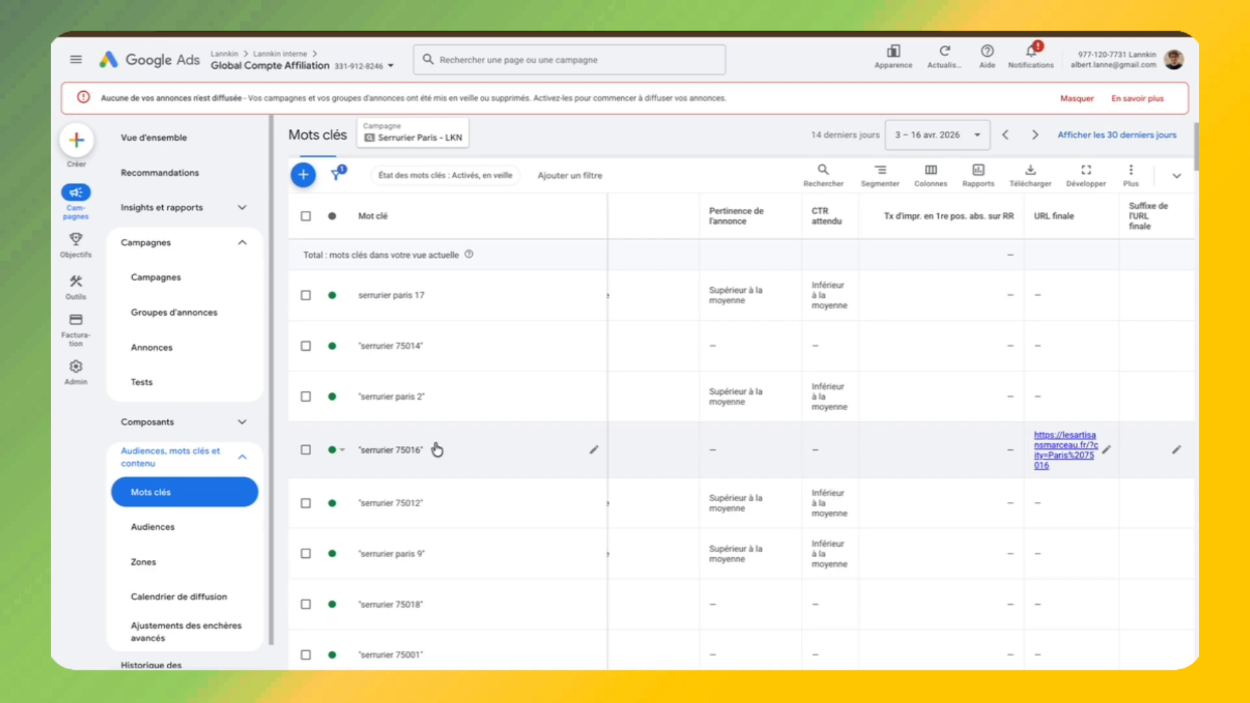
key(super+t)
text(https://lesartisansmarceau.fr/?city=Paris%2075016)
key(Return)
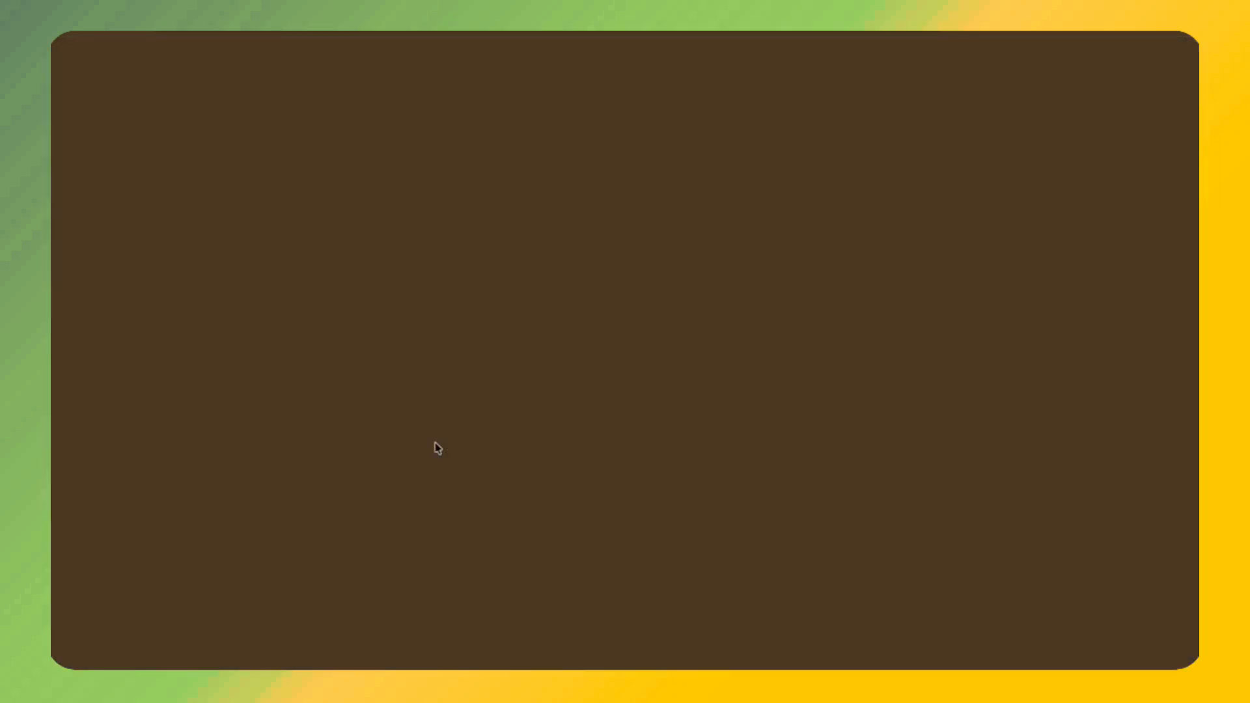
key(super+w)
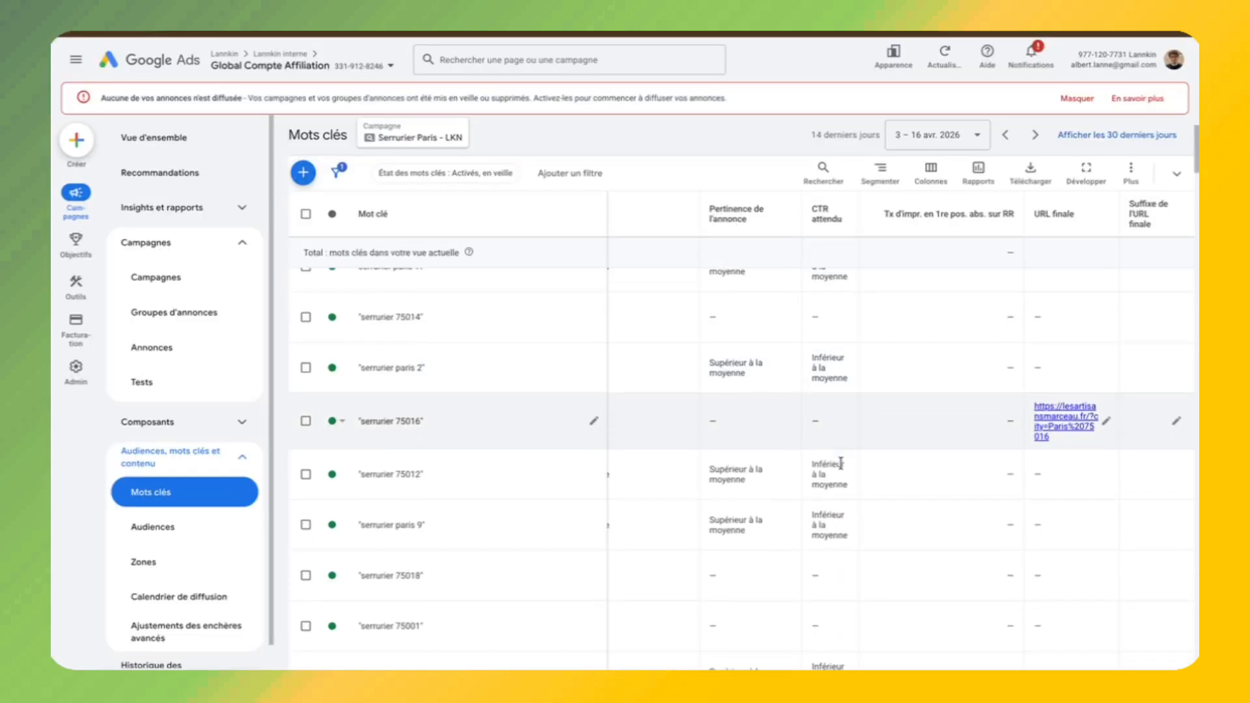
scroll(852, 384, down, 10)
scroll(948, 479, down, 15)
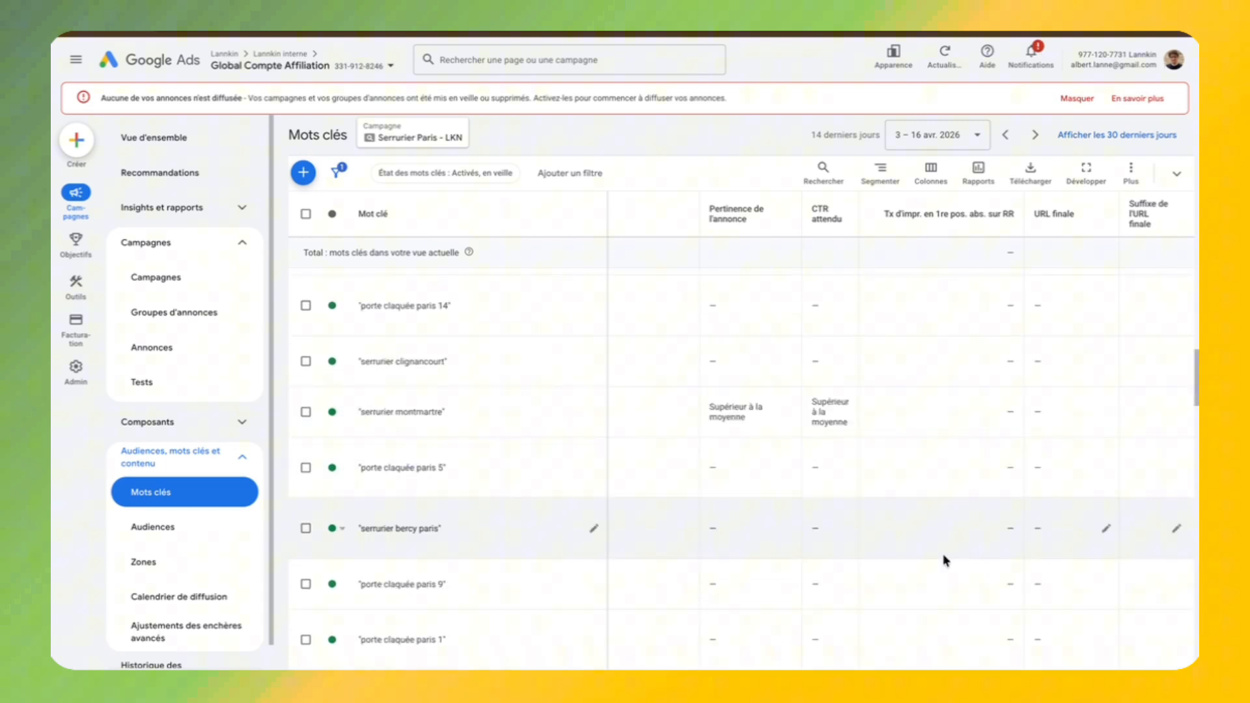
click(1105, 528)
key(ctrl+v)
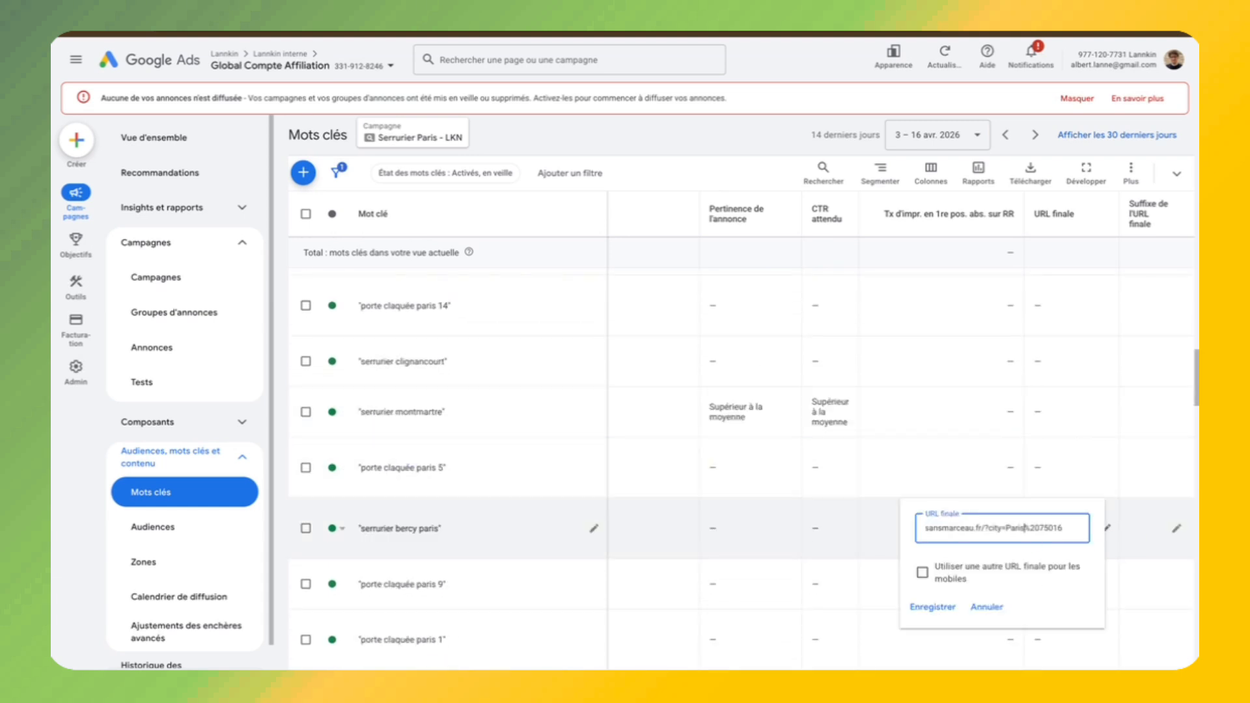
double_click(1024, 528)
click(1065, 529)
key(BackSpace)
key(BackSpace)
key(BackSpace)
key(BackSpace)
key(BackSpace)
text(Bercy)
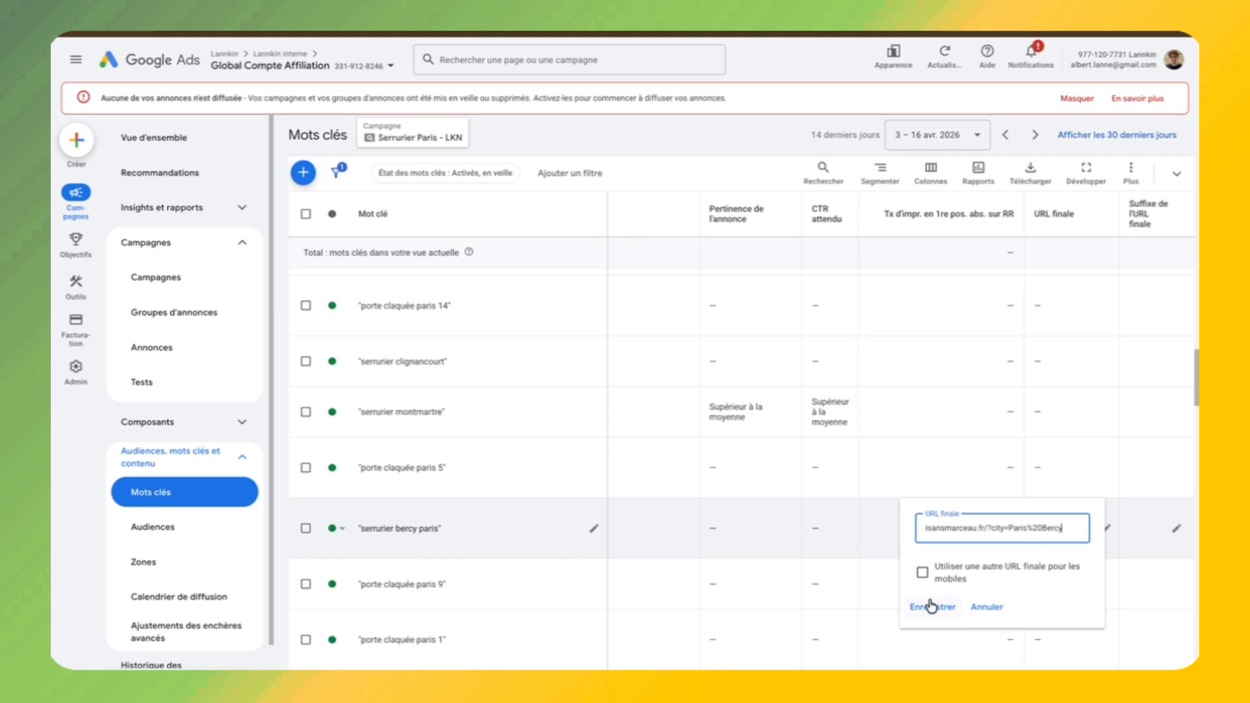
click(931, 607)
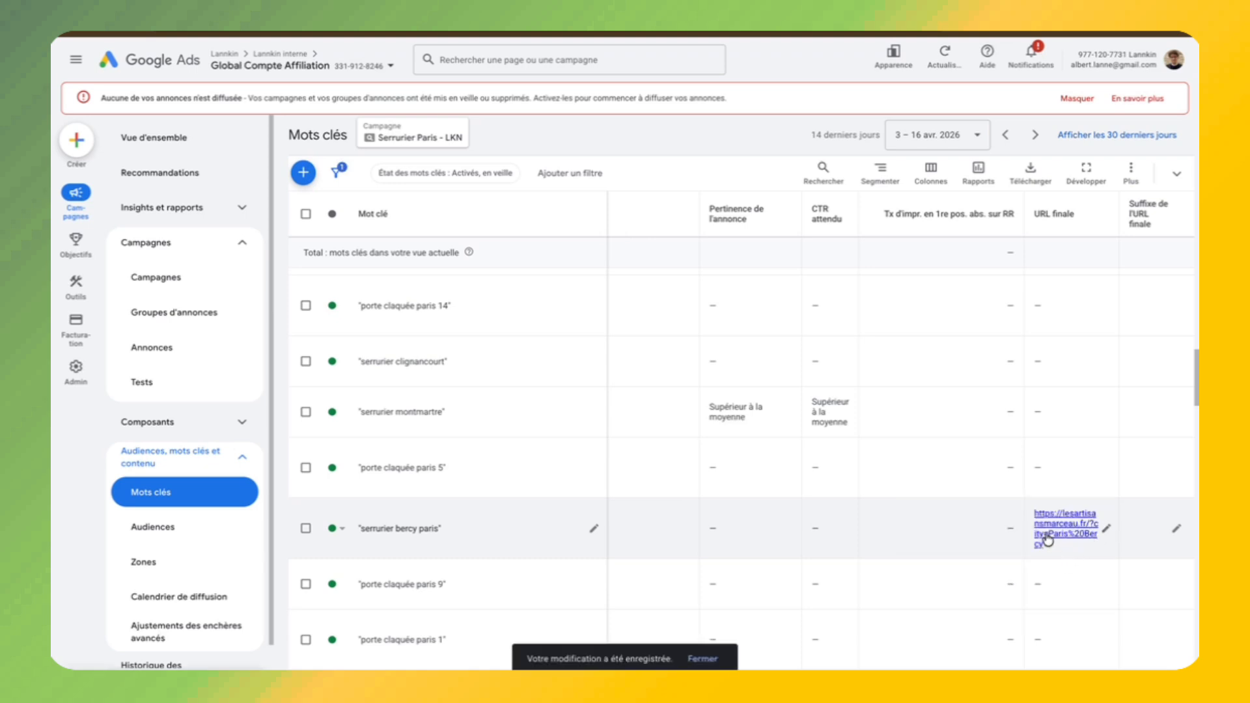
Open the "serrurier bercy paris" keyword's final URL, check the city in the landing page heading, and return to the keywords list
click(1047, 537)
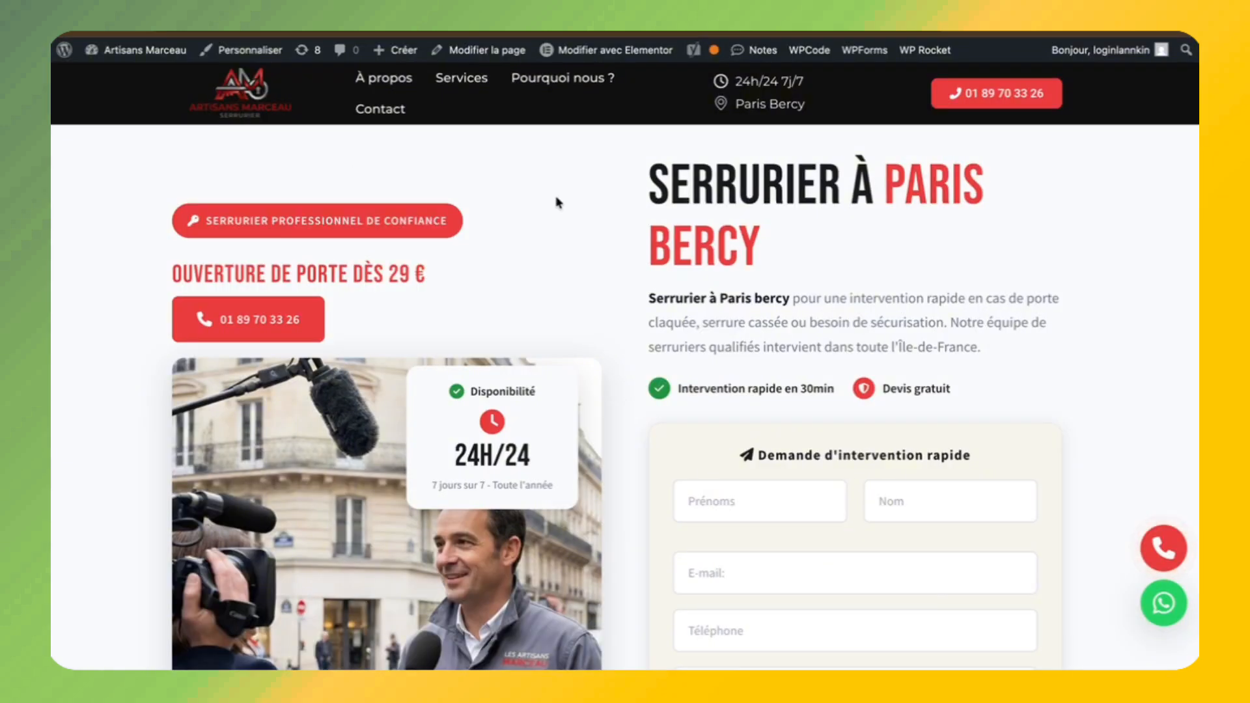
drag(825, 234, 692, 163)
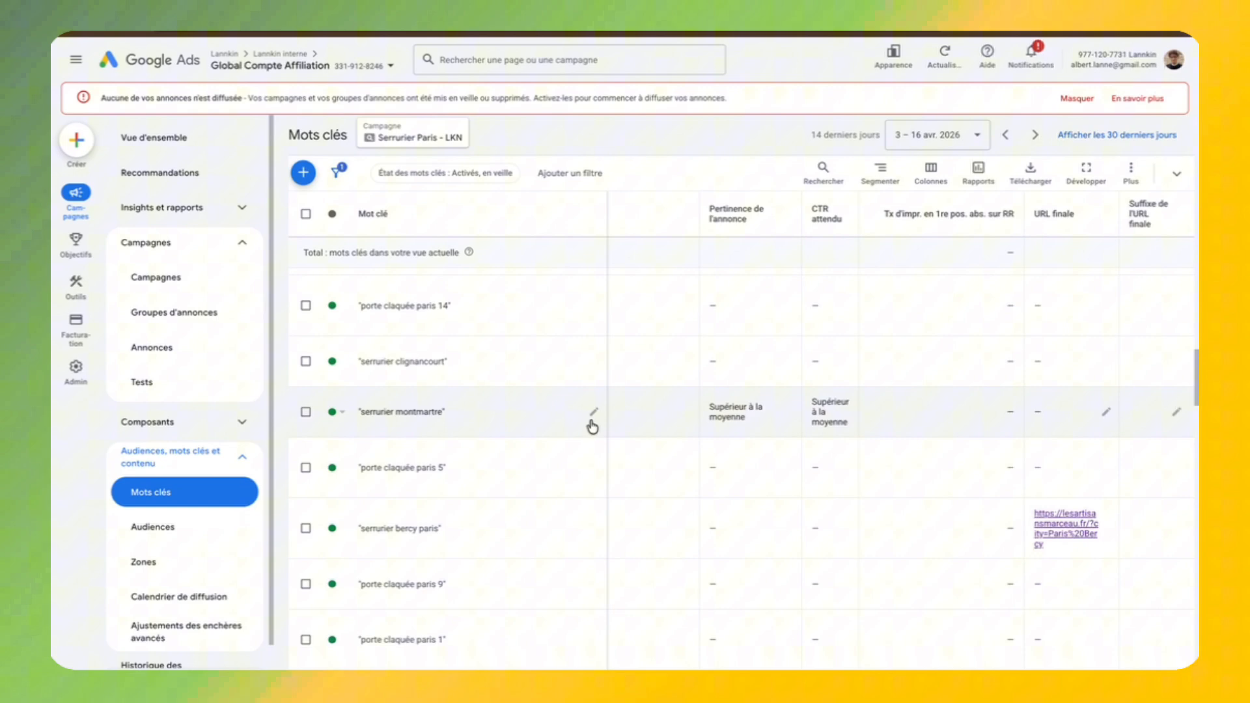
scroll(592, 427, down, 2)
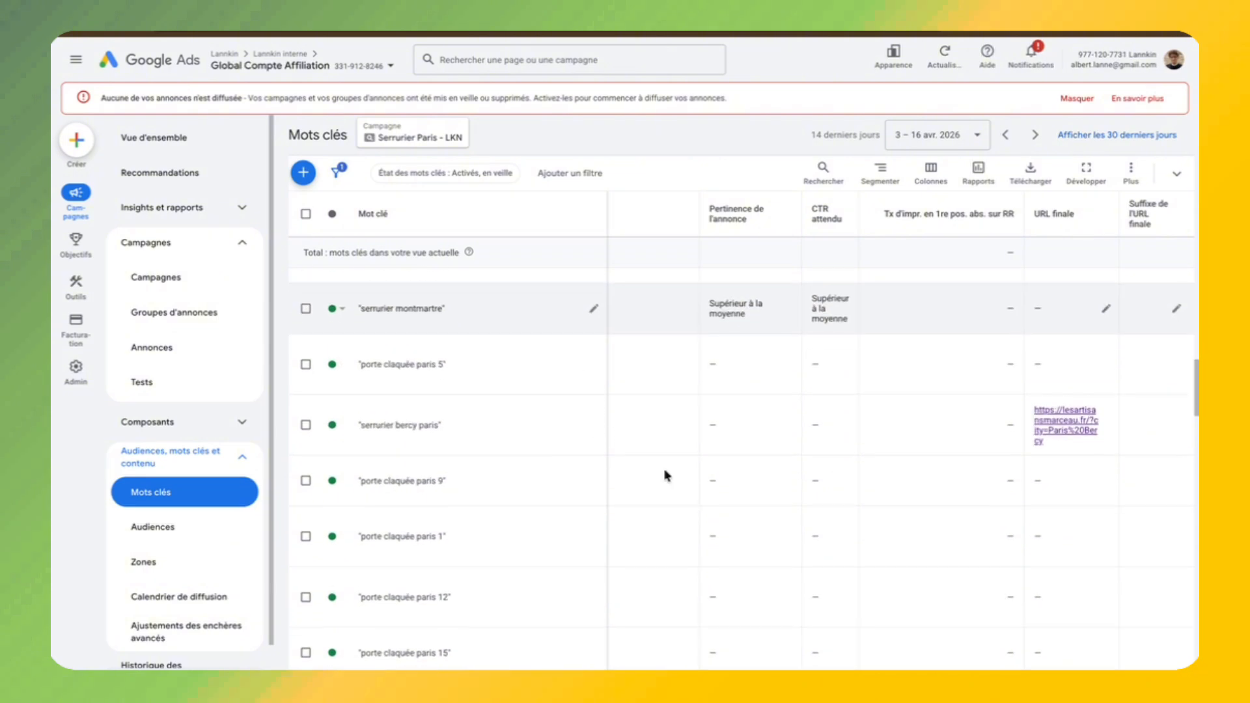
scroll(667, 476, up, 20)
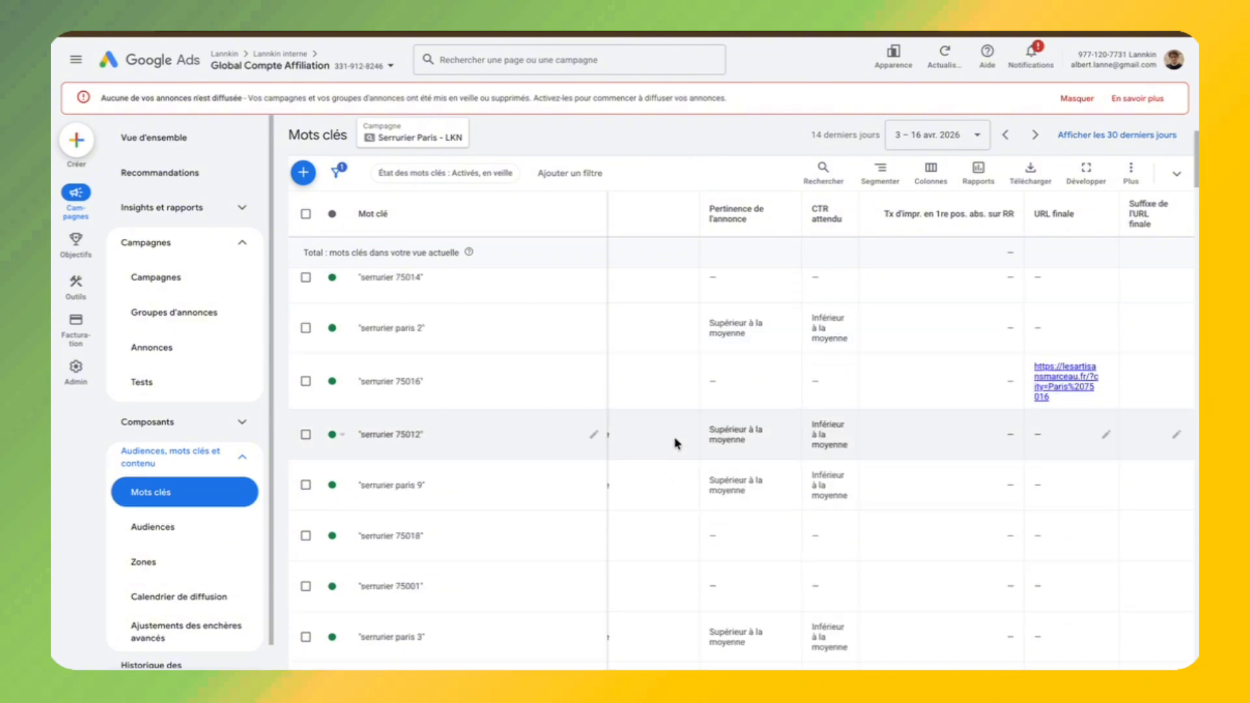